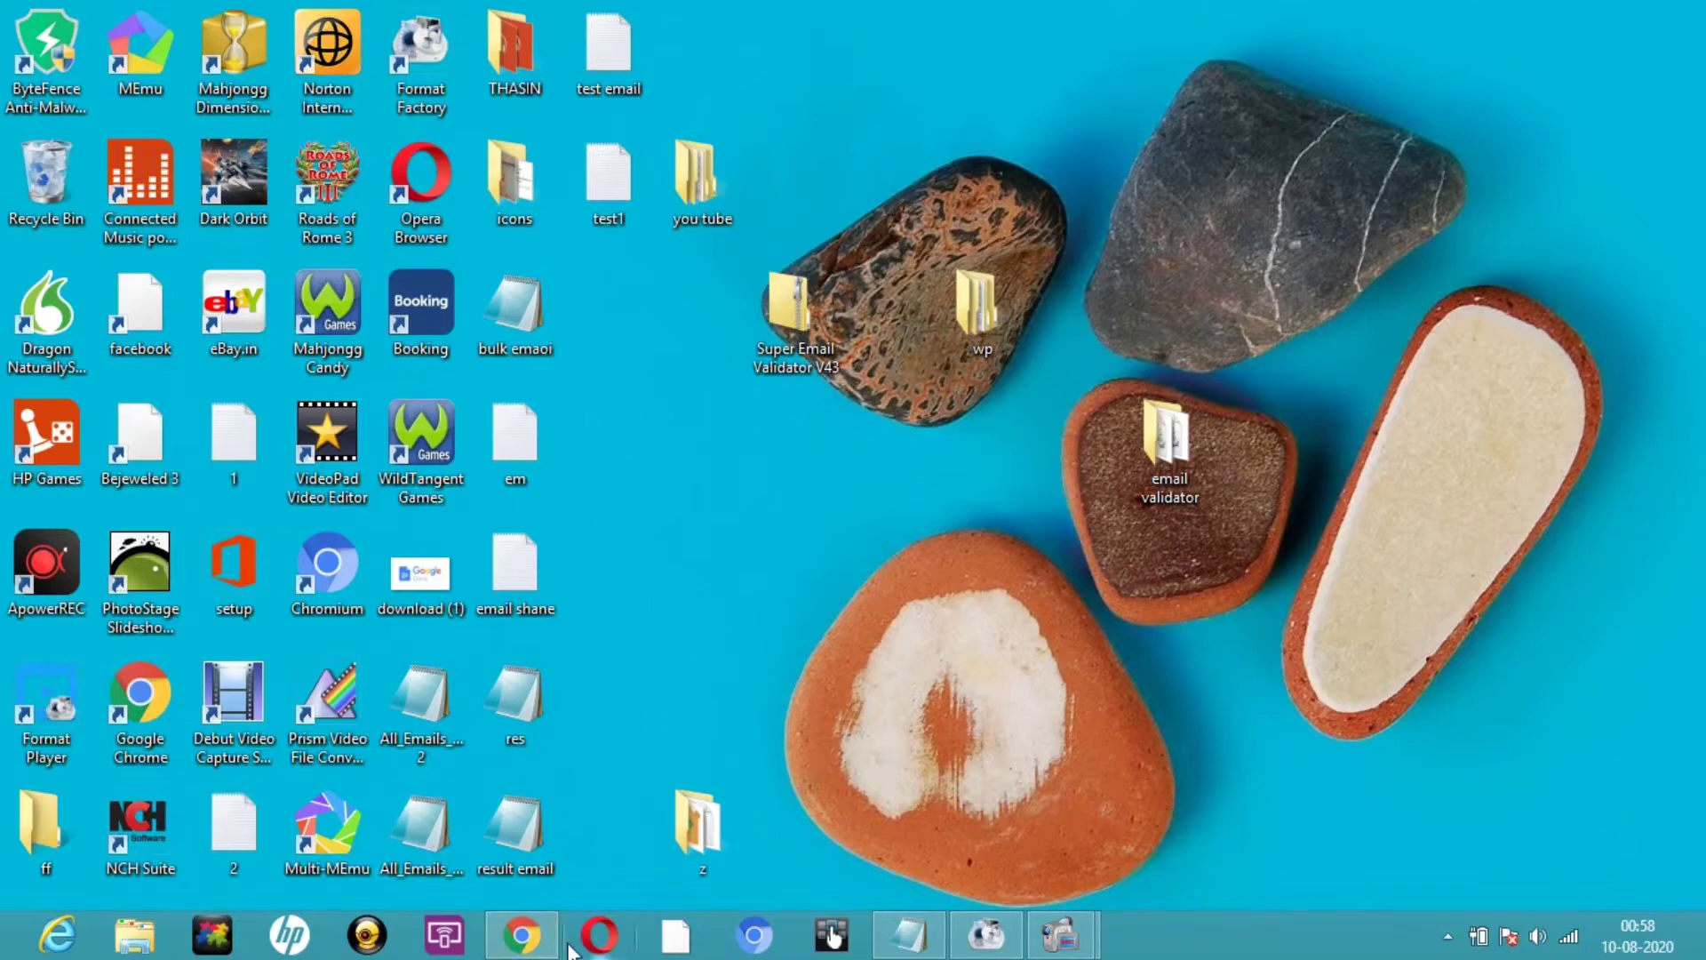
# Switch to Google Chrome and open the Gmail inbox from the new tab page
pyautogui.click(531, 947)
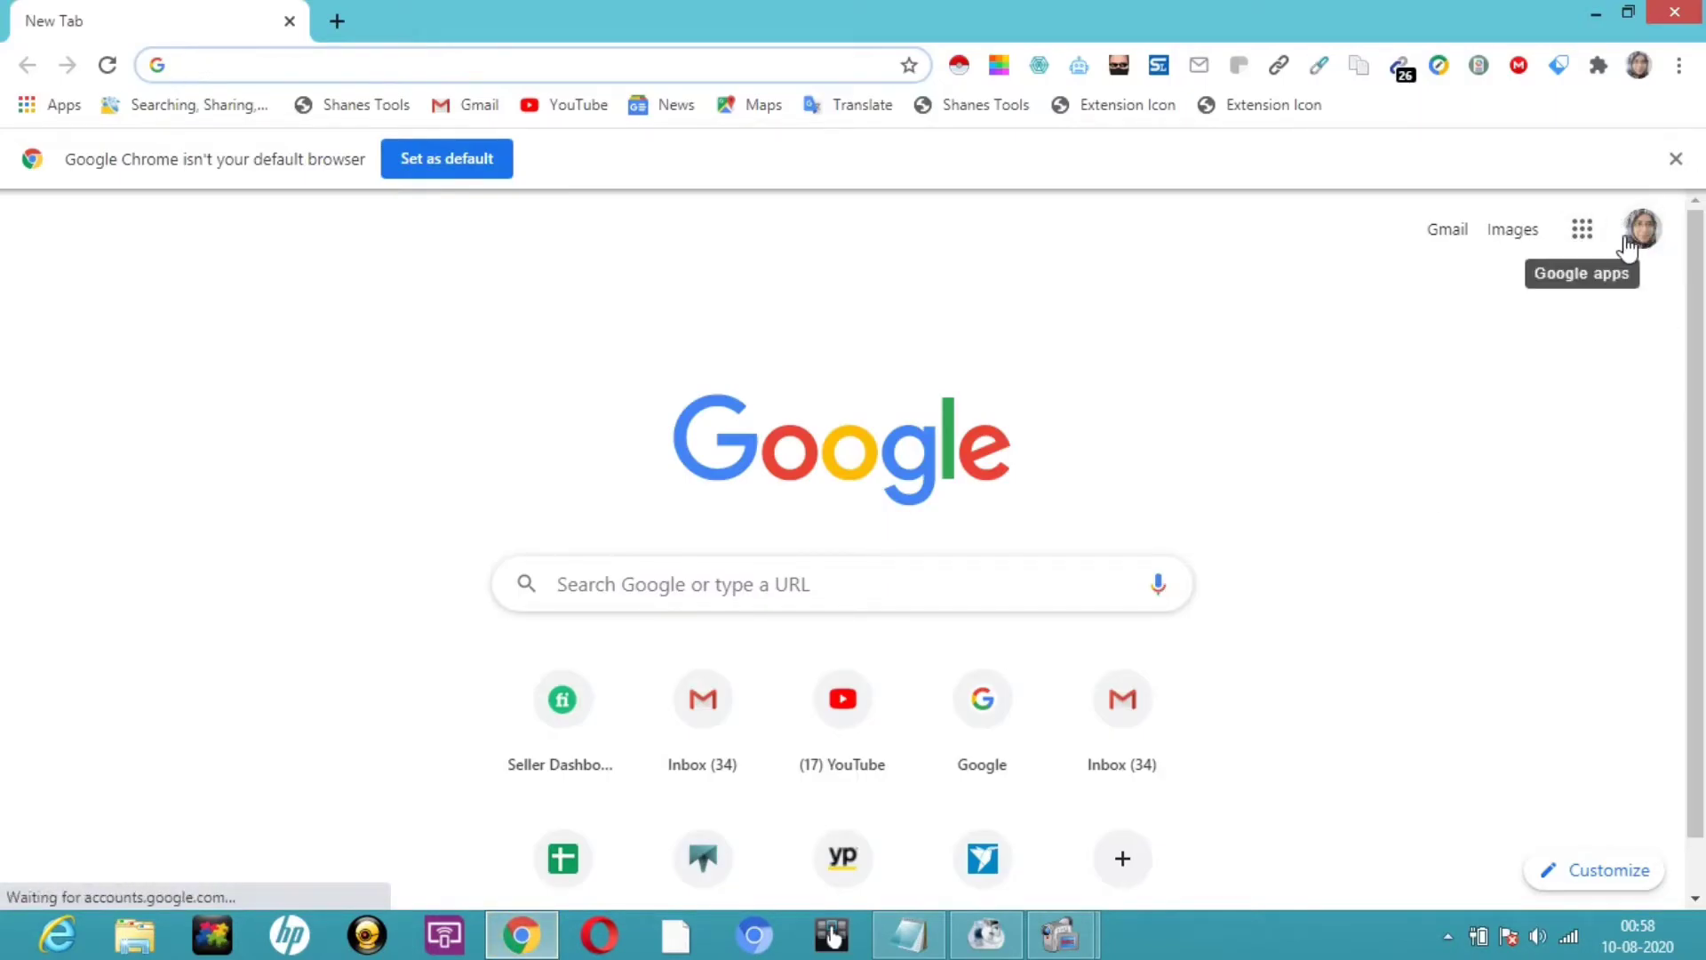
pyautogui.click(1458, 238)
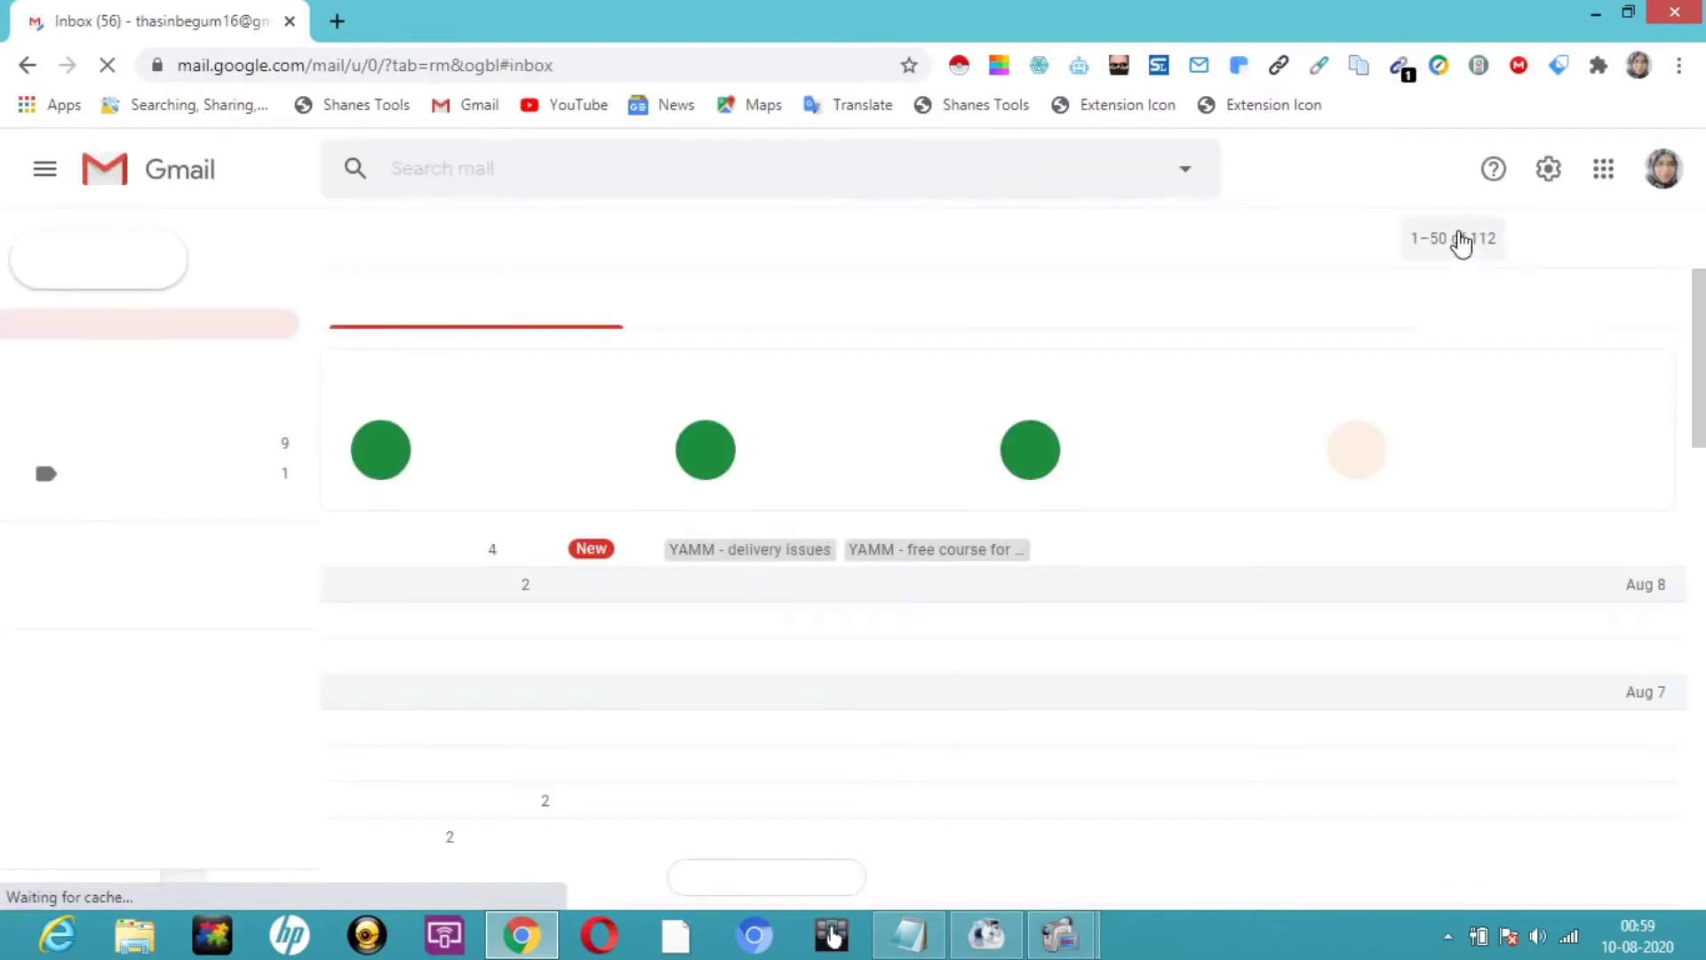
pyautogui.click(1462, 244)
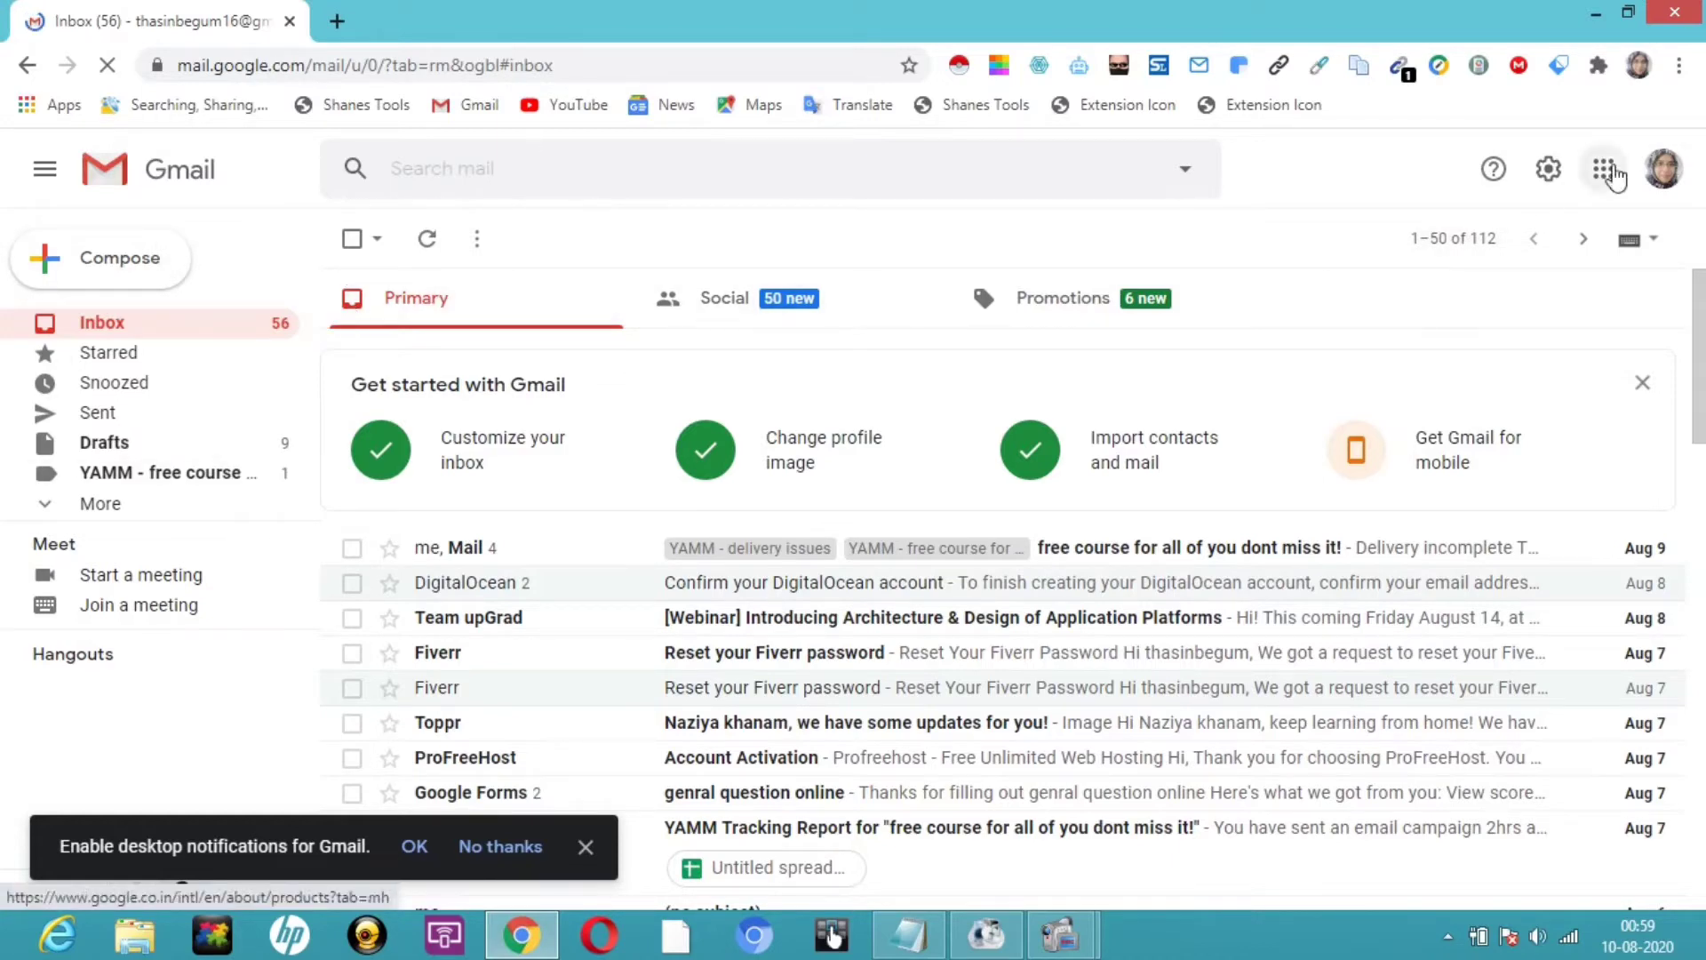
# Open Google Drive from the Google apps and create a new blank Google Sheets spreadsheet
pyautogui.click(1608, 173)
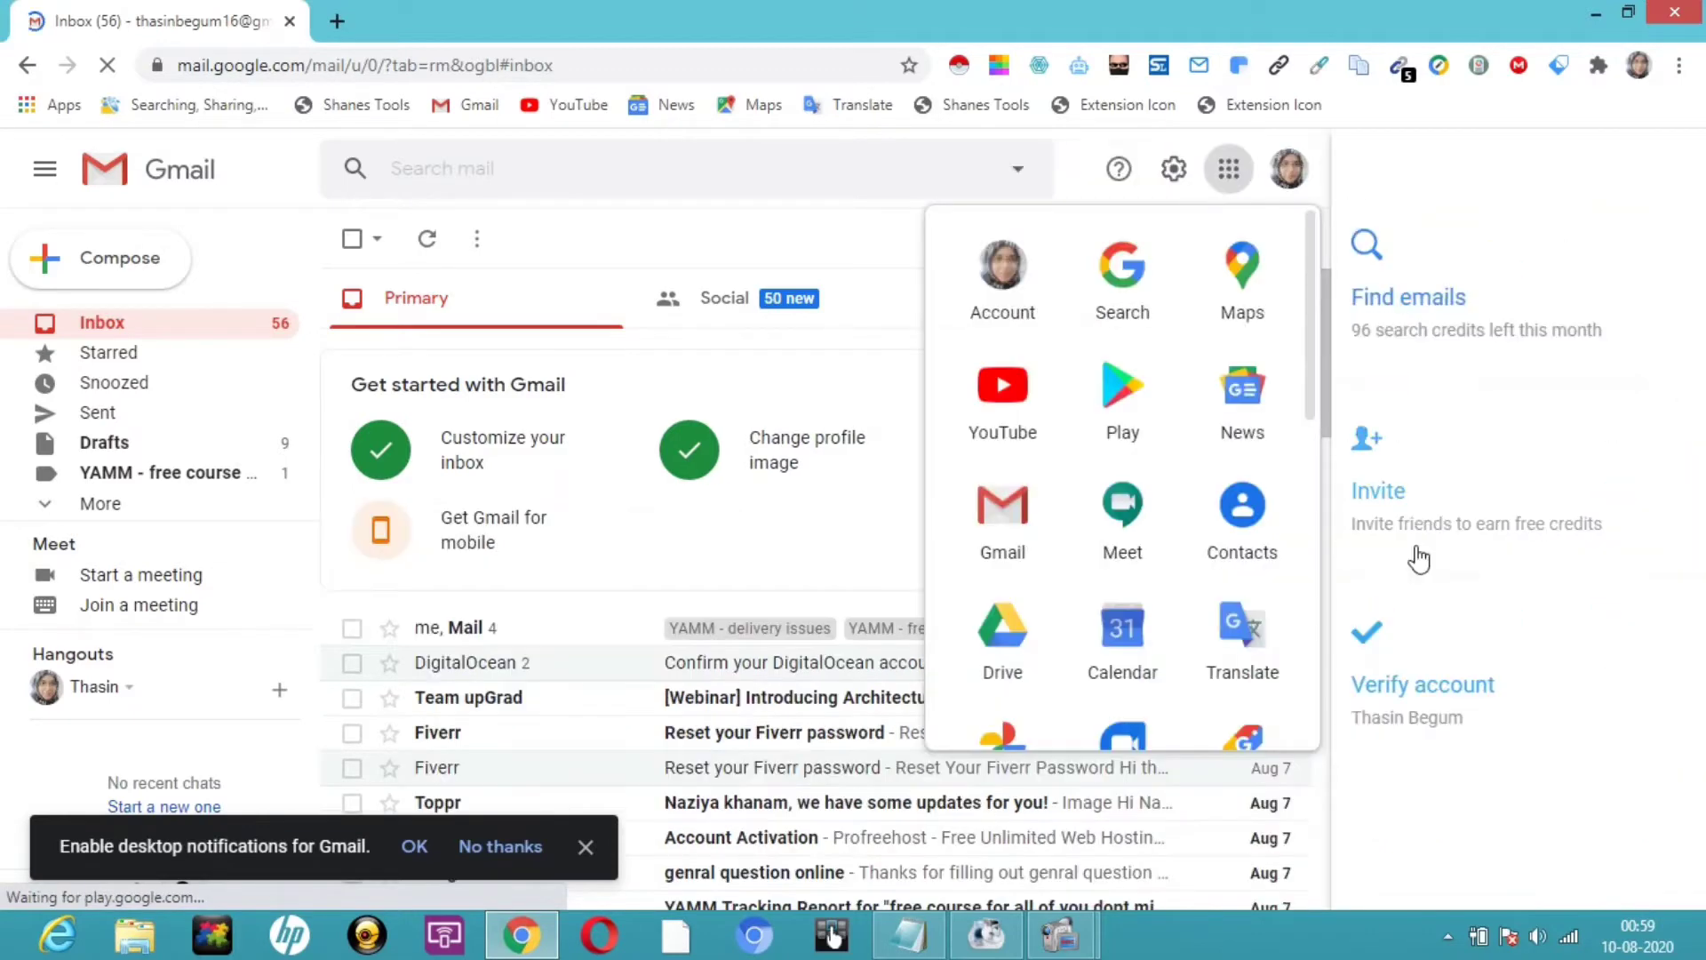
pyautogui.click(997, 656)
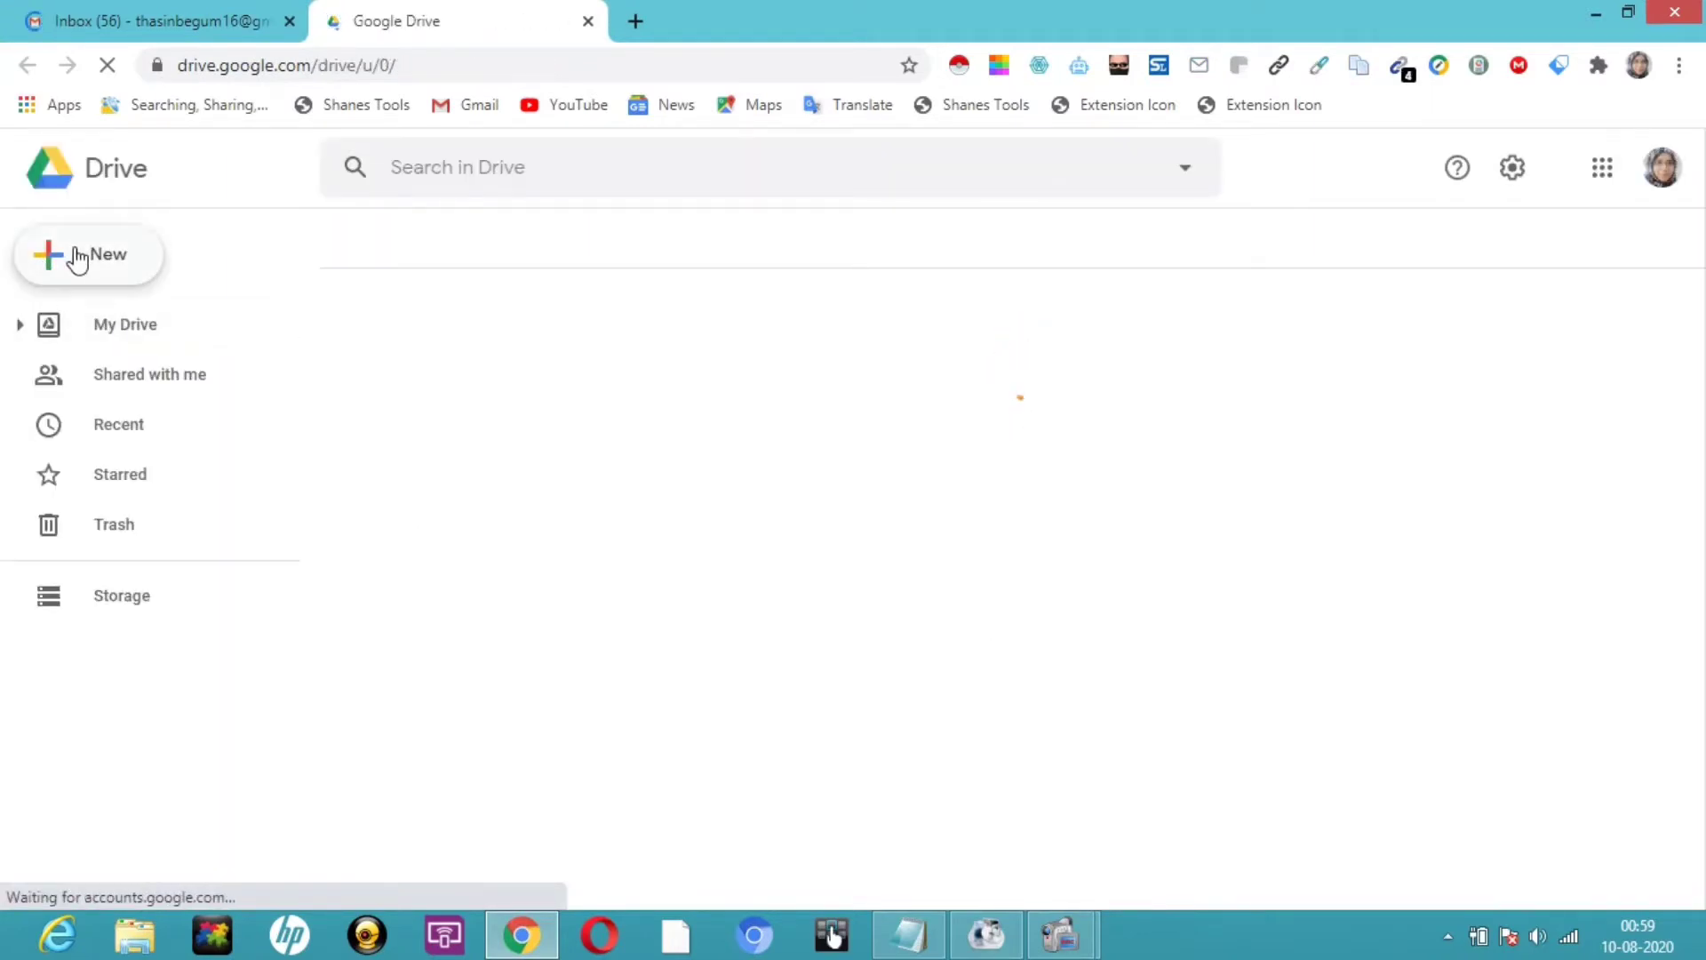
pyautogui.click(78, 257)
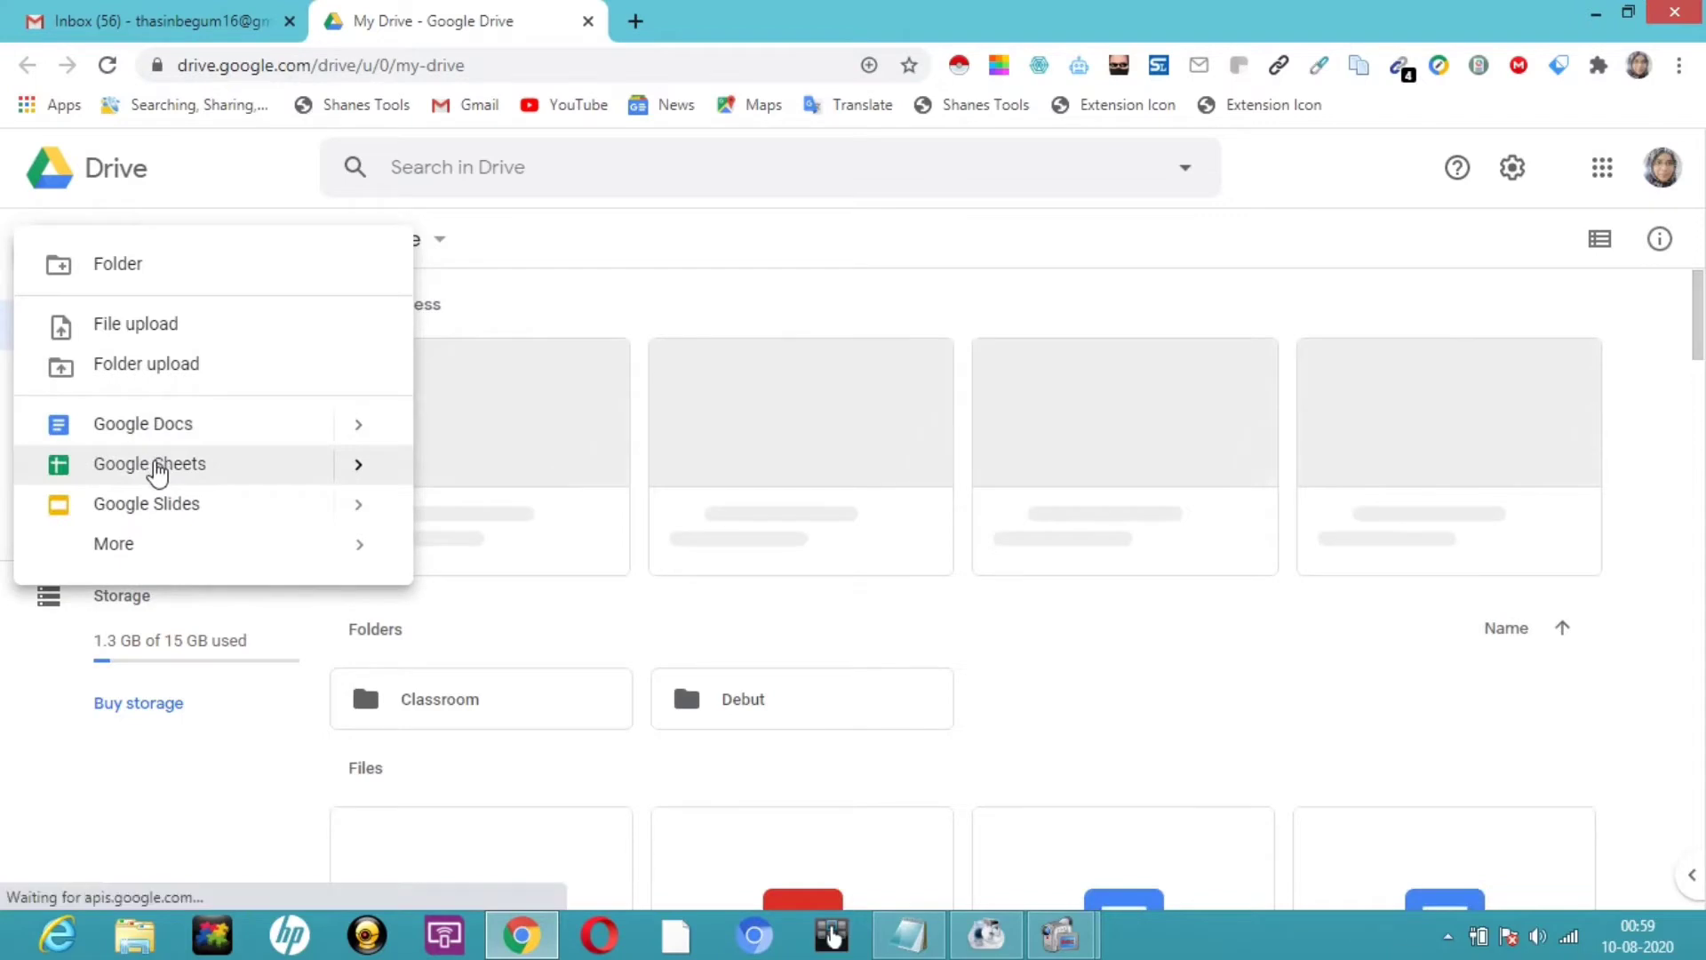
pyautogui.click(149, 464)
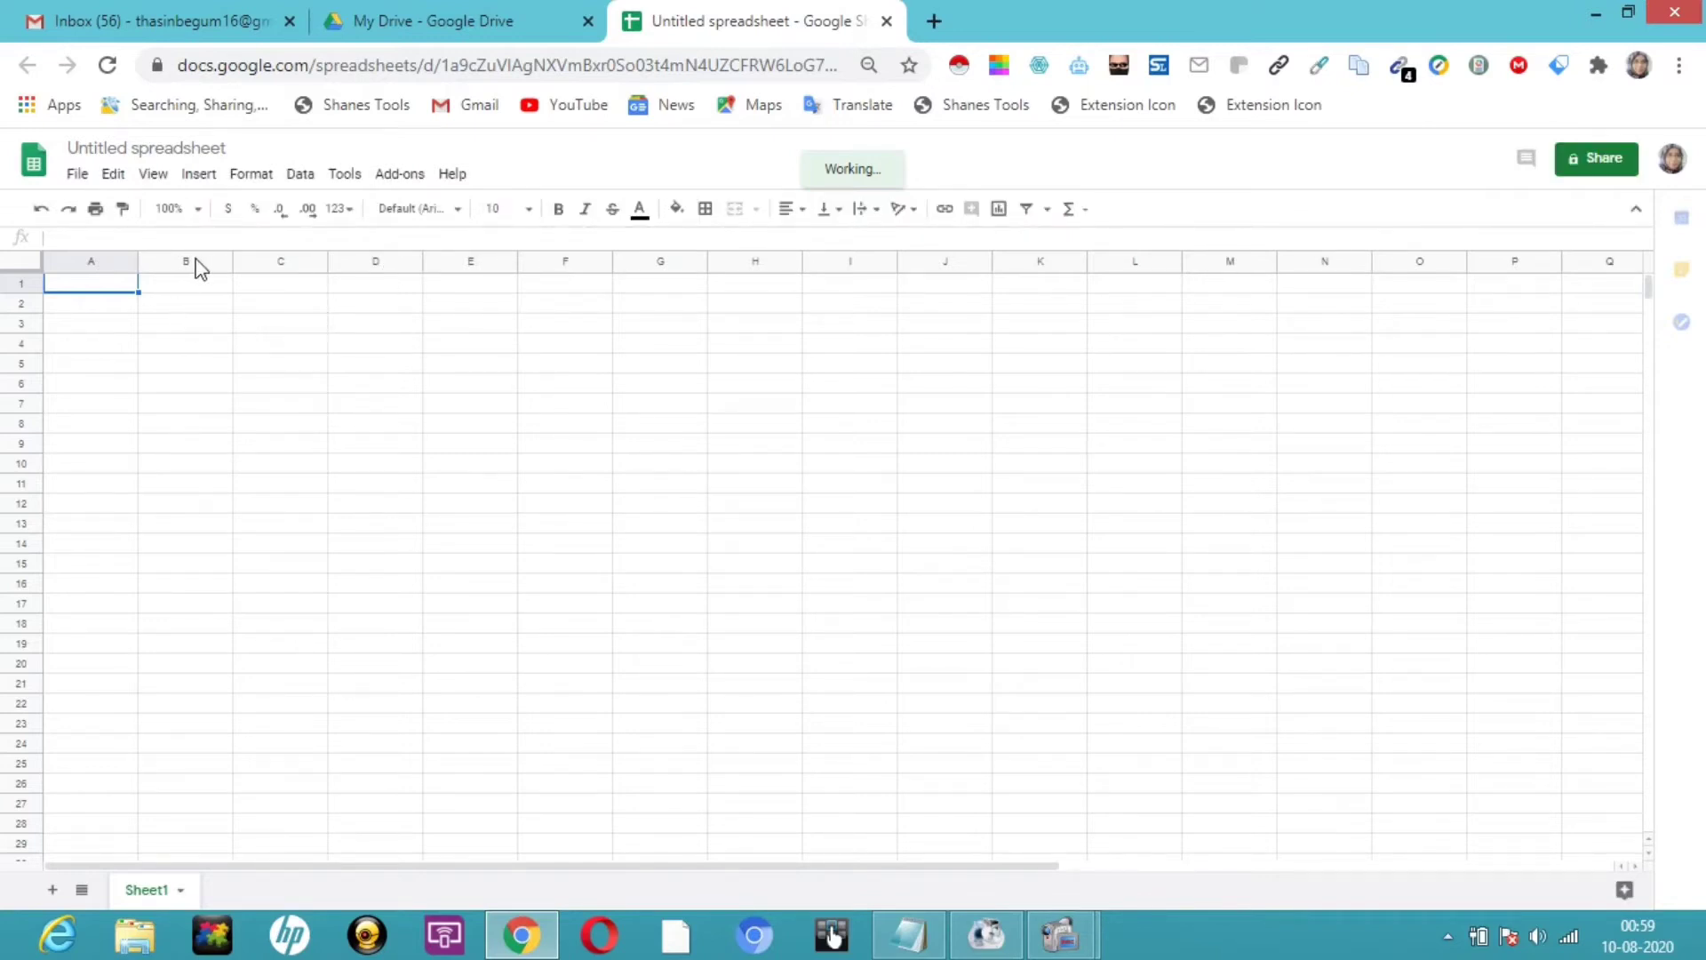
# Enter the headers "Email" in B1 and "name" in A1, and widen column B
pyautogui.click(188, 284)
pyautogui.doubleClick(187, 282)
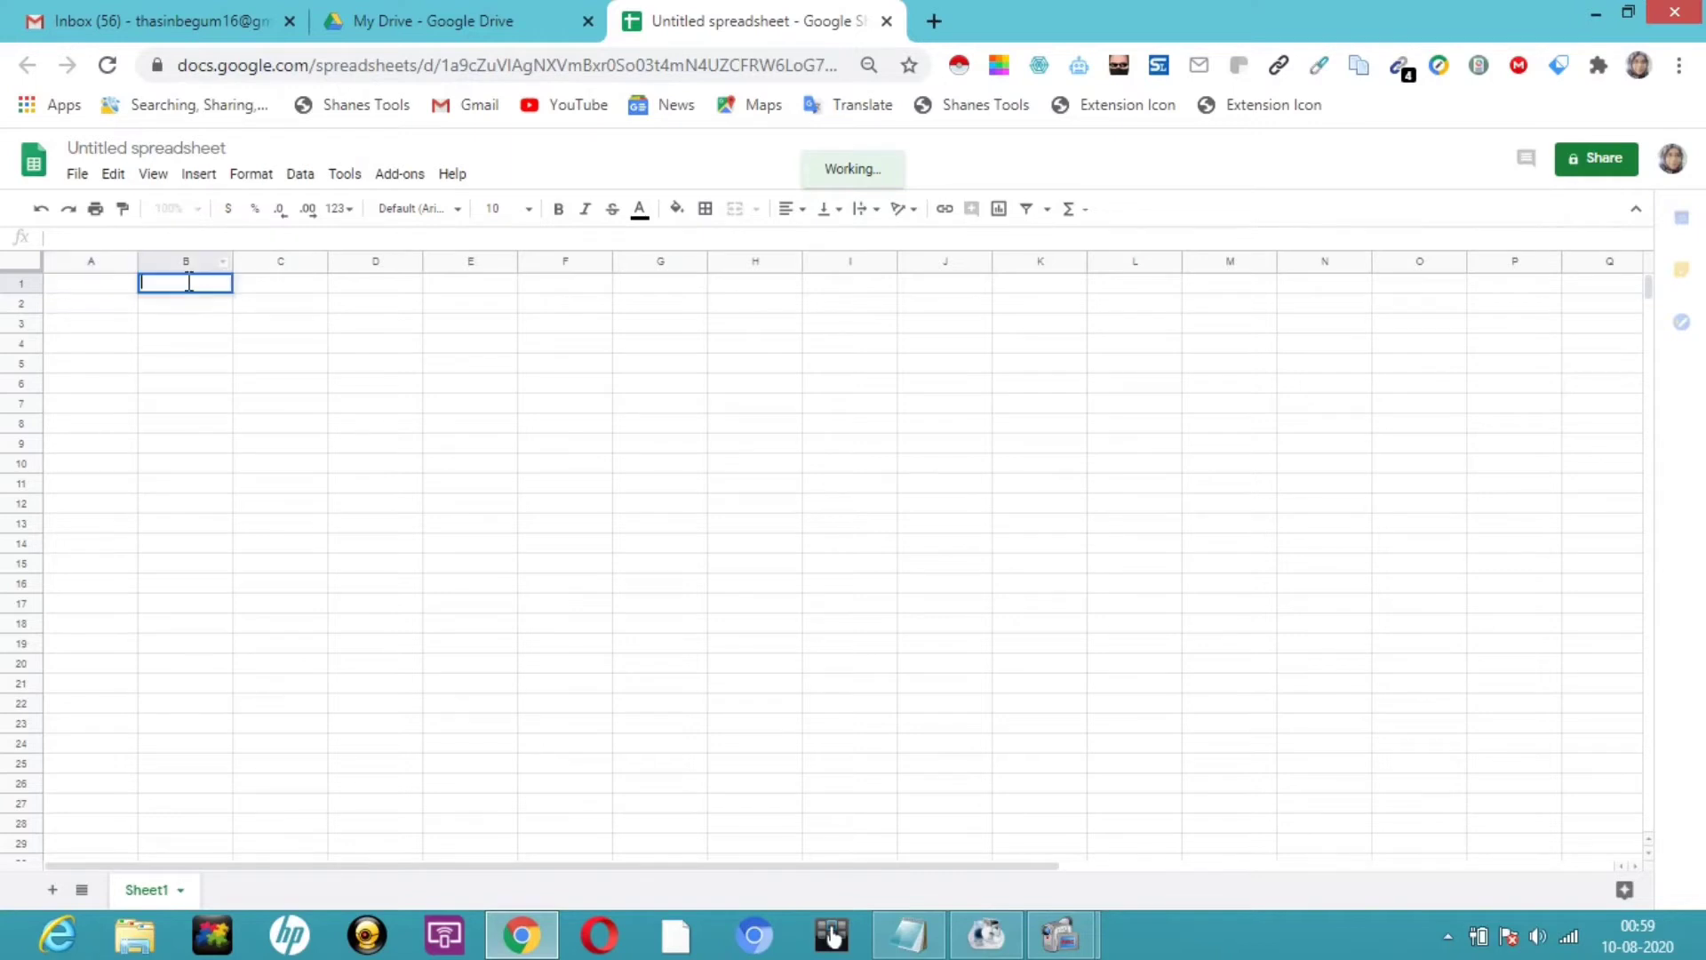
pyautogui.write('Email')
pyautogui.click(110, 291)
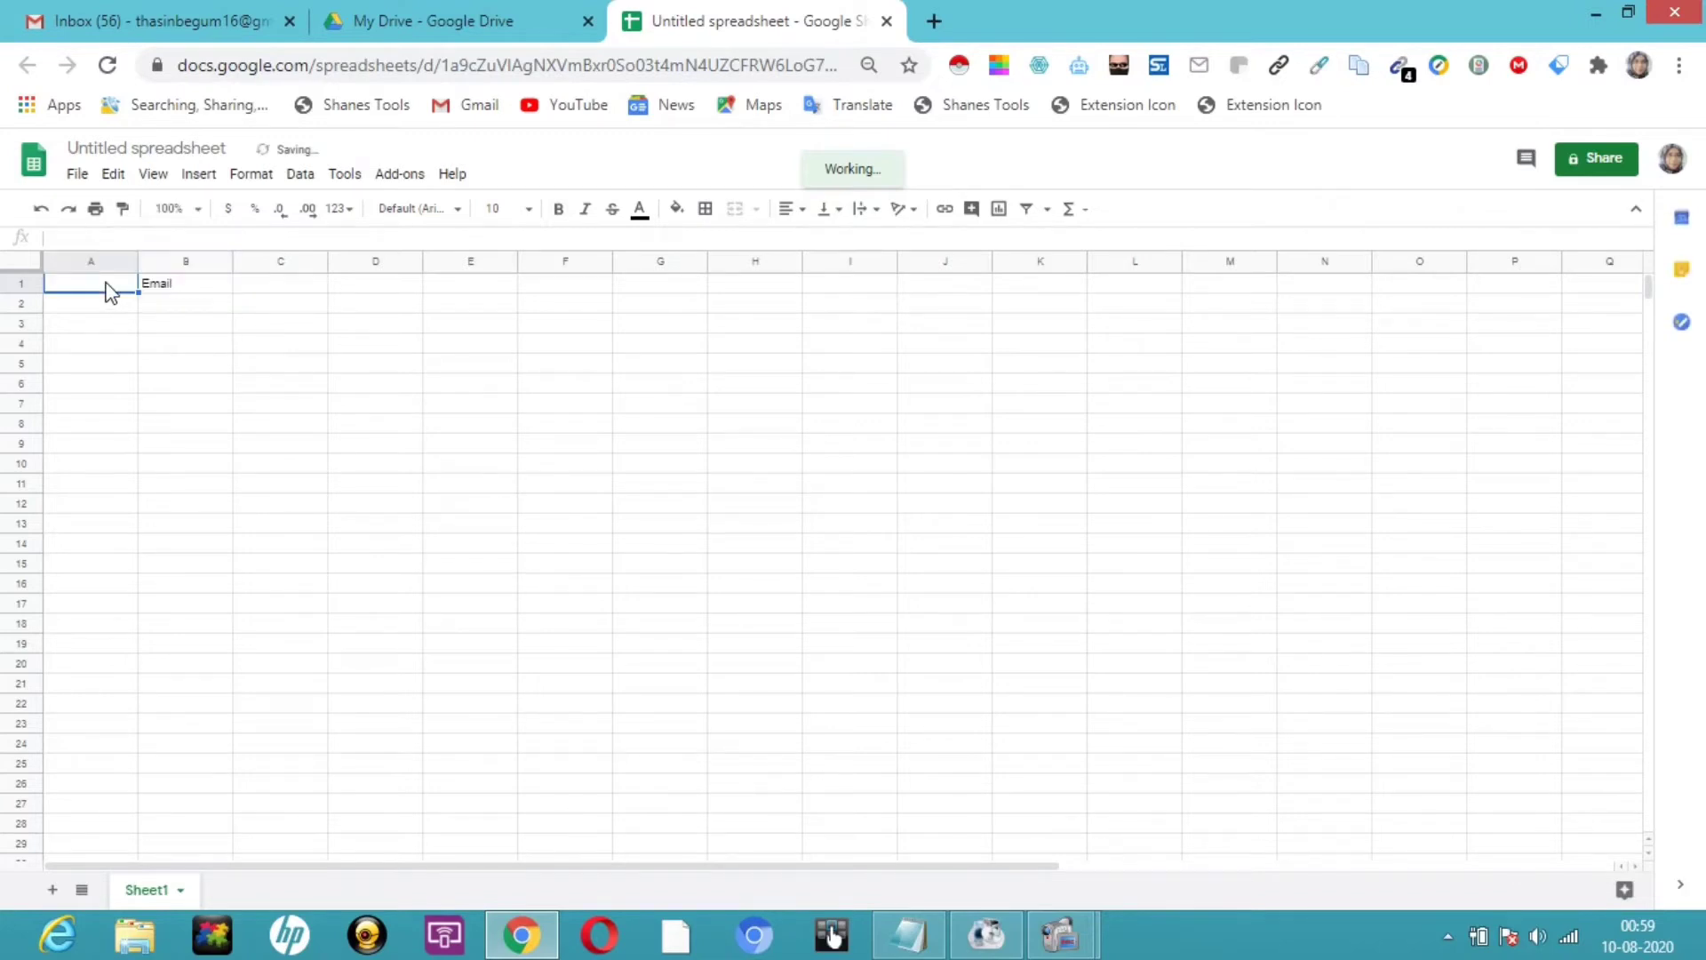
pyautogui.write('name')
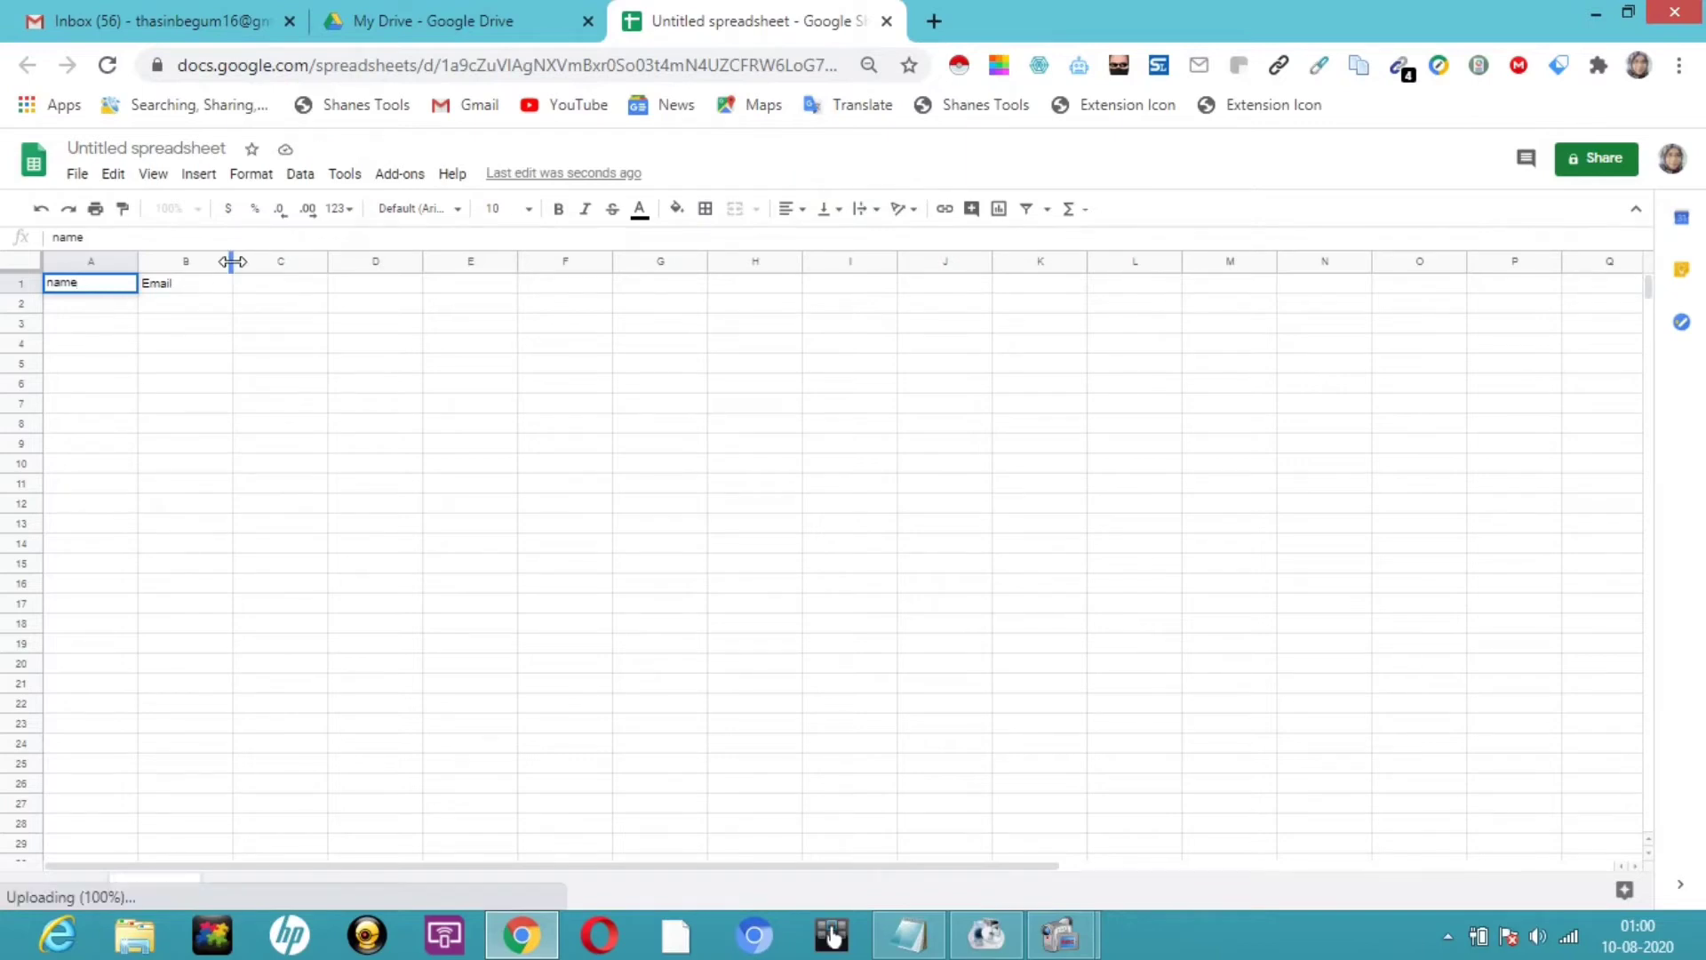
pyautogui.moveTo(237, 260); pyautogui.dragTo(274, 260)
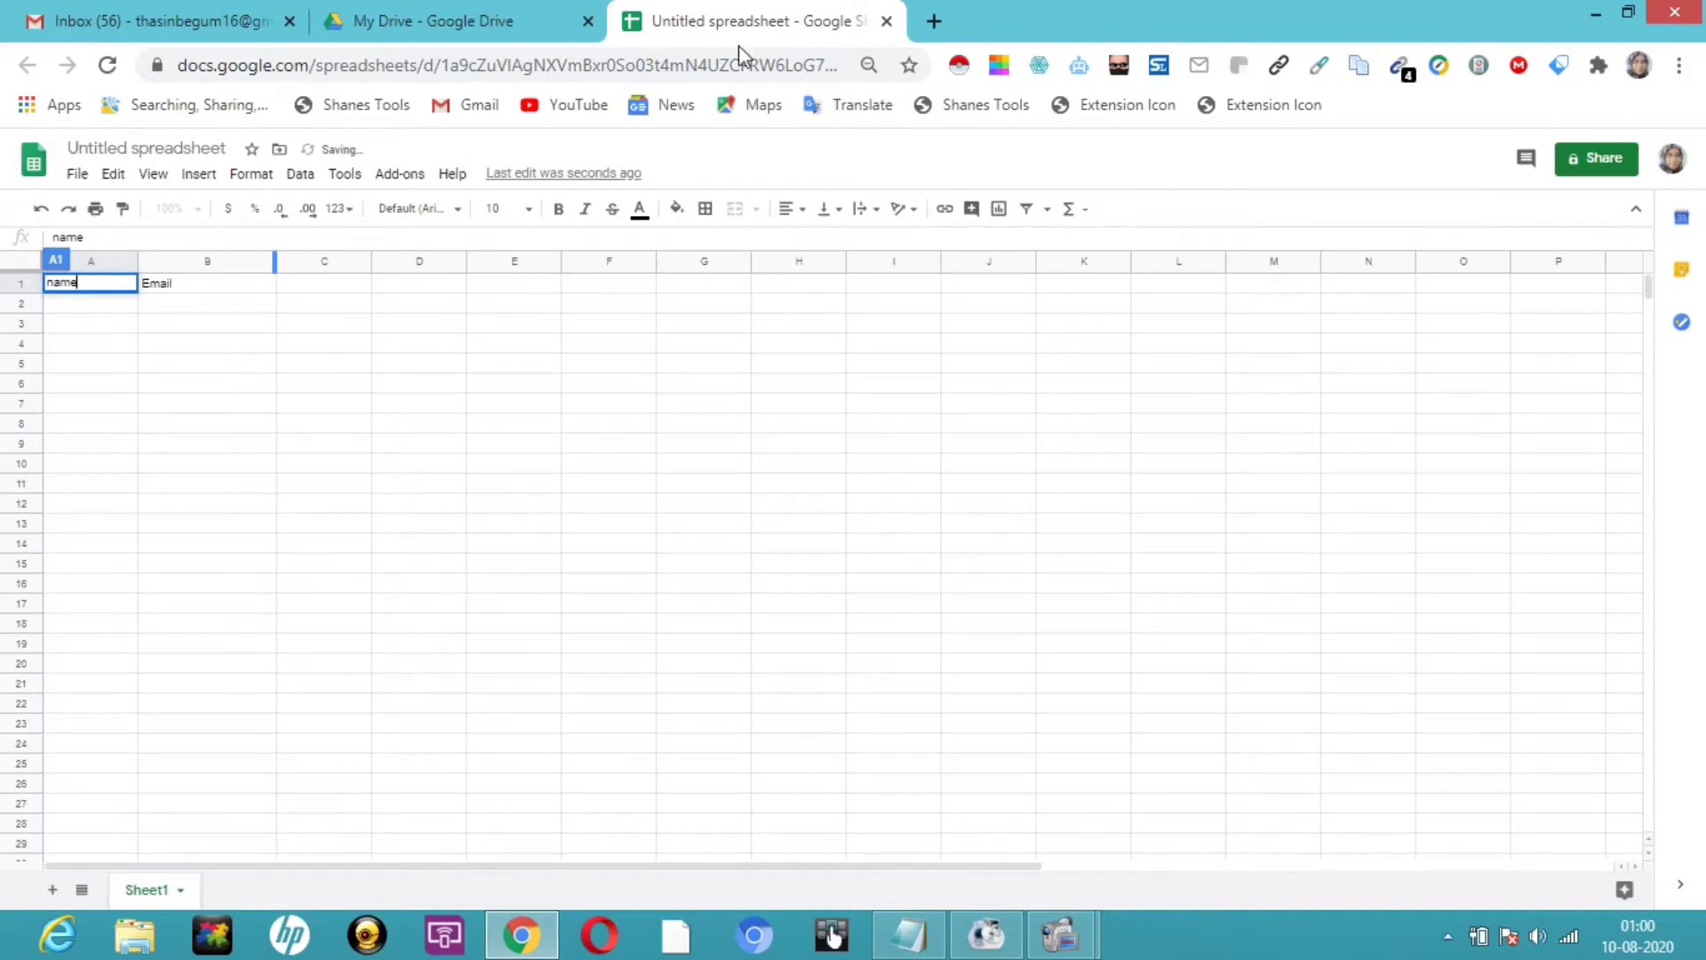
# Switch to the "email 6" Notepad file and remove every occurrence of ","Valid" together with its preceding closing quotation mark using Replace All
pyautogui.click(908, 934)
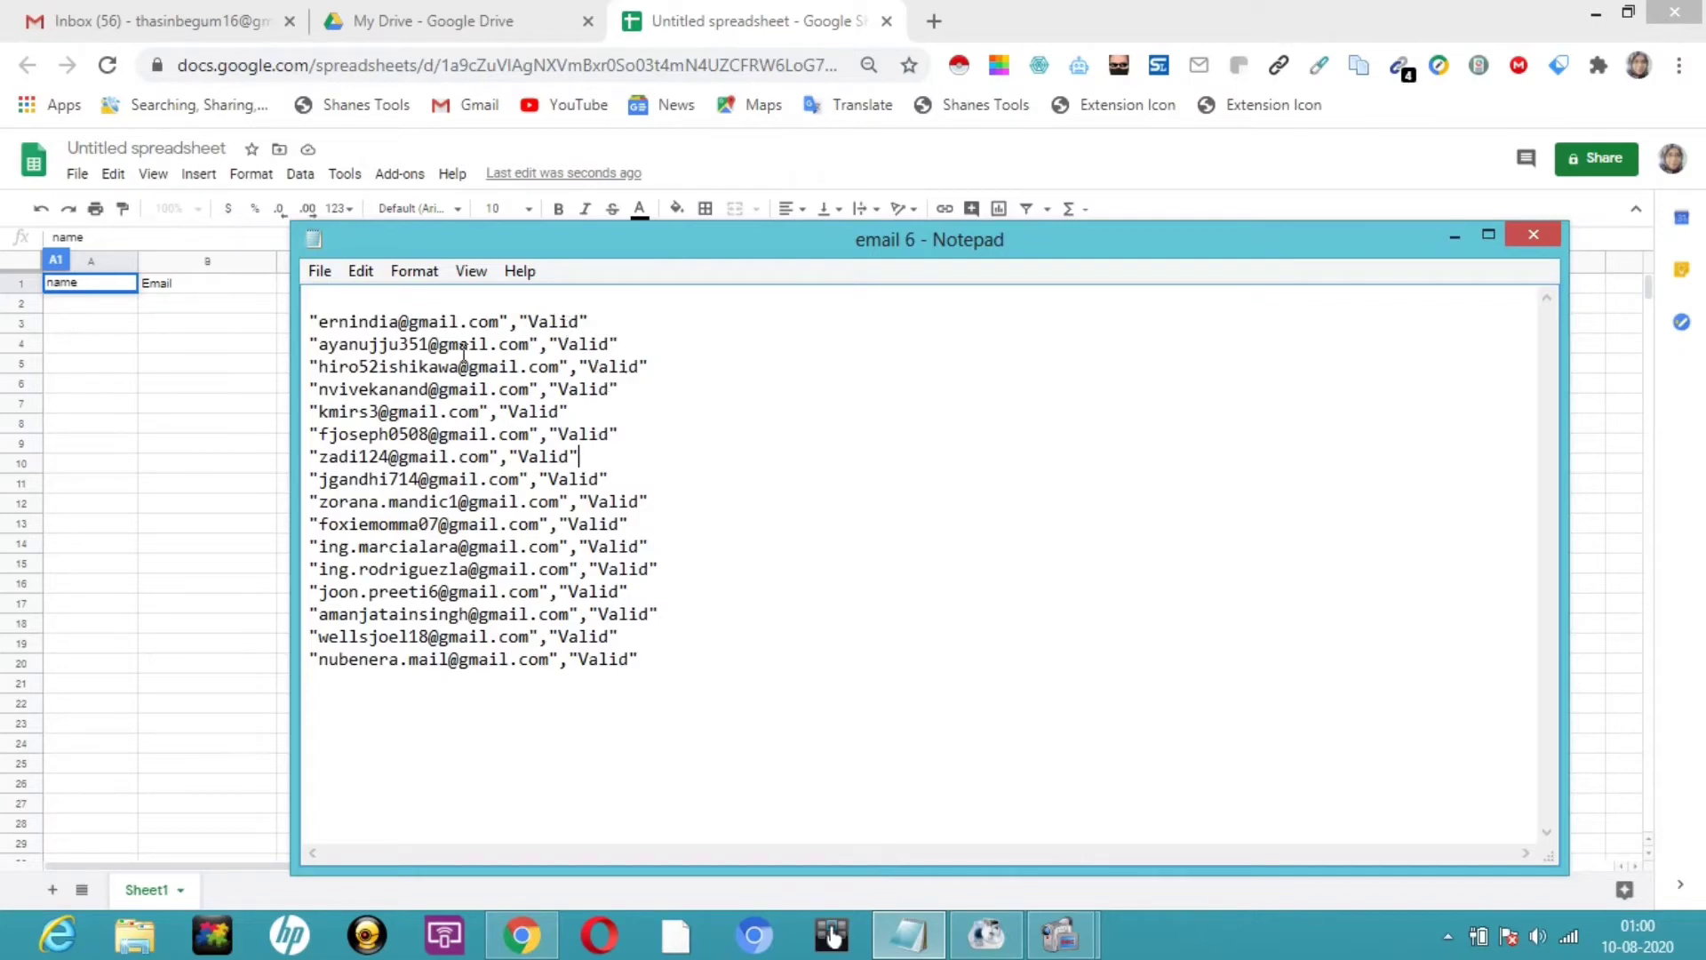
pyautogui.click(362, 272)
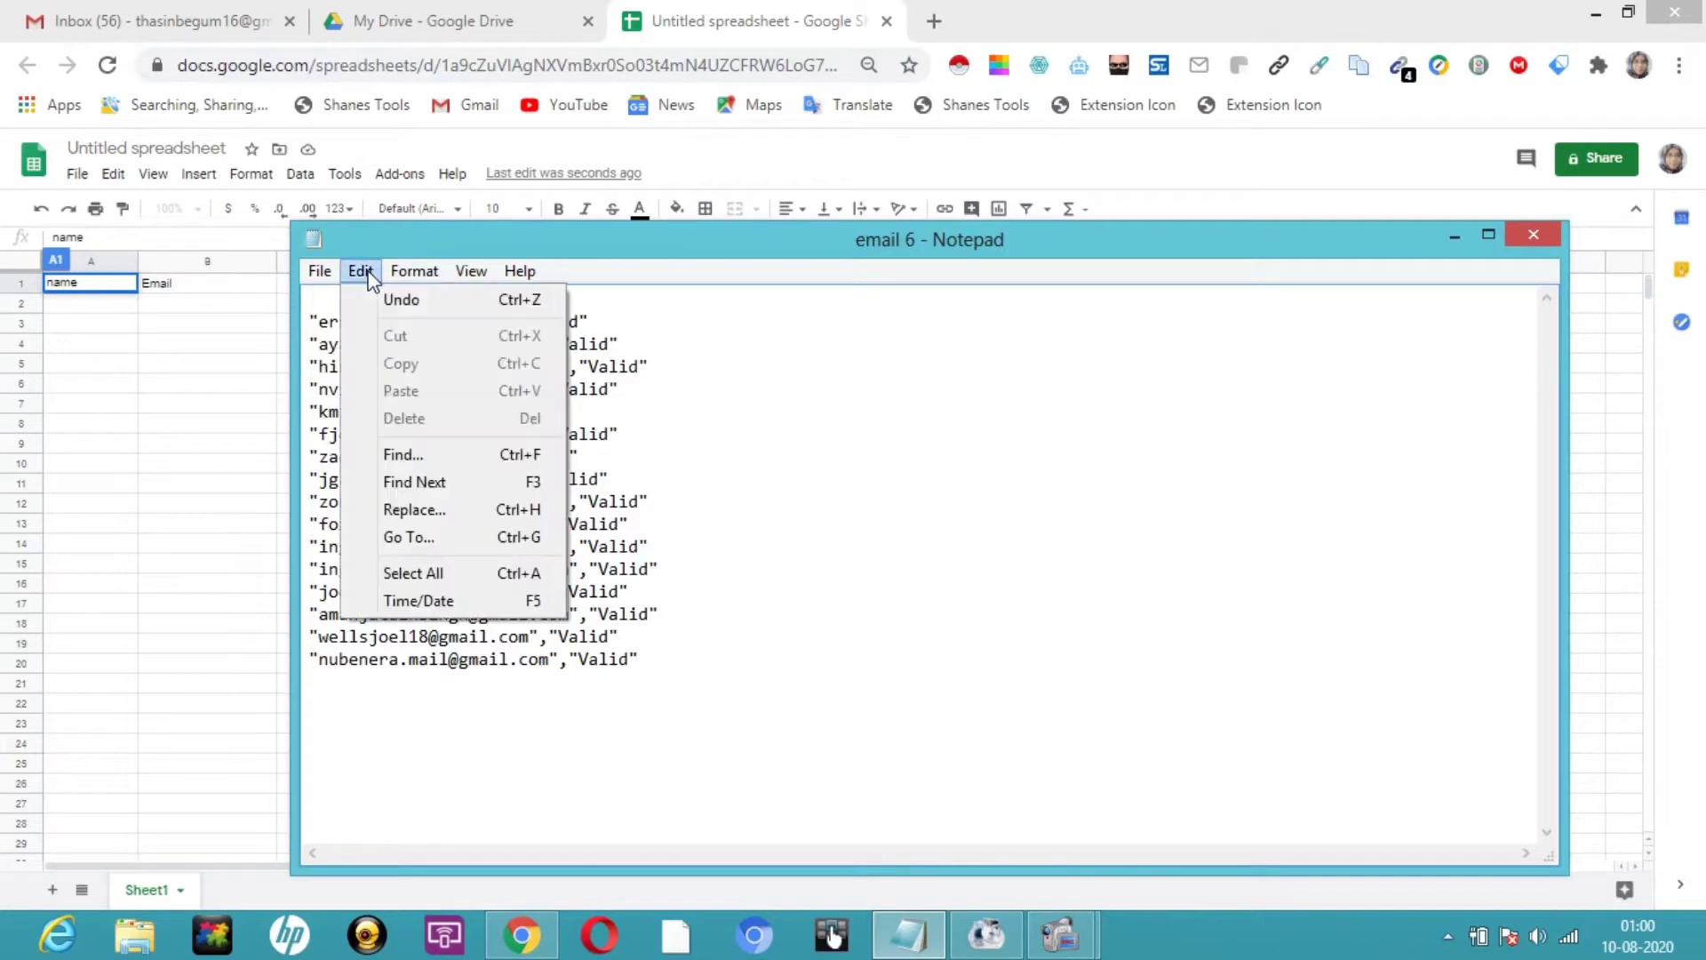
pyautogui.click(416, 511)
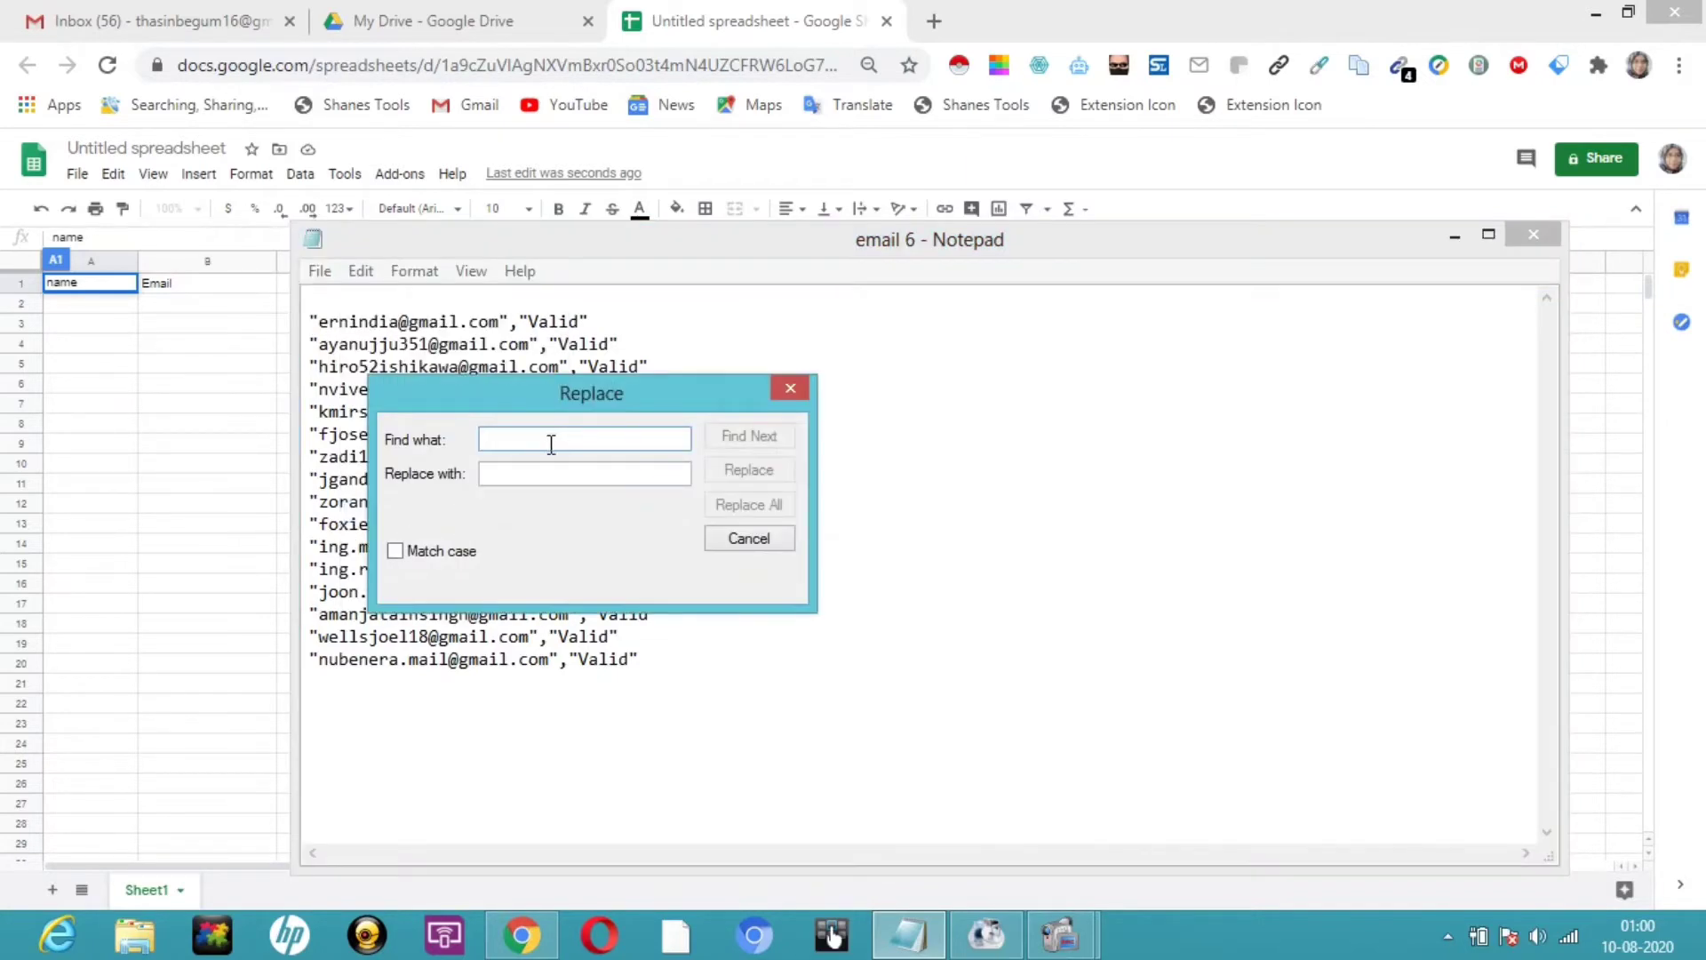
pyautogui.write('"')
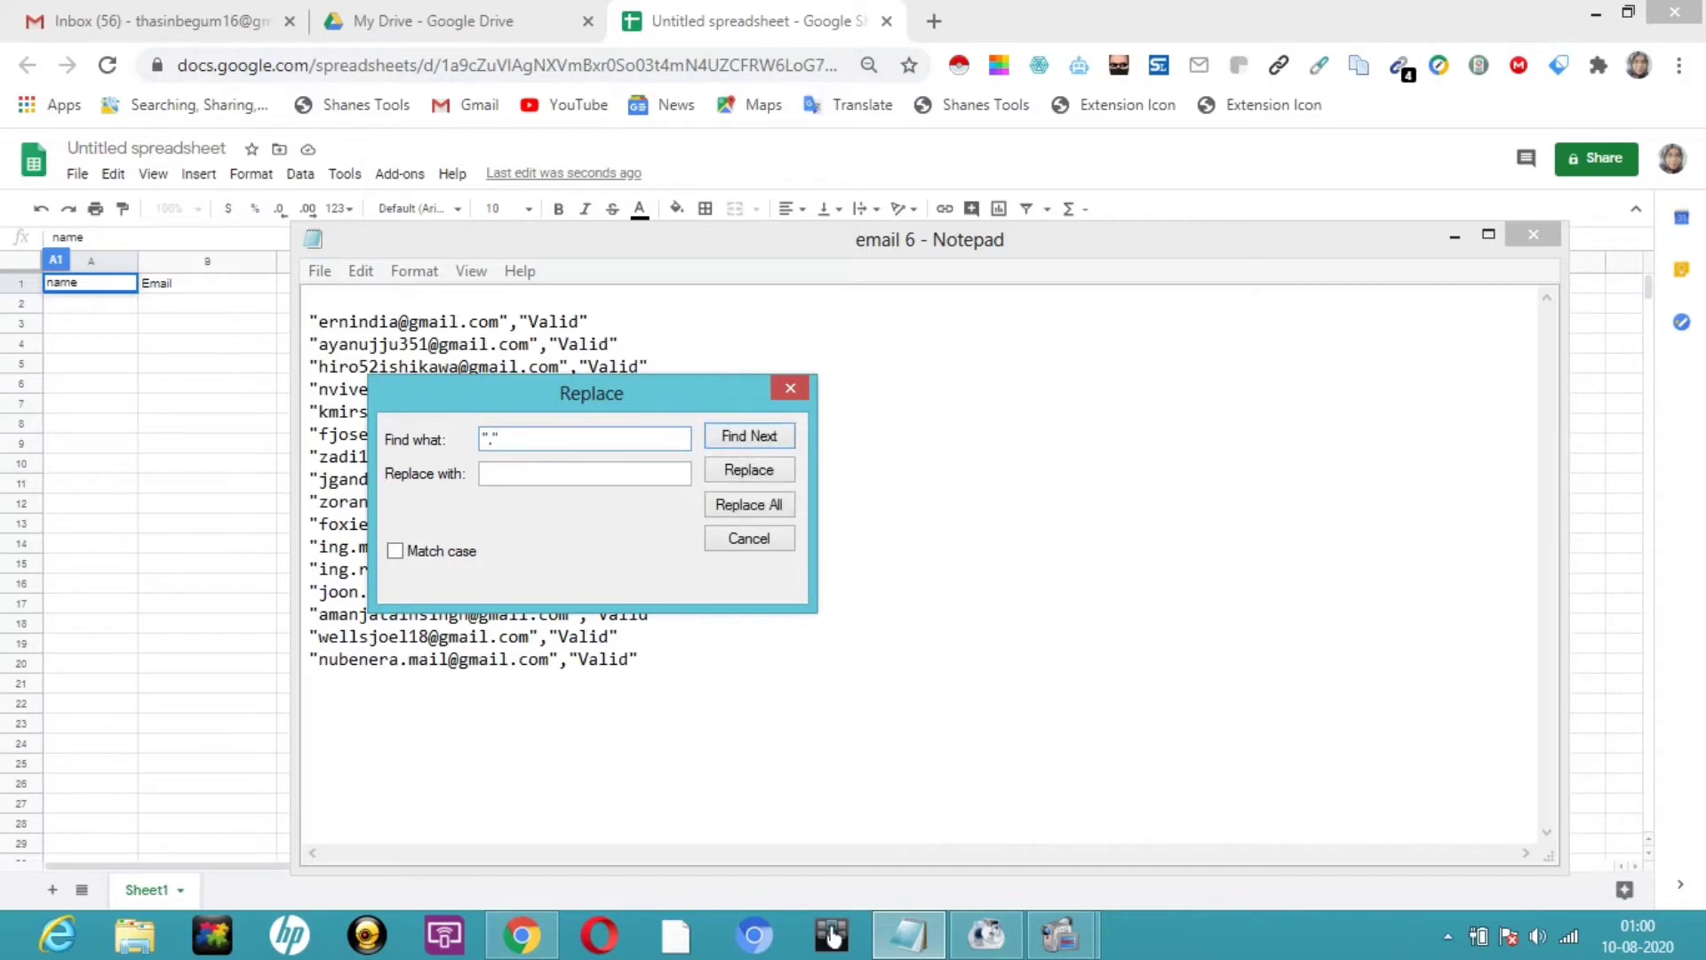
pyautogui.write(',"Valid"')
pyautogui.click(543, 481)
pyautogui.click(749, 504)
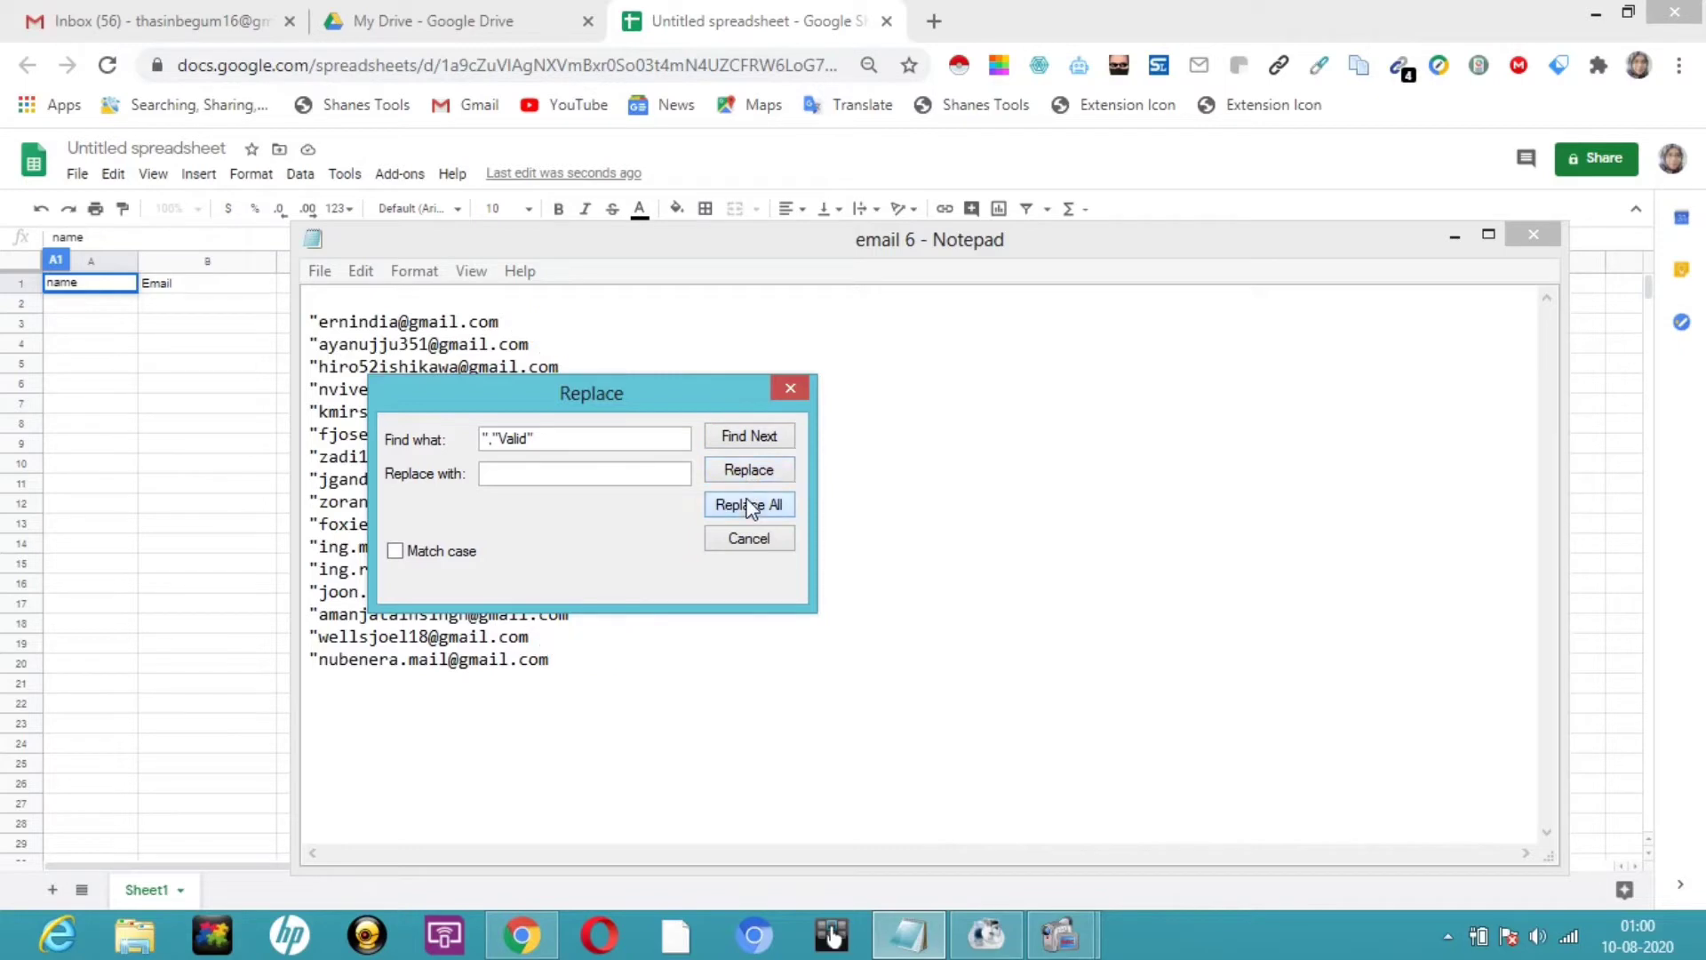
pyautogui.click(793, 387)
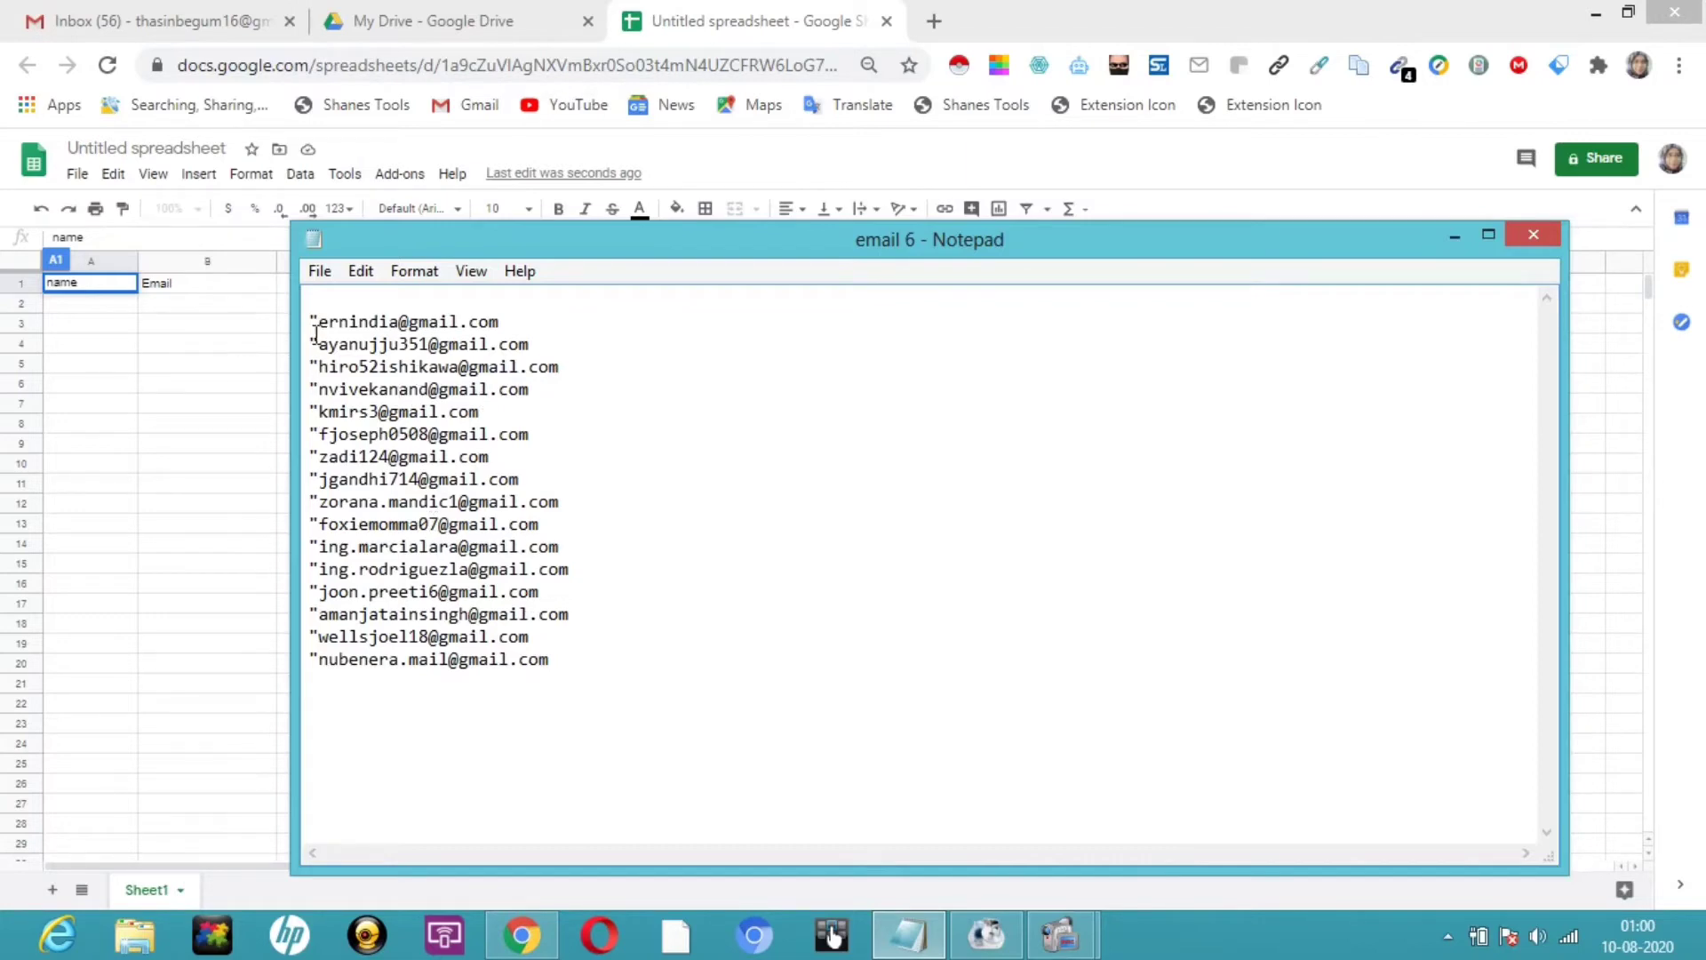
# Replace all the remaining double quotation marks before the email addresses with blanks
pyautogui.click(364, 278)
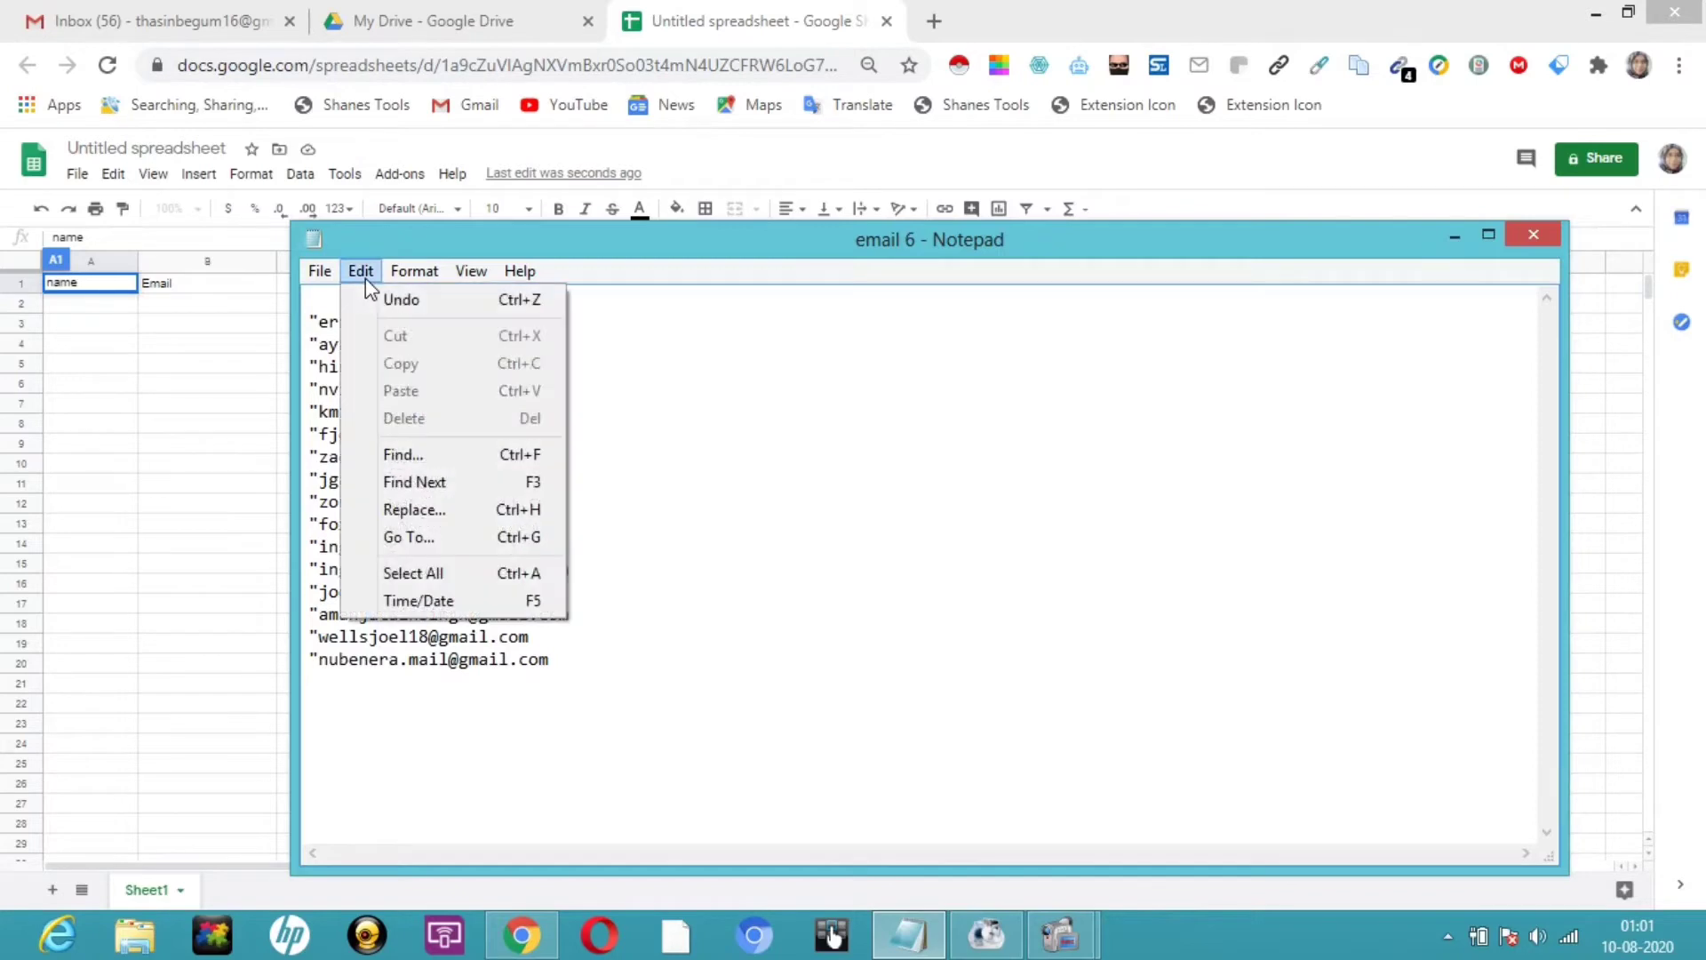
pyautogui.click(413, 509)
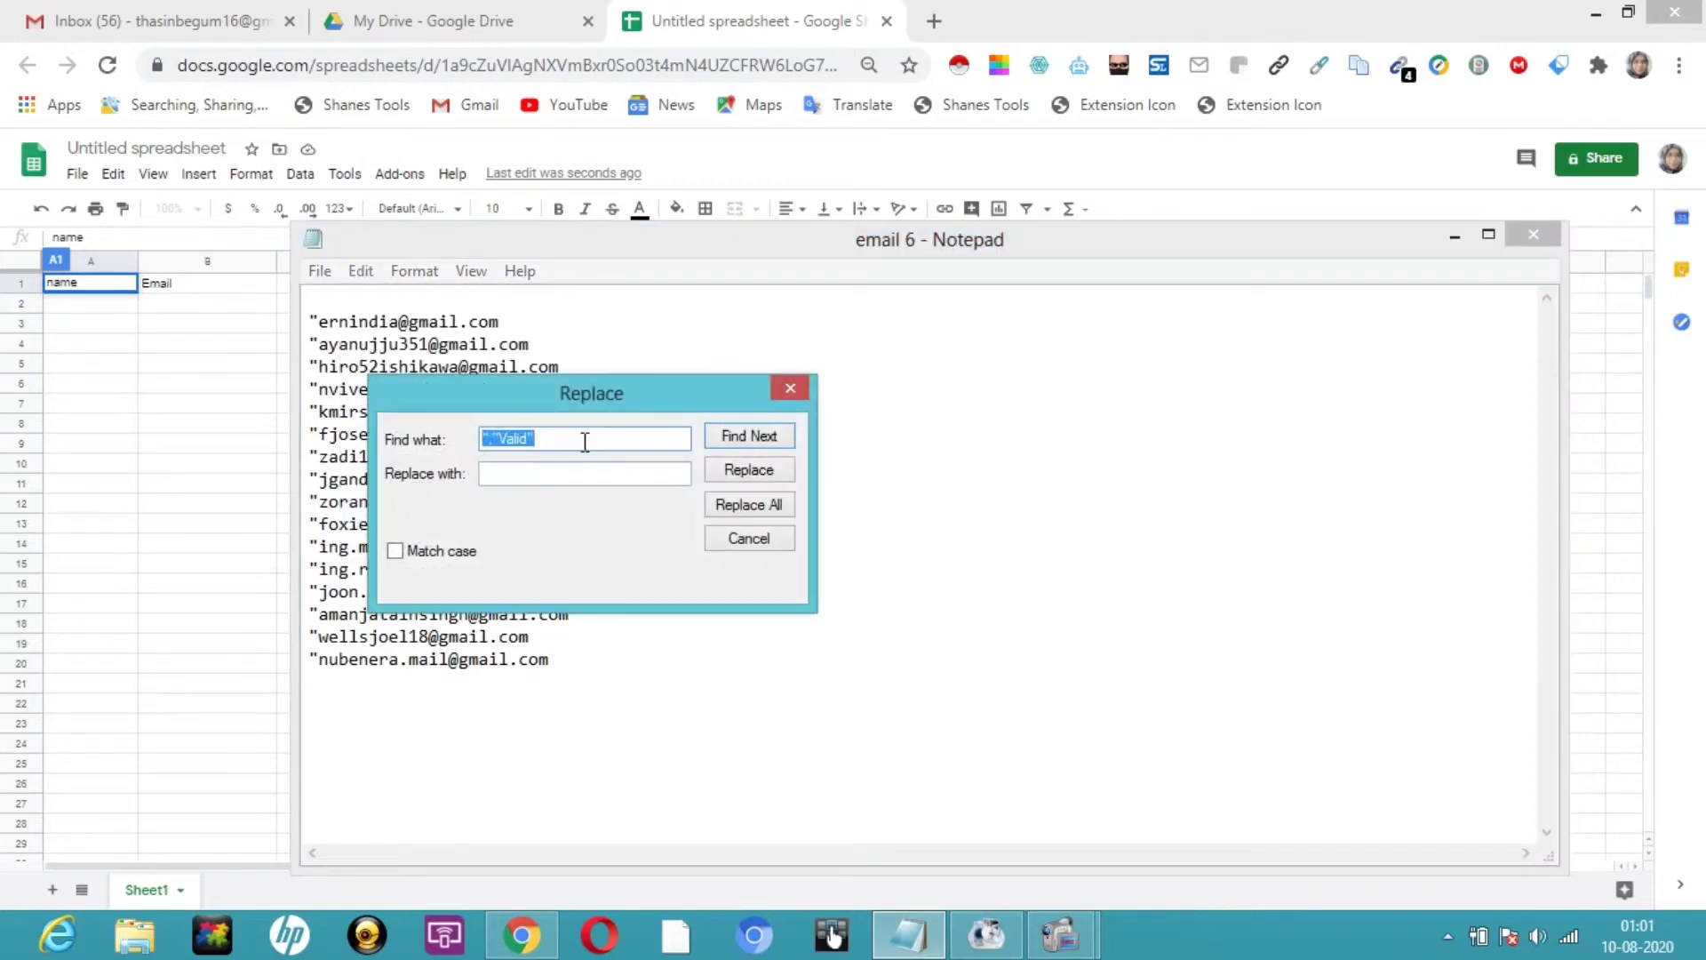
pyautogui.press('BackSpace')
pyautogui.write('"')
pyautogui.click(744, 435)
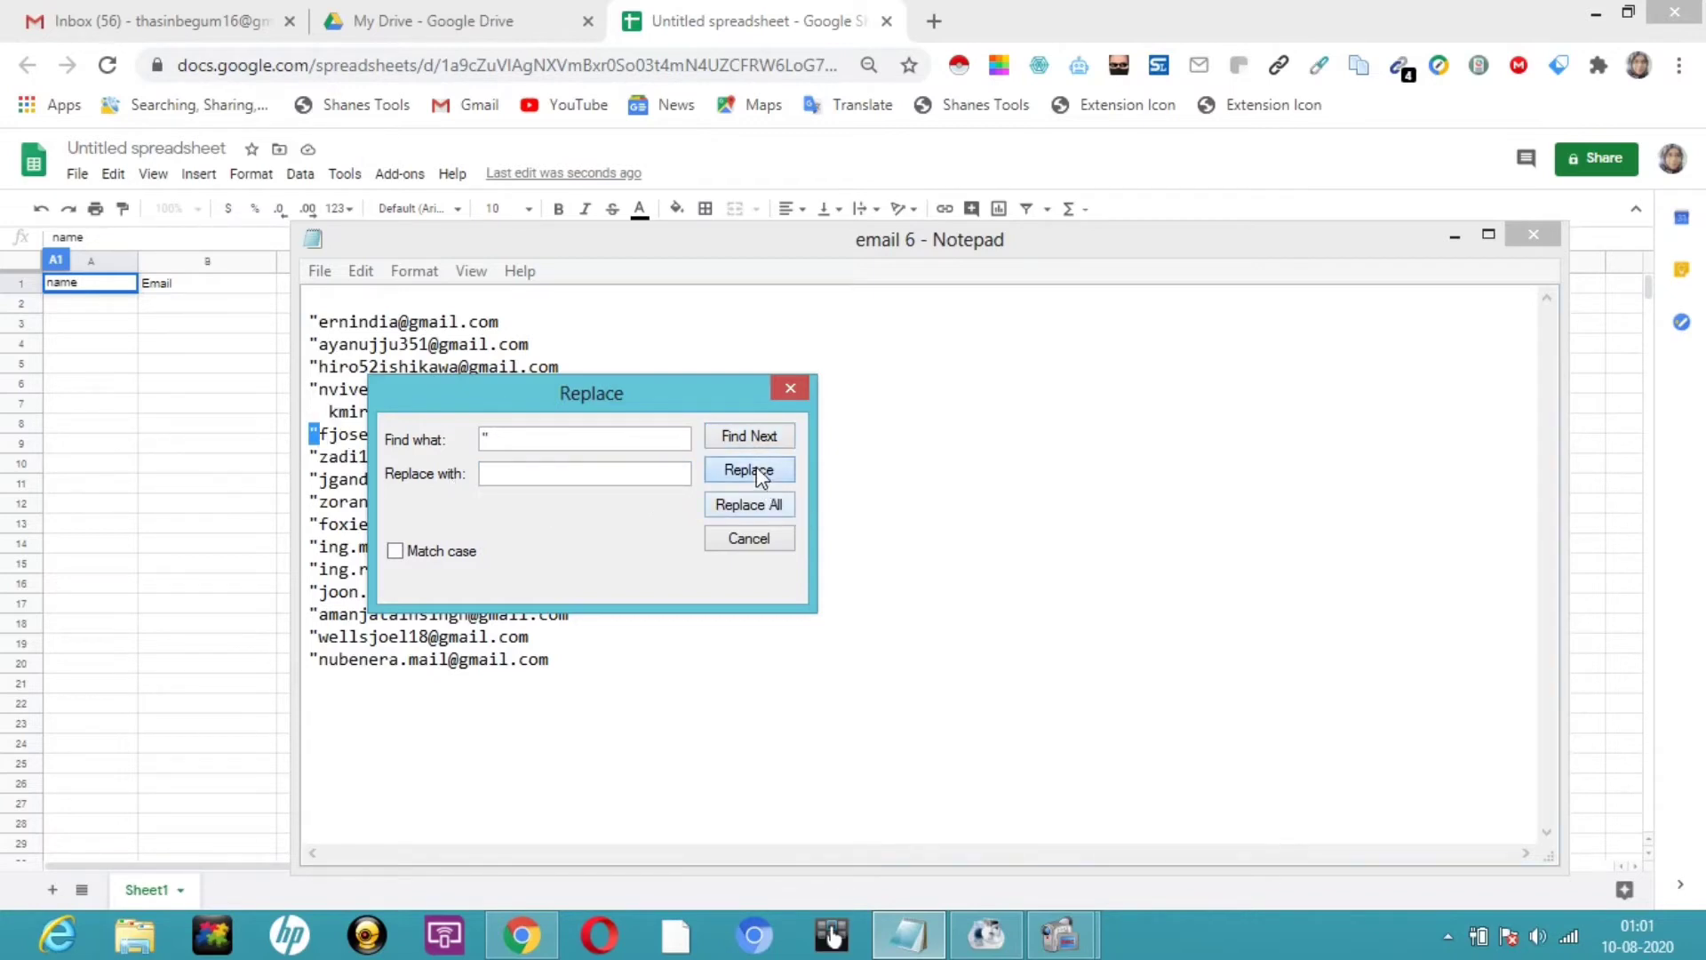
pyautogui.click(756, 508)
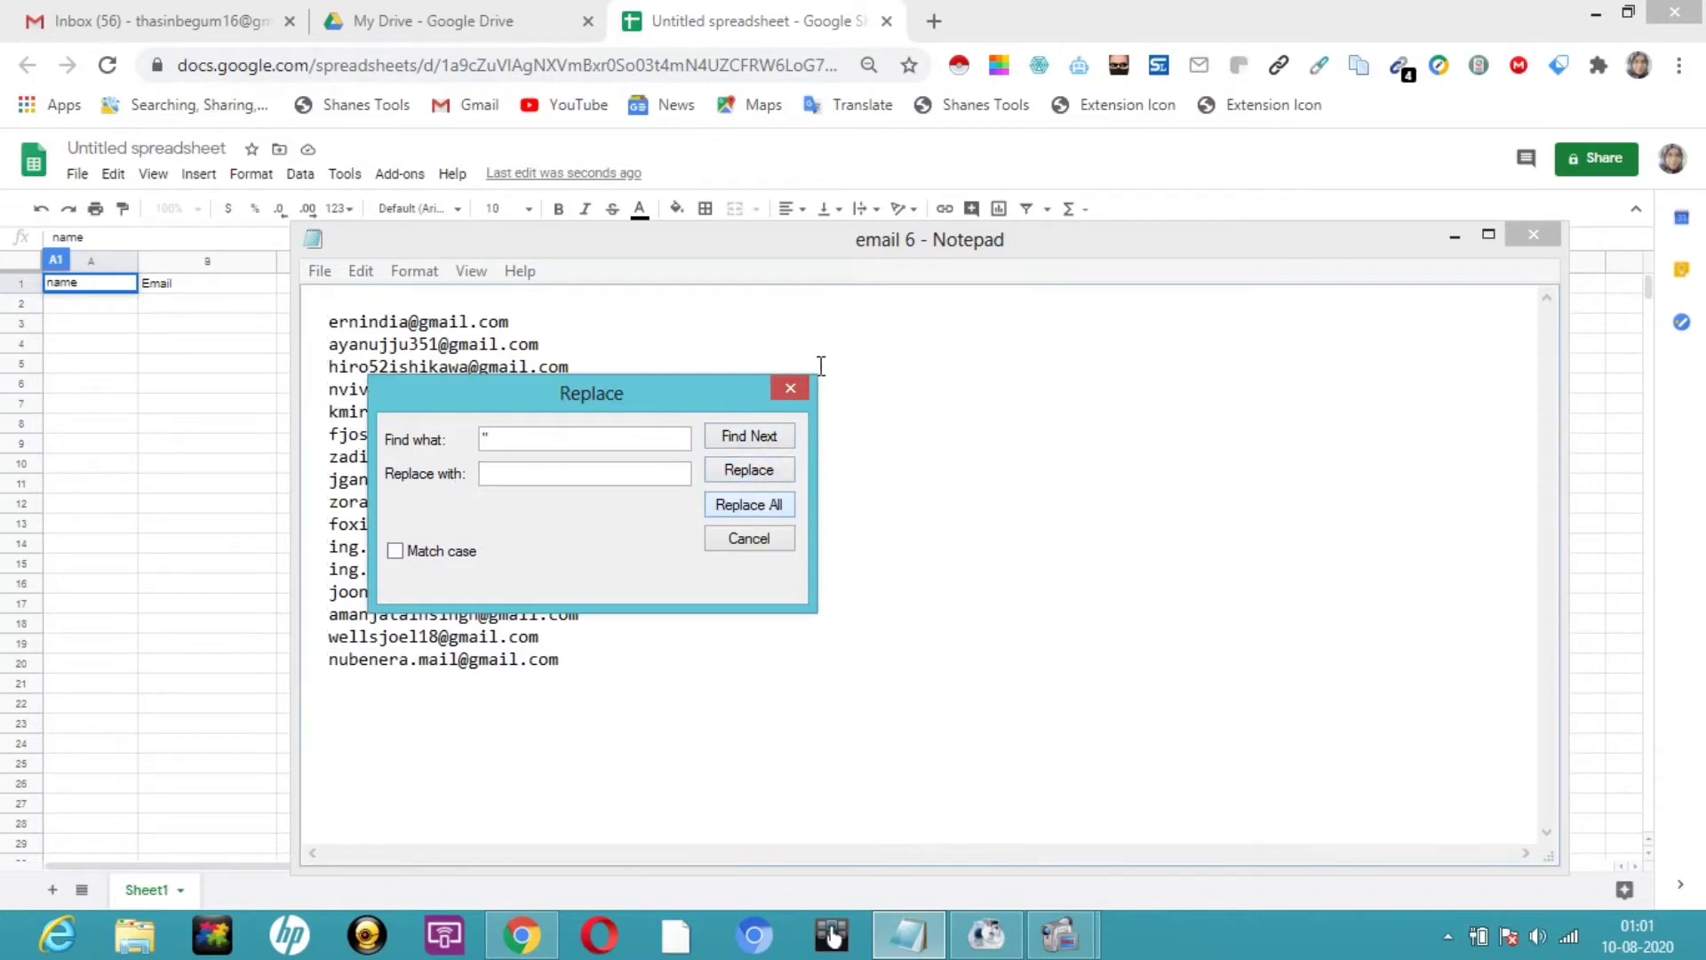
pyautogui.click(796, 387)
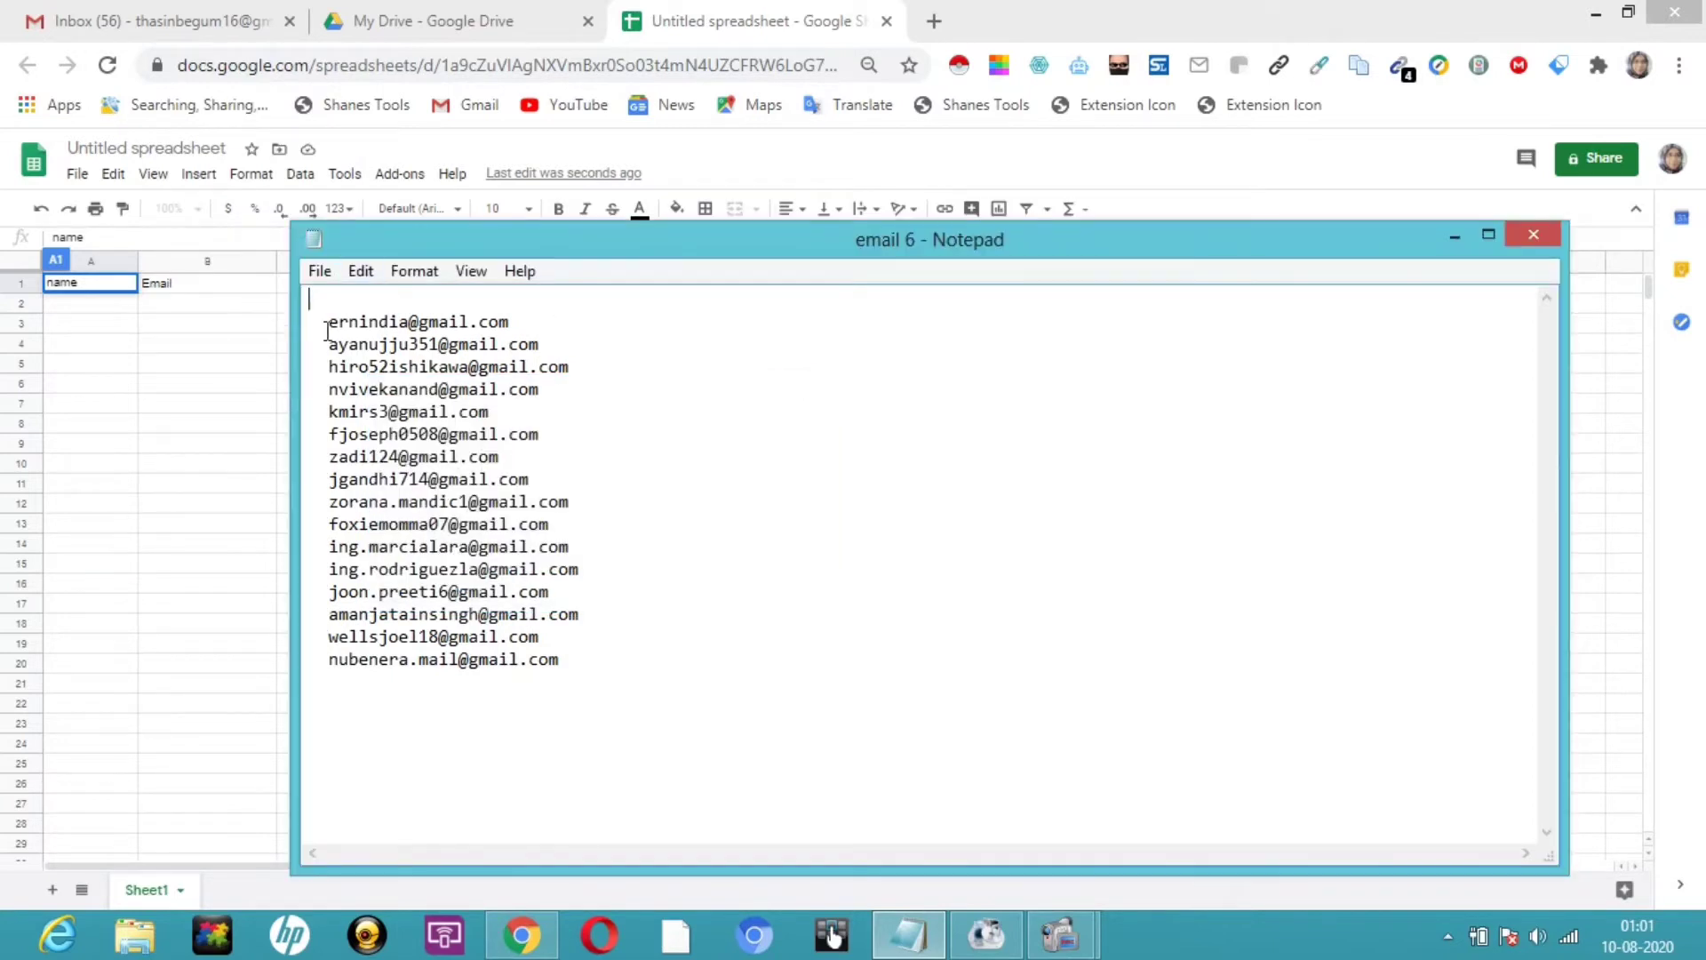
# Cut the whole list of cleaned email addresses from the text file and minimise Notepad
pyautogui.moveTo(327, 321); pyautogui.dragTo(616, 719)
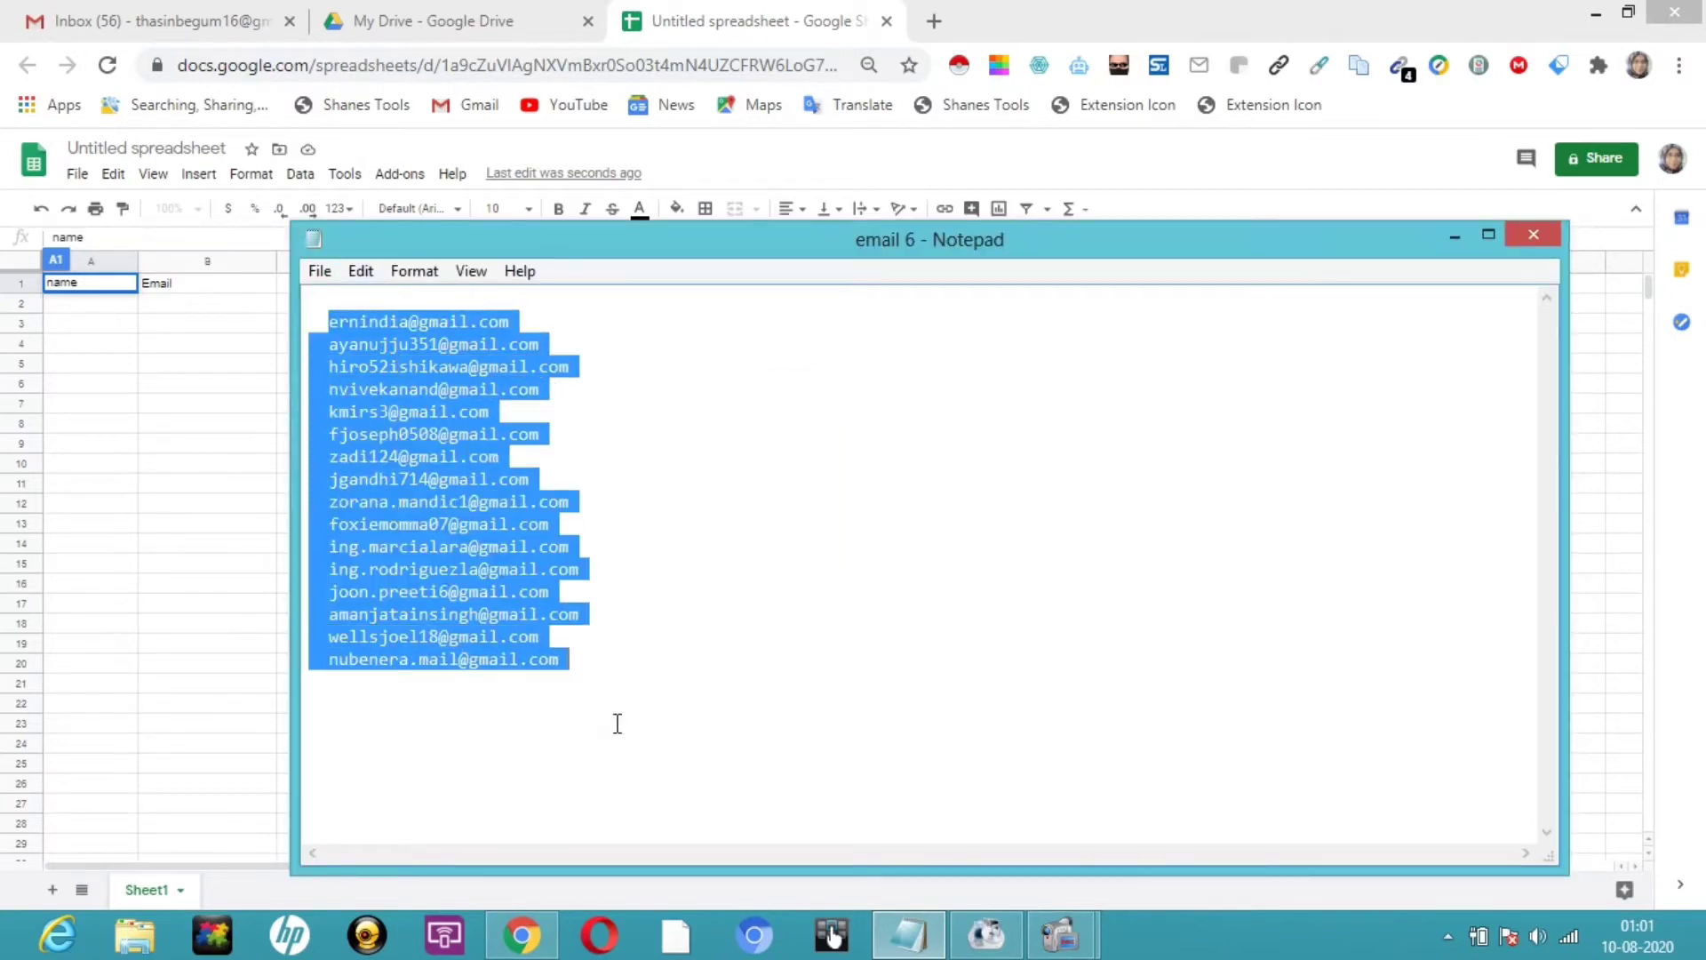
pyautogui.rightClick(488, 570)
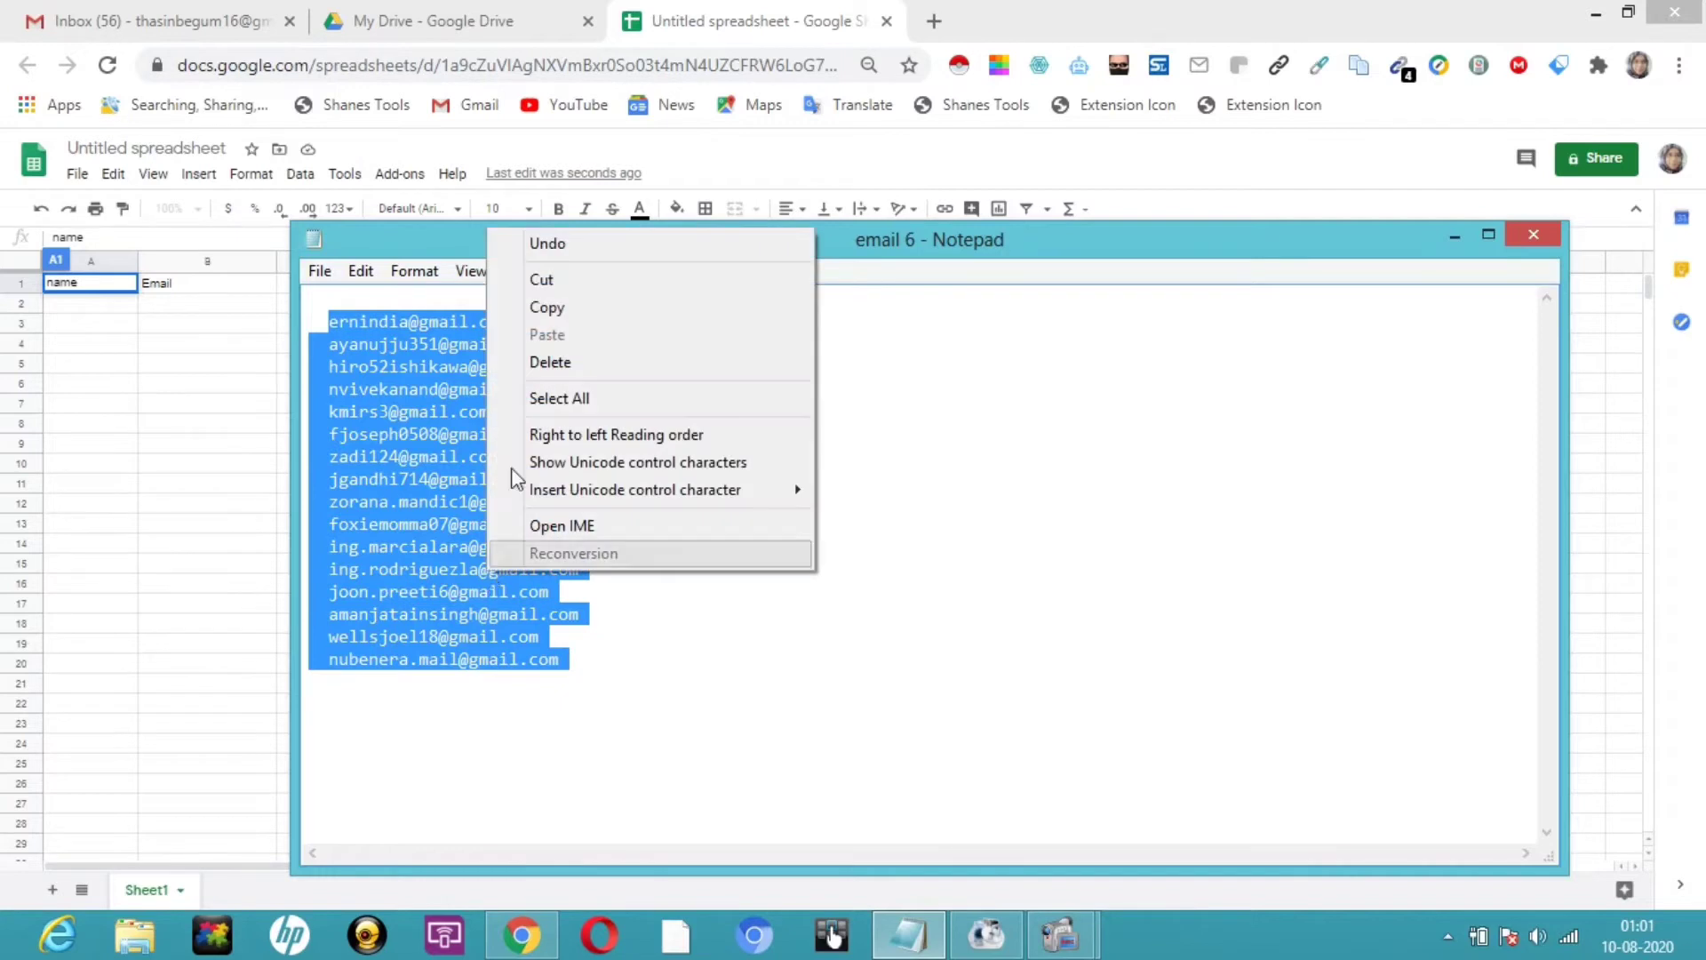
pyautogui.click(579, 282)
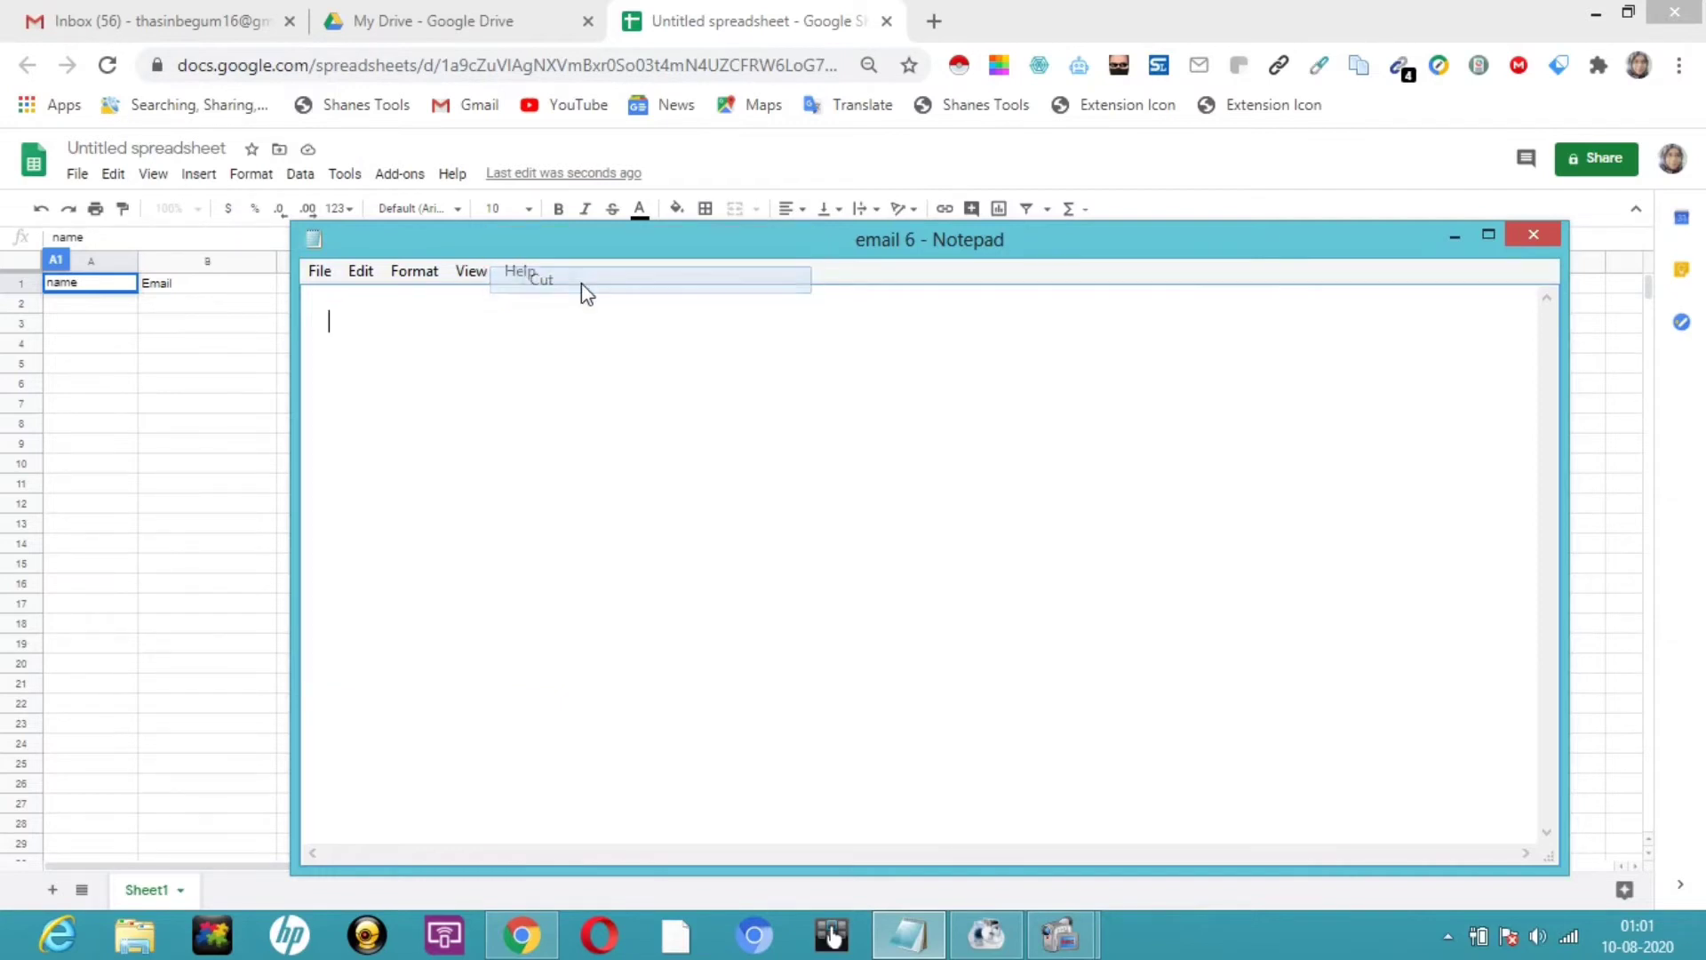
pyautogui.click(1454, 236)
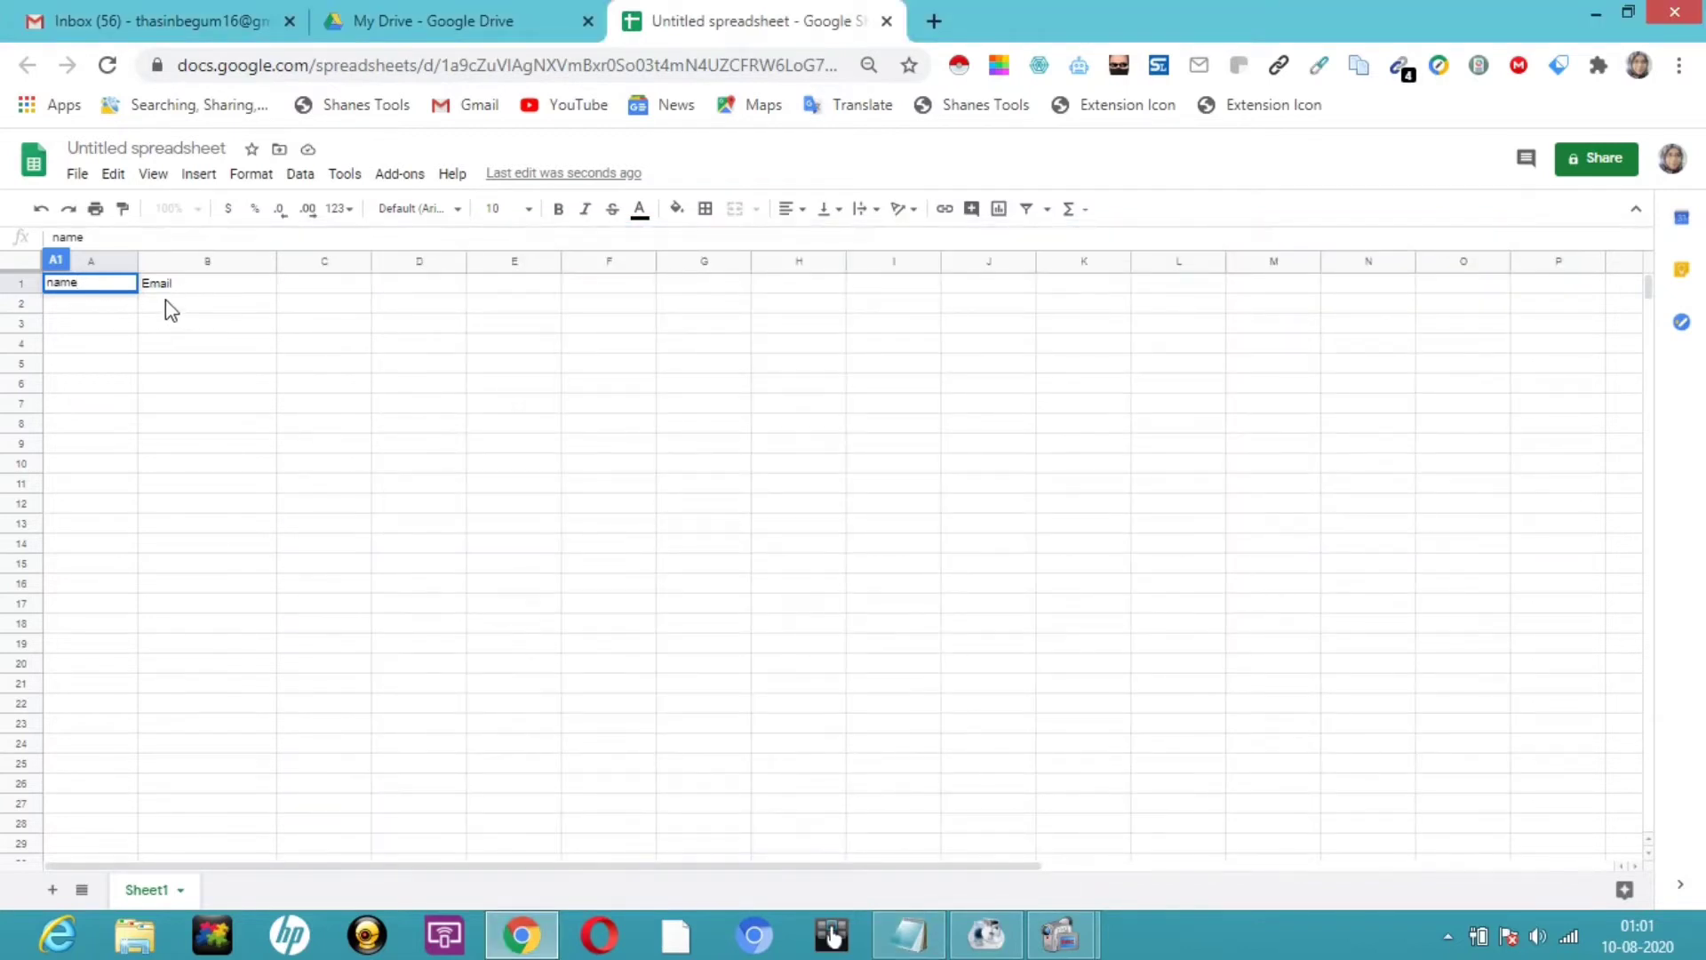
# Paste the email addresses under the Email header starting at B2, and widen column B to fit them
pyautogui.moveTo(168, 305); pyautogui.dragTo(536, 739)
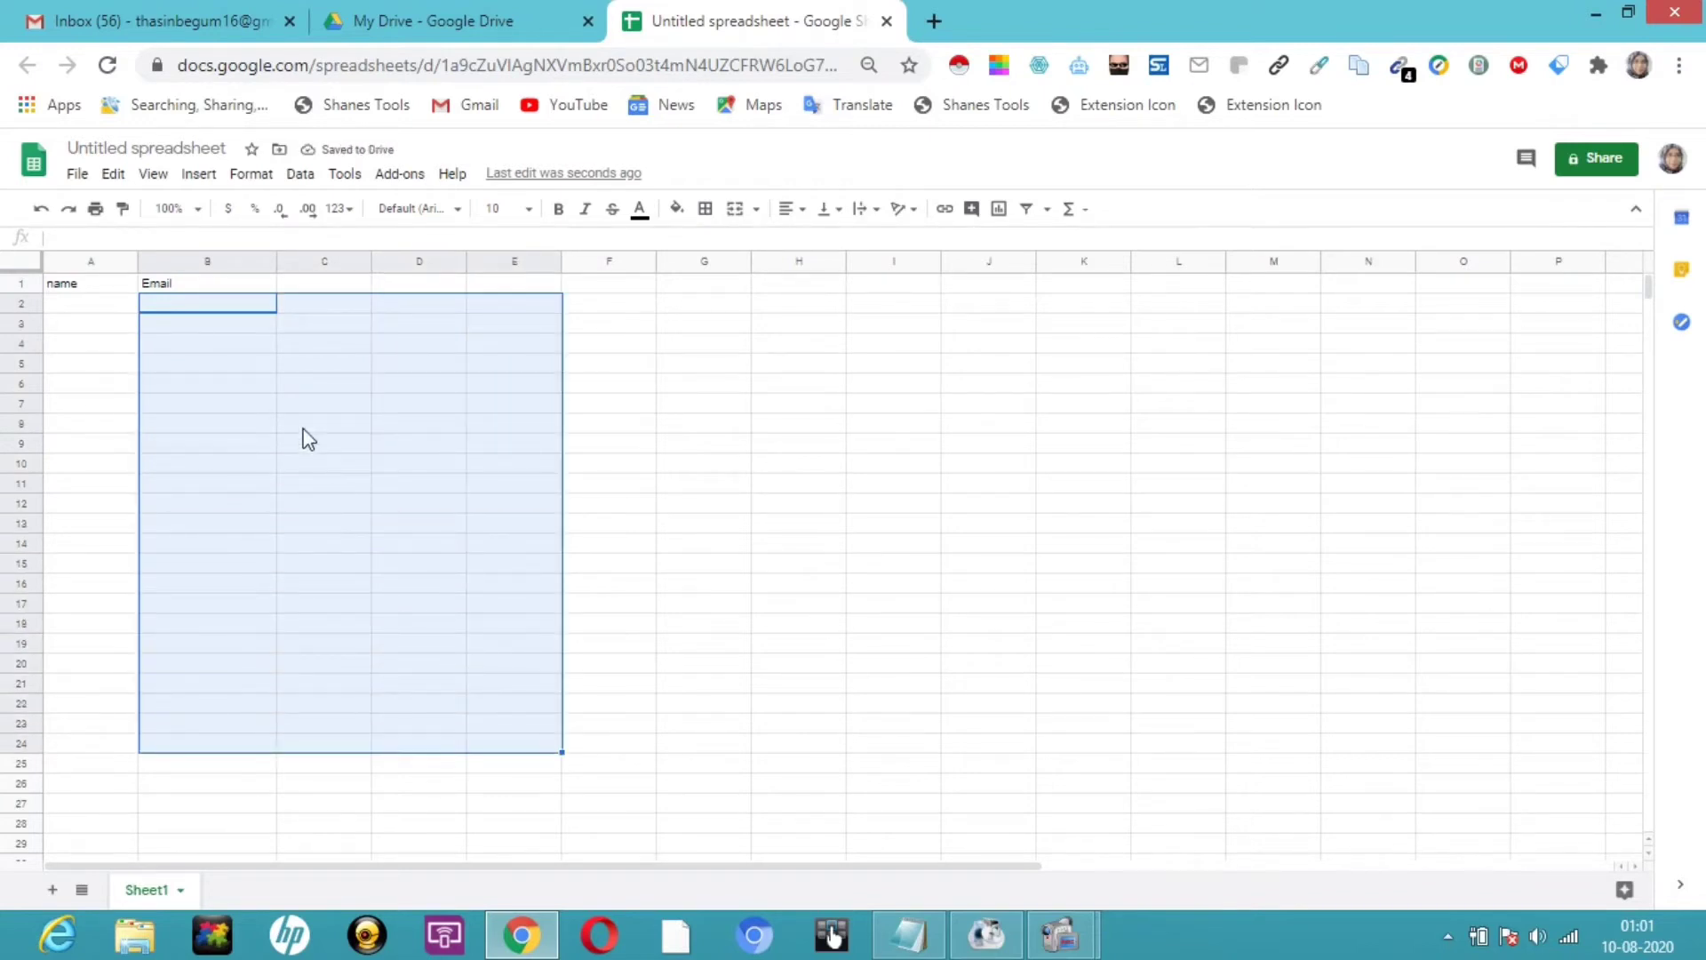
pyautogui.rightClick(184, 318)
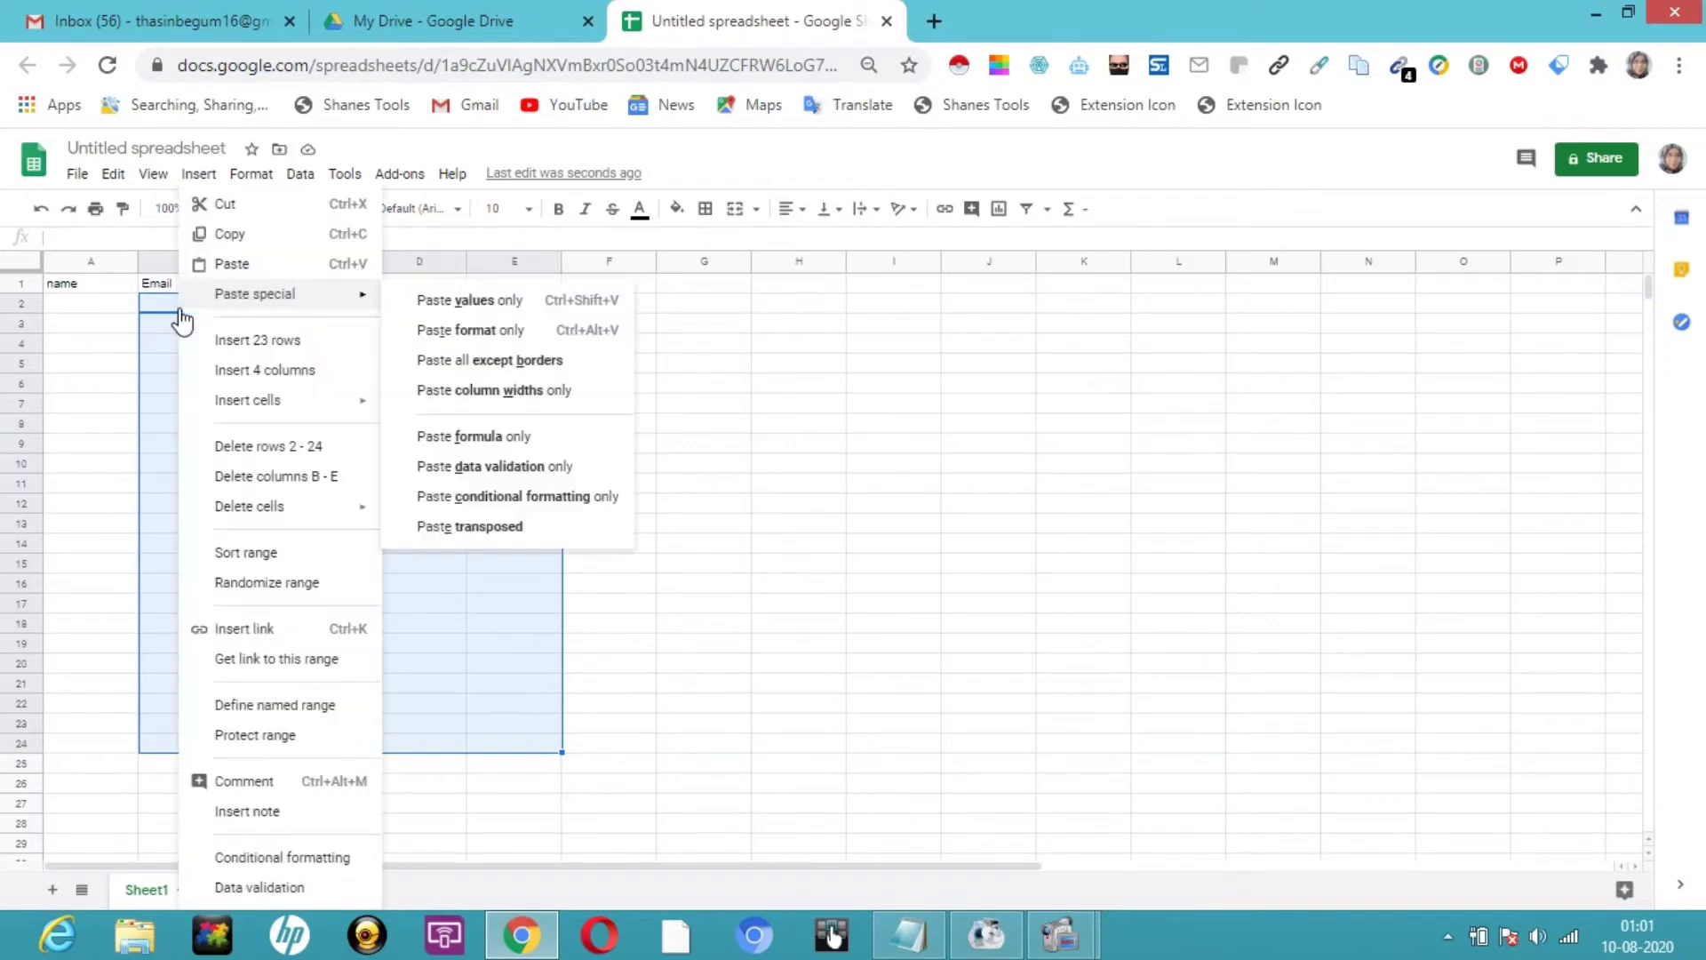
pyautogui.click(234, 275)
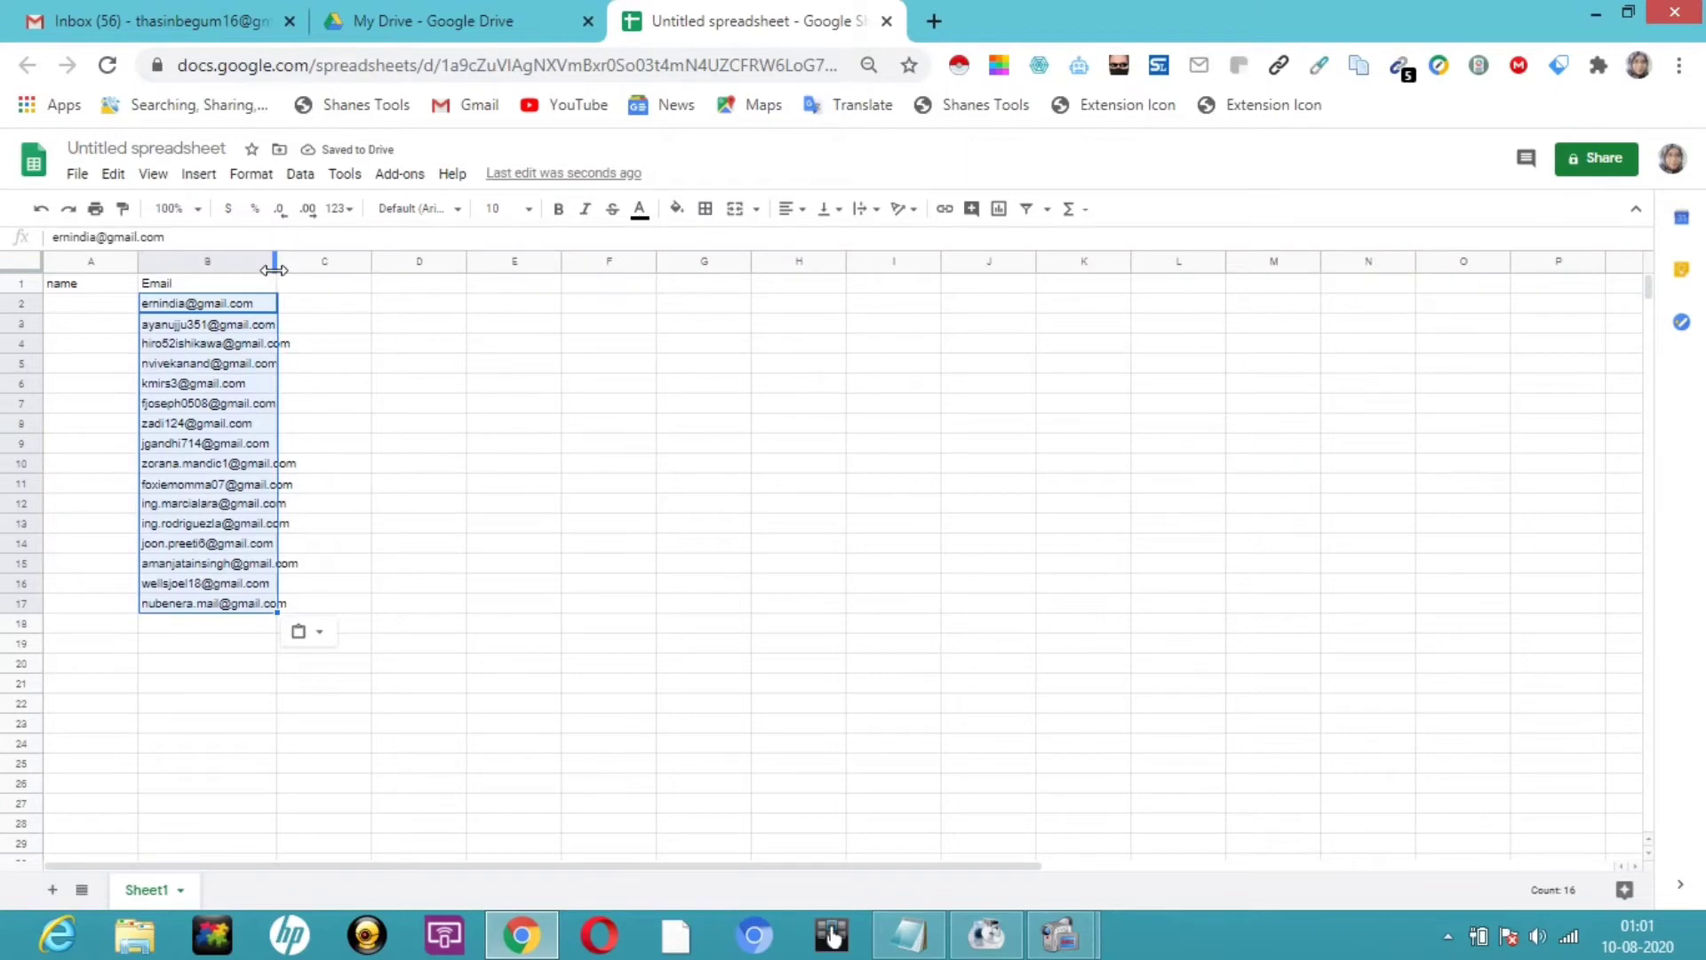
pyautogui.moveTo(273, 269); pyautogui.dragTo(353, 267)
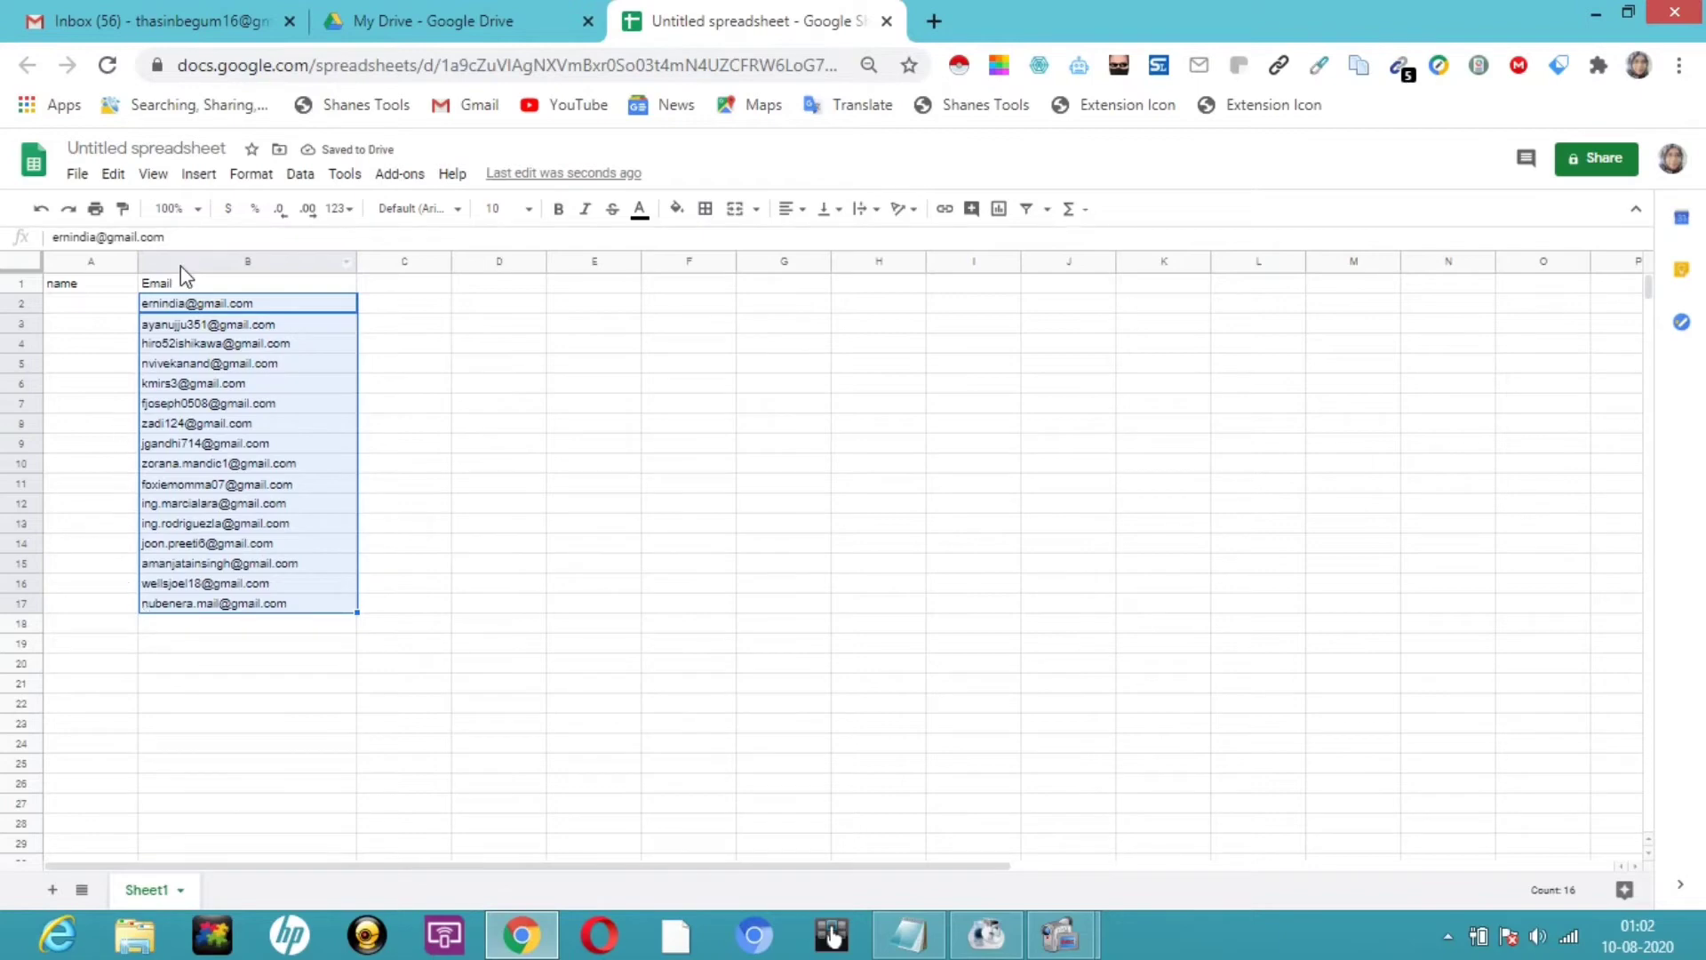
pyautogui.click(97, 388)
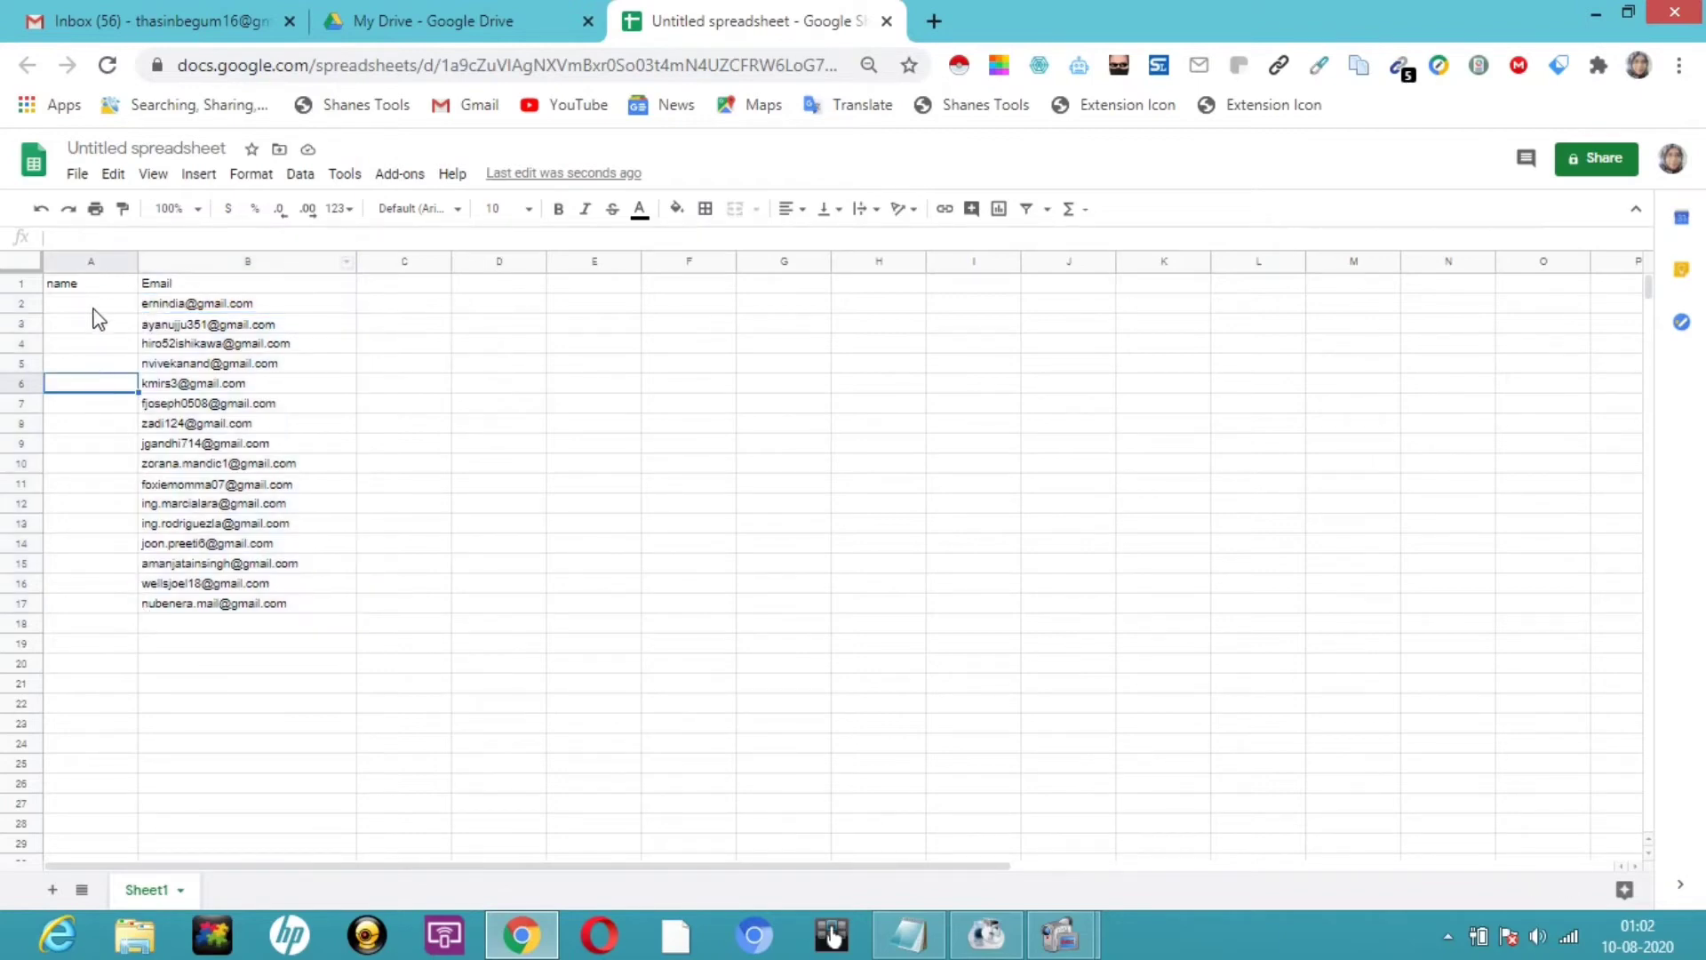
pyautogui.click(96, 308)
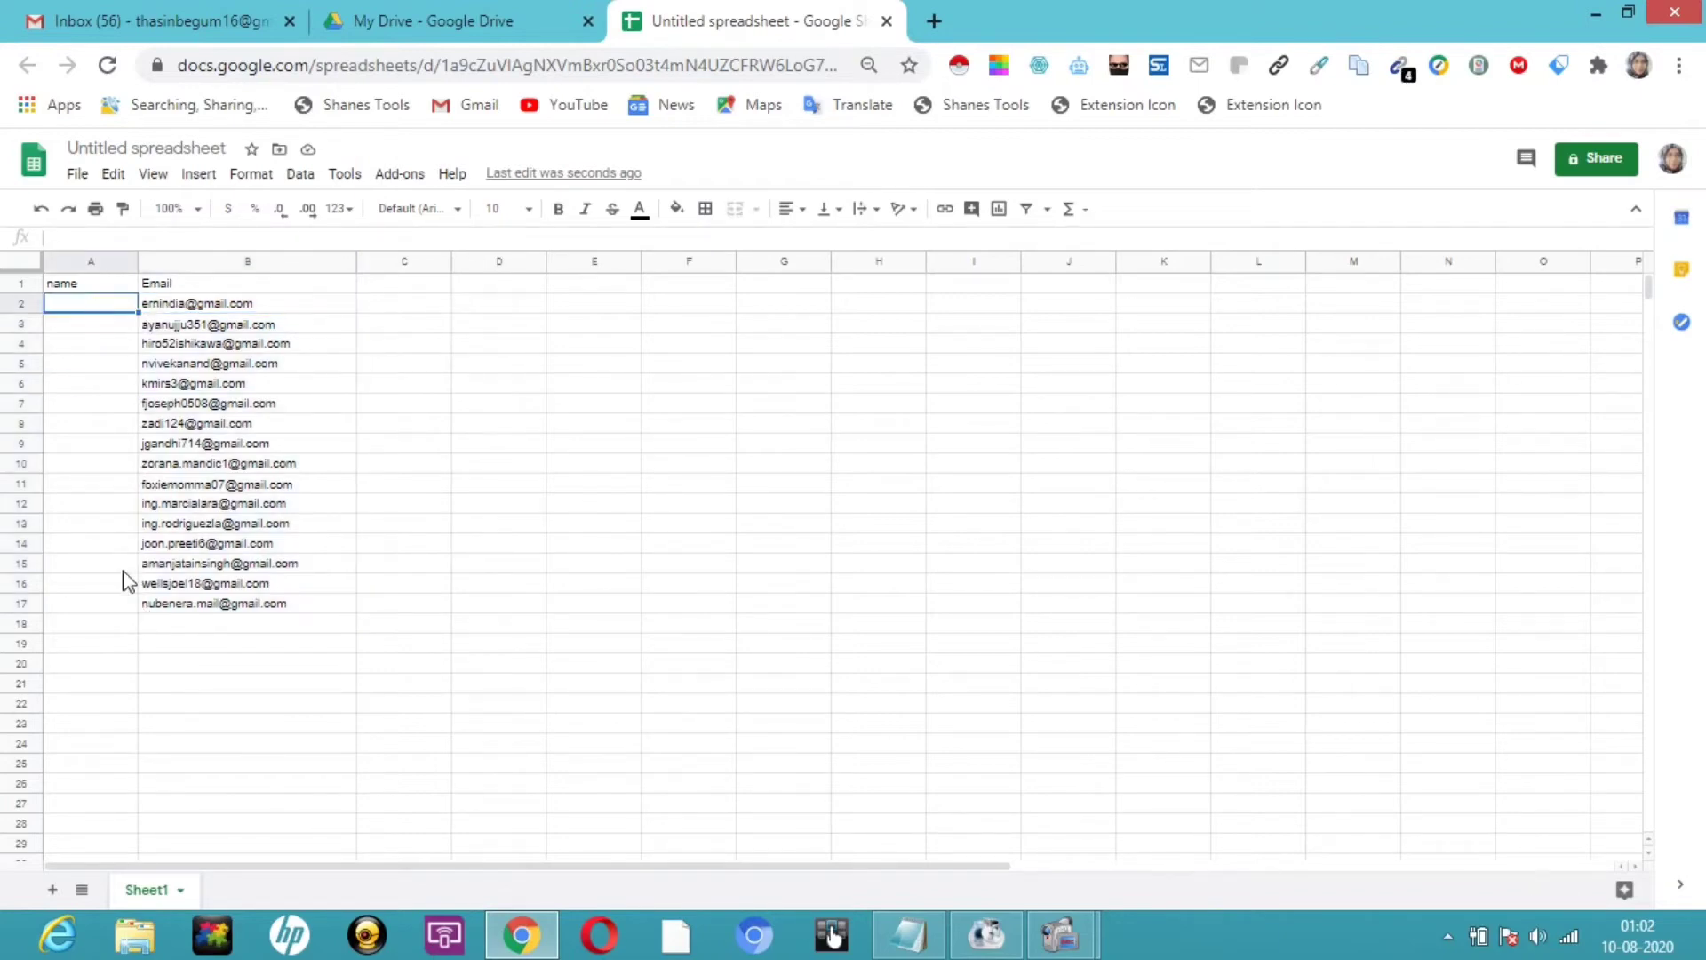
# Open the Gmail inbox in a new browser tab
pyautogui.click(934, 23)
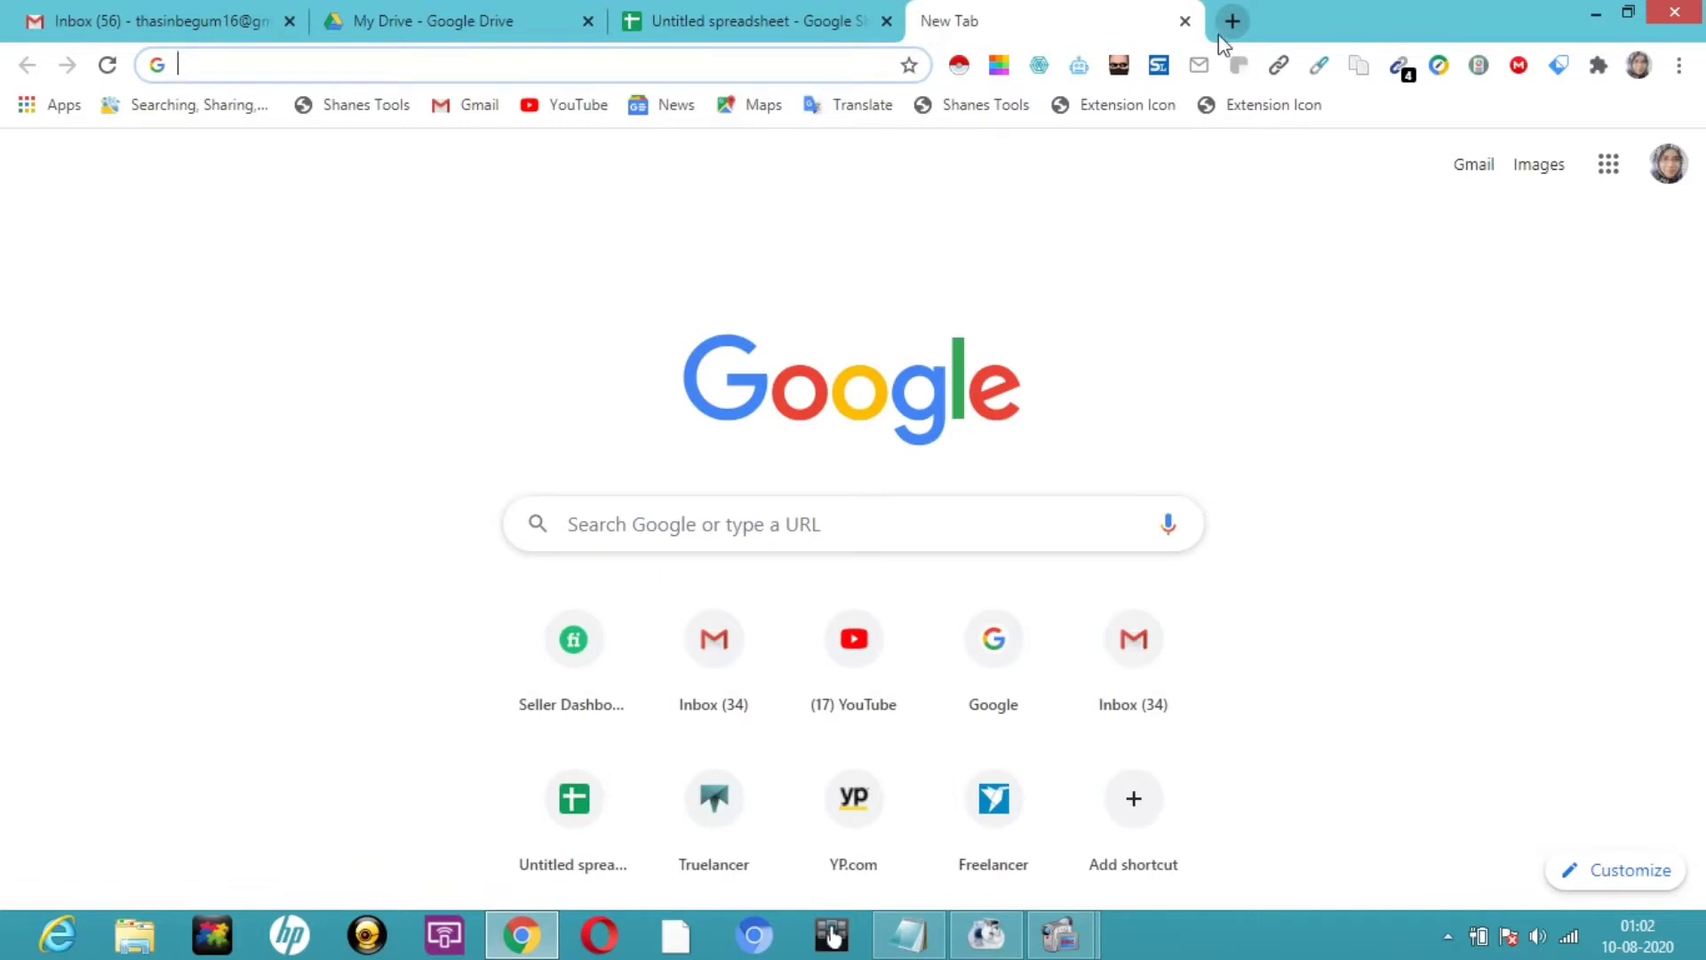
pyautogui.click(1473, 169)
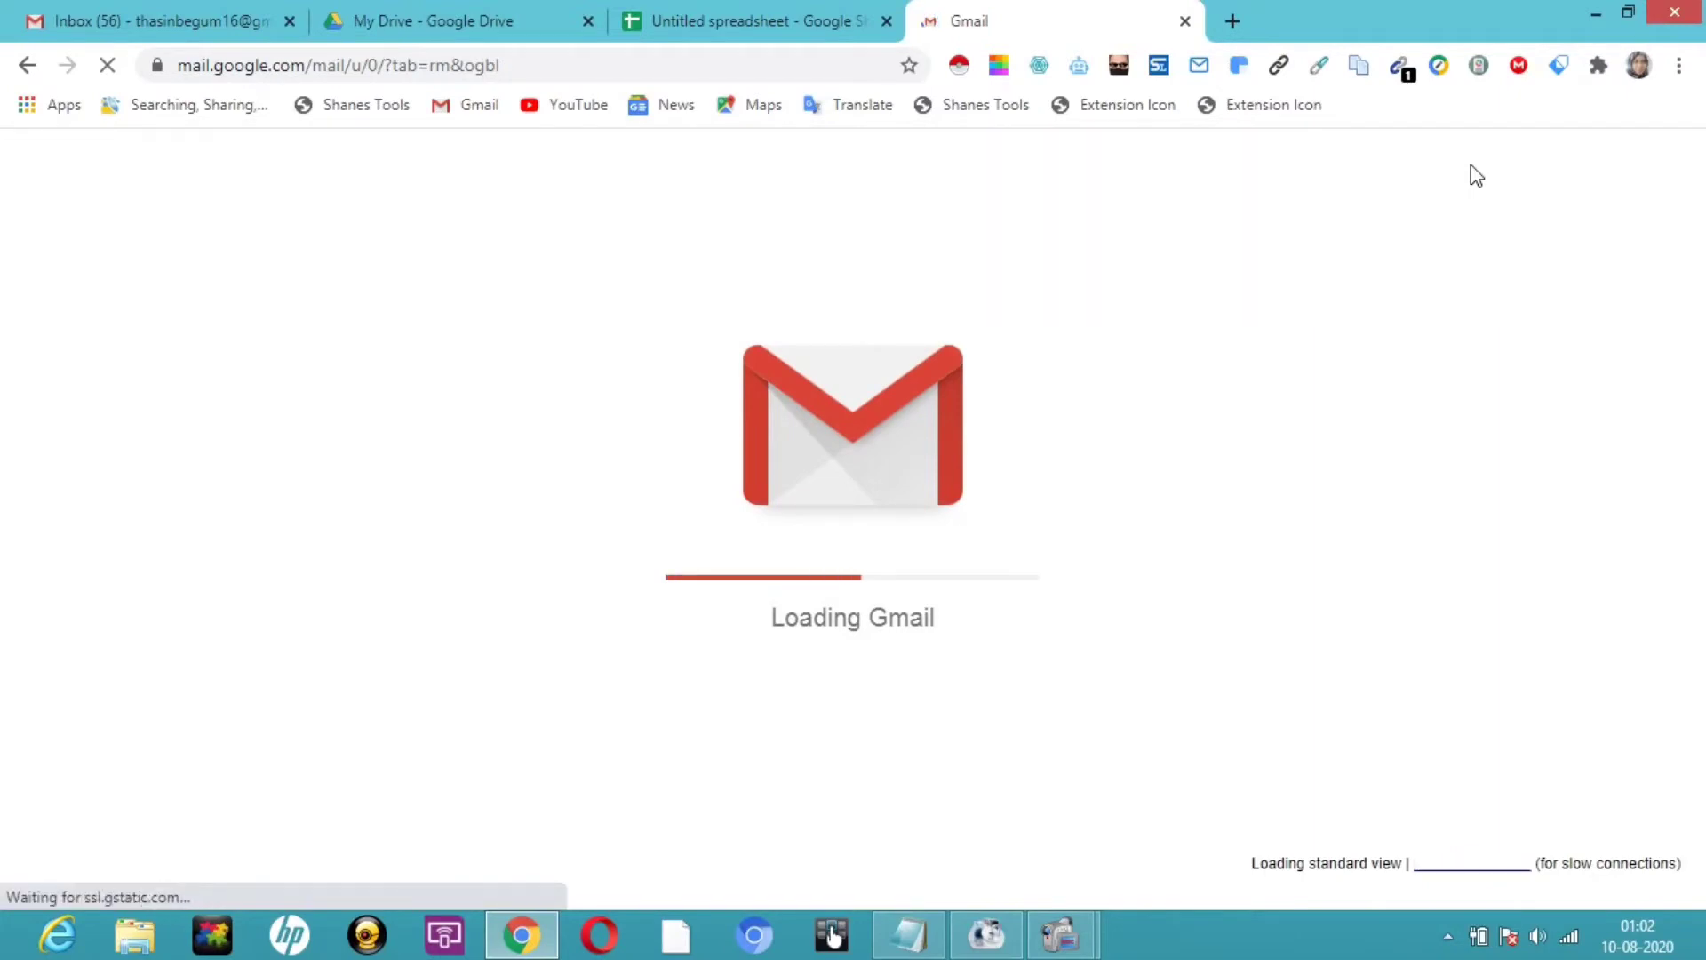
pyautogui.press('super+c')
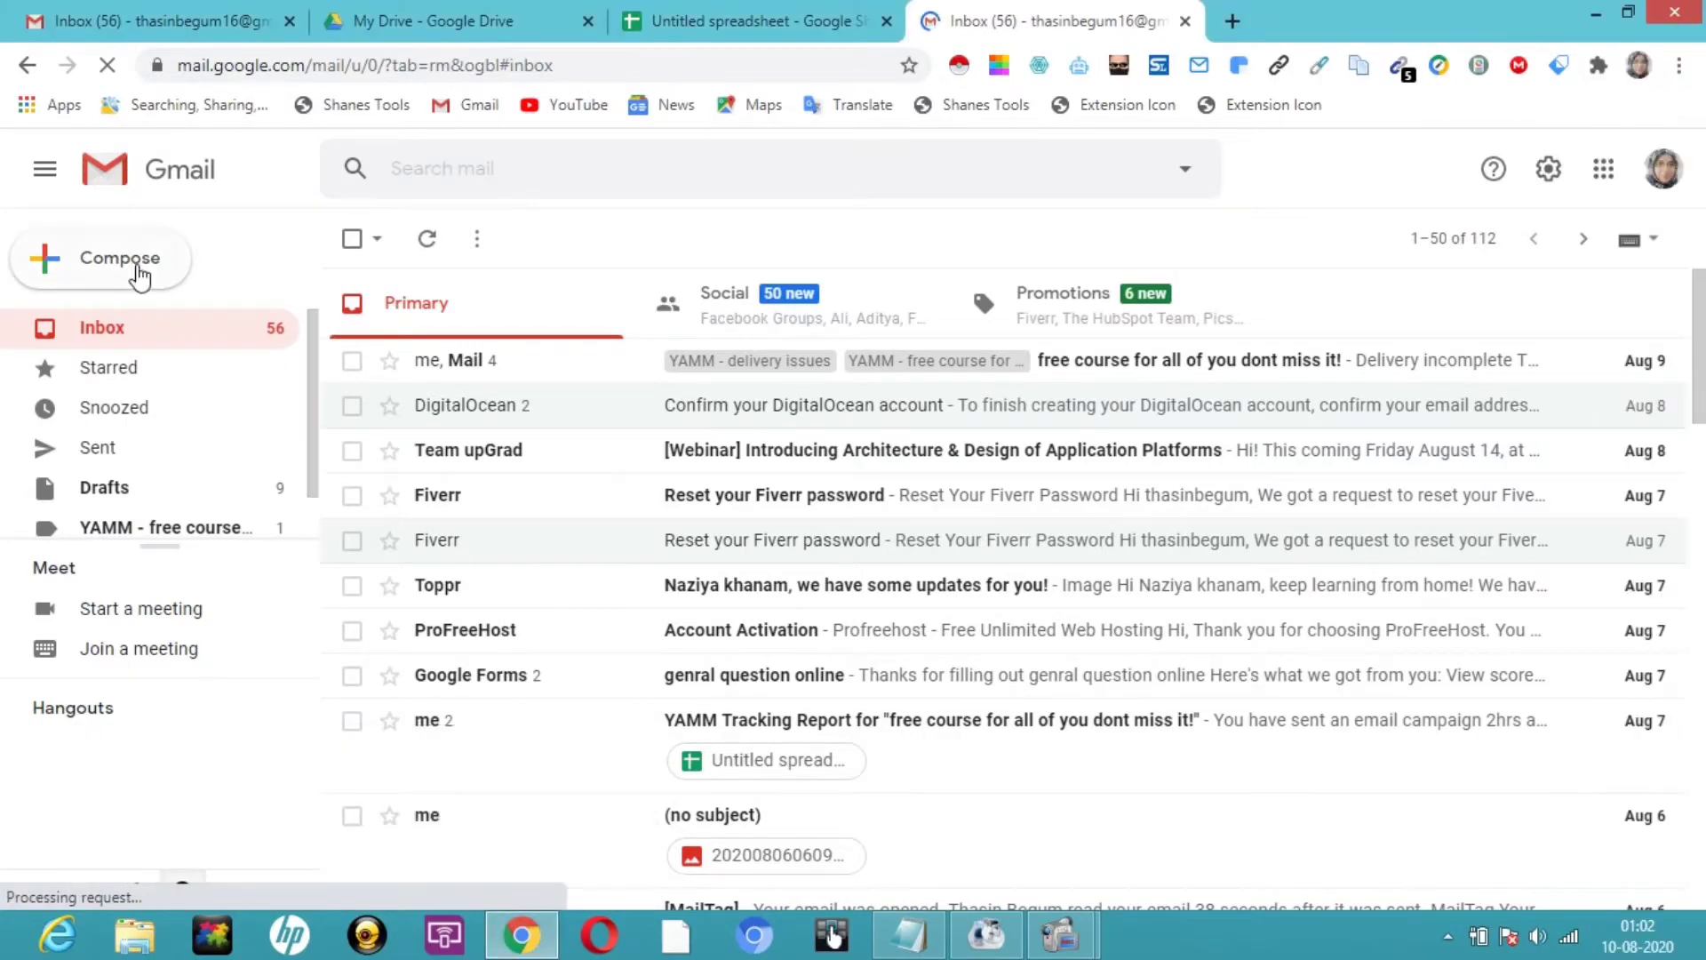
# Compose a new email containing only the placeholder <<name>> in the body and close it so it is kept as a draft
pyautogui.click(139, 271)
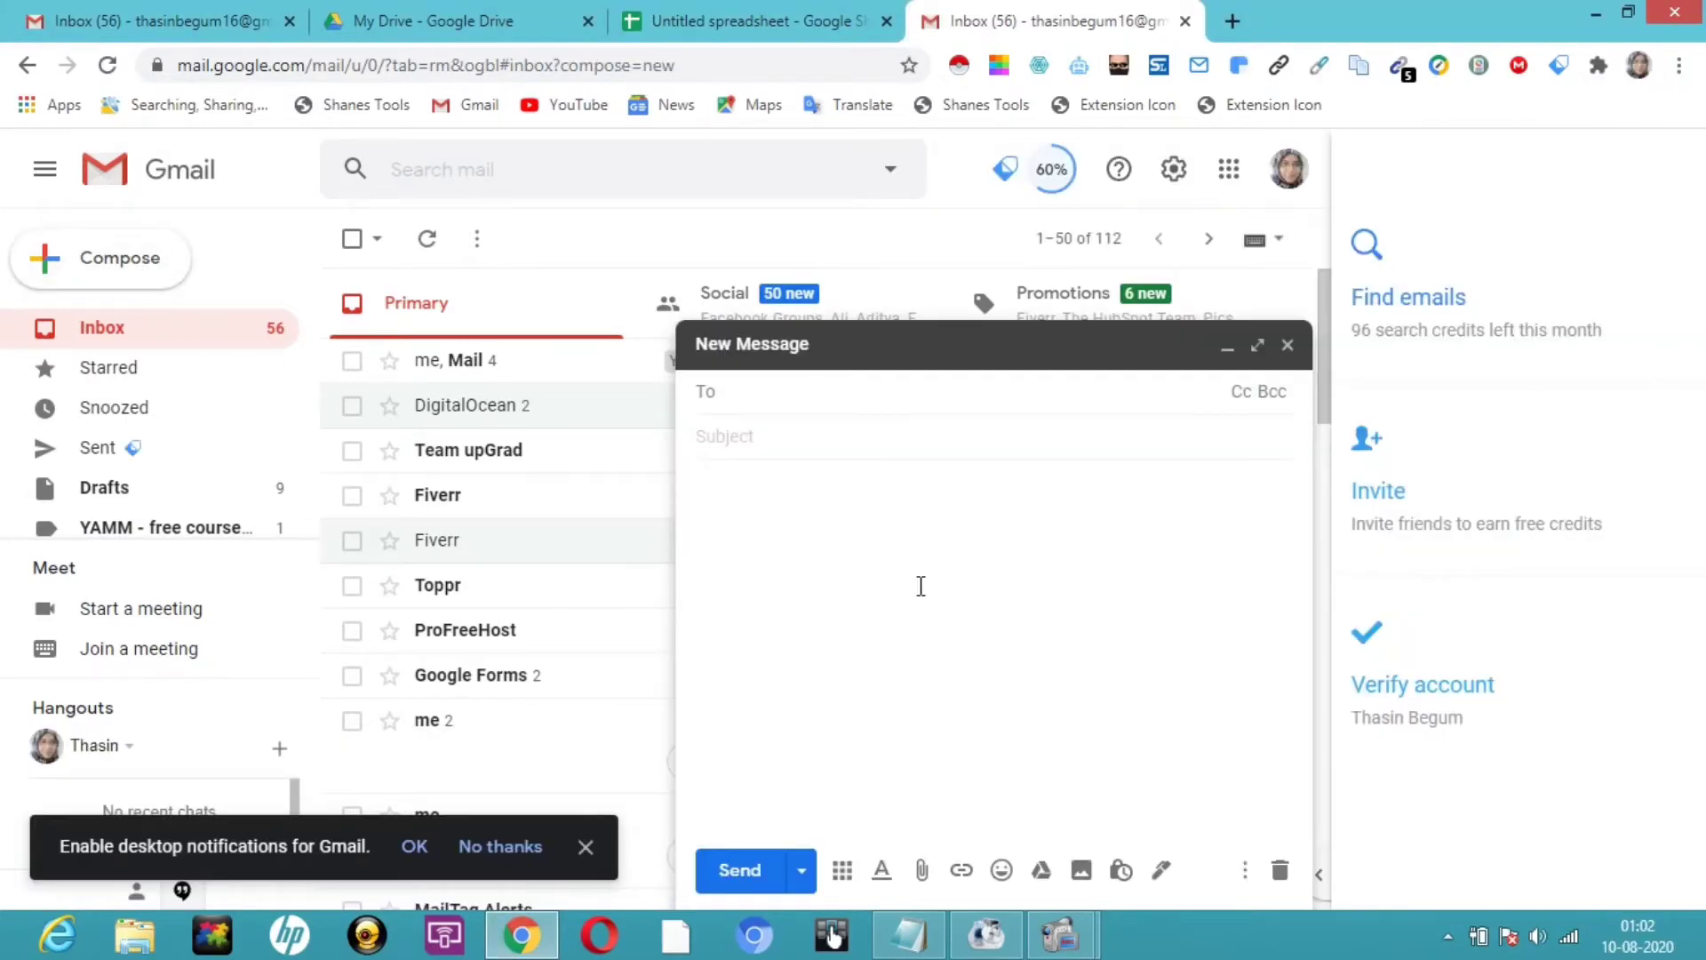
pyautogui.click(720, 393)
pyautogui.click(711, 437)
pyautogui.click(710, 491)
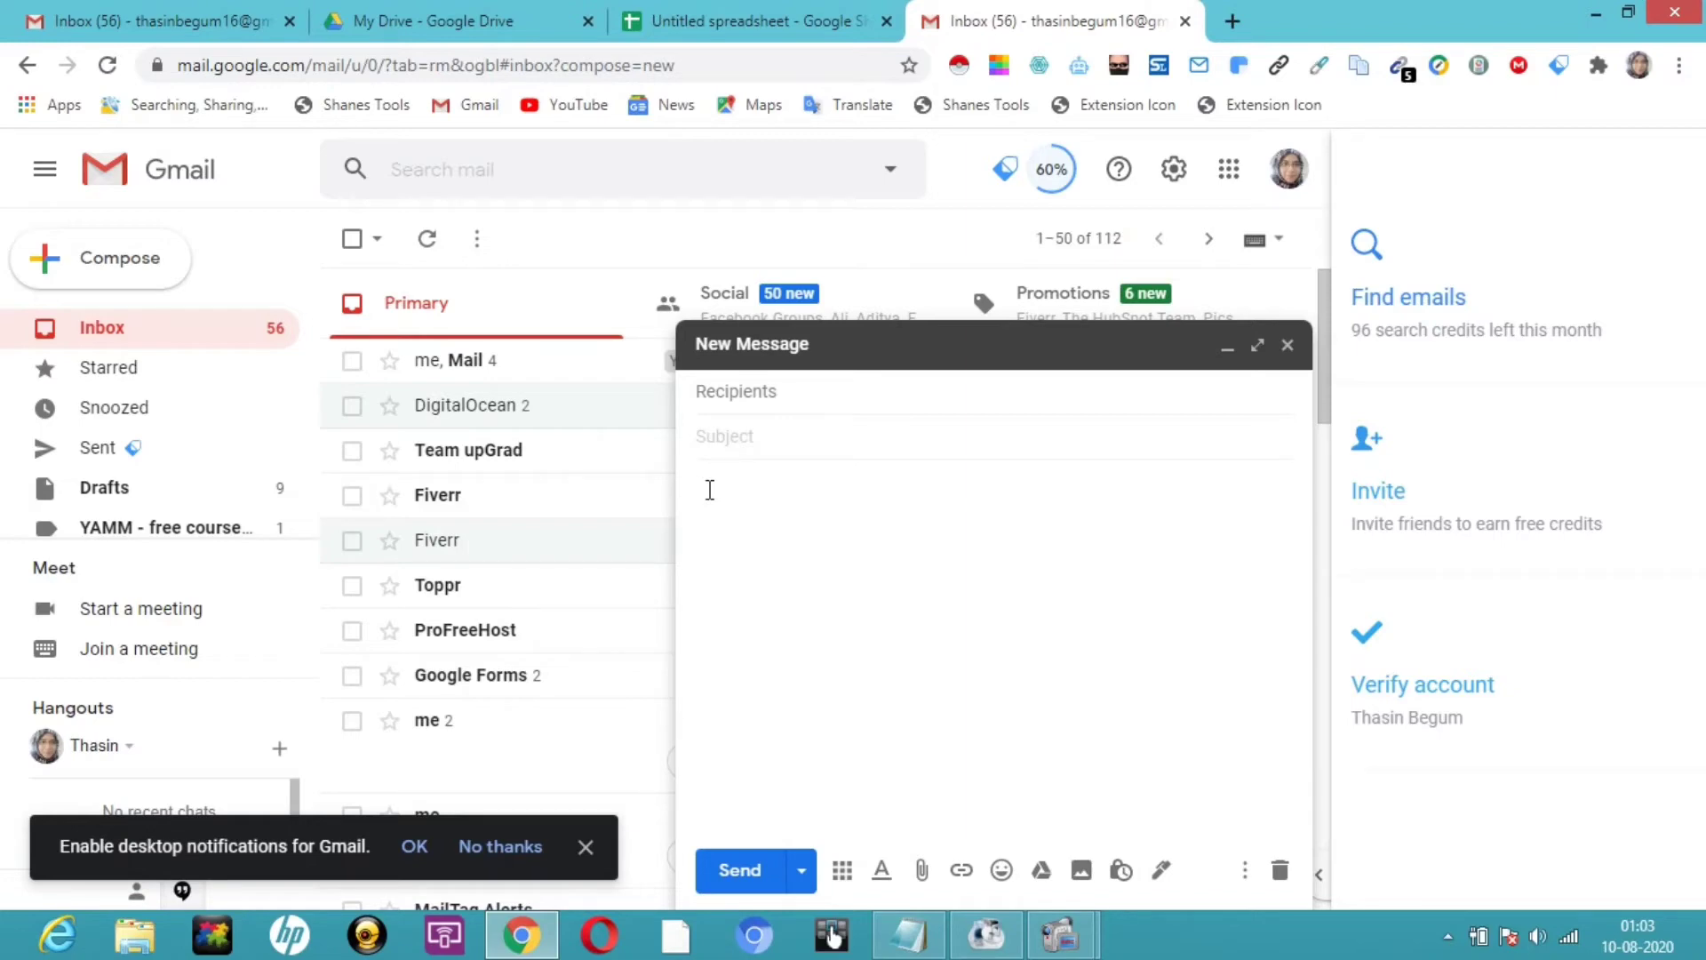
pyautogui.write('n')
pyautogui.press('BackSpace')
pyautogui.write('<<')
pyautogui.write('name')
pyautogui.write('>')
pyautogui.write('.')
pyautogui.write('>')
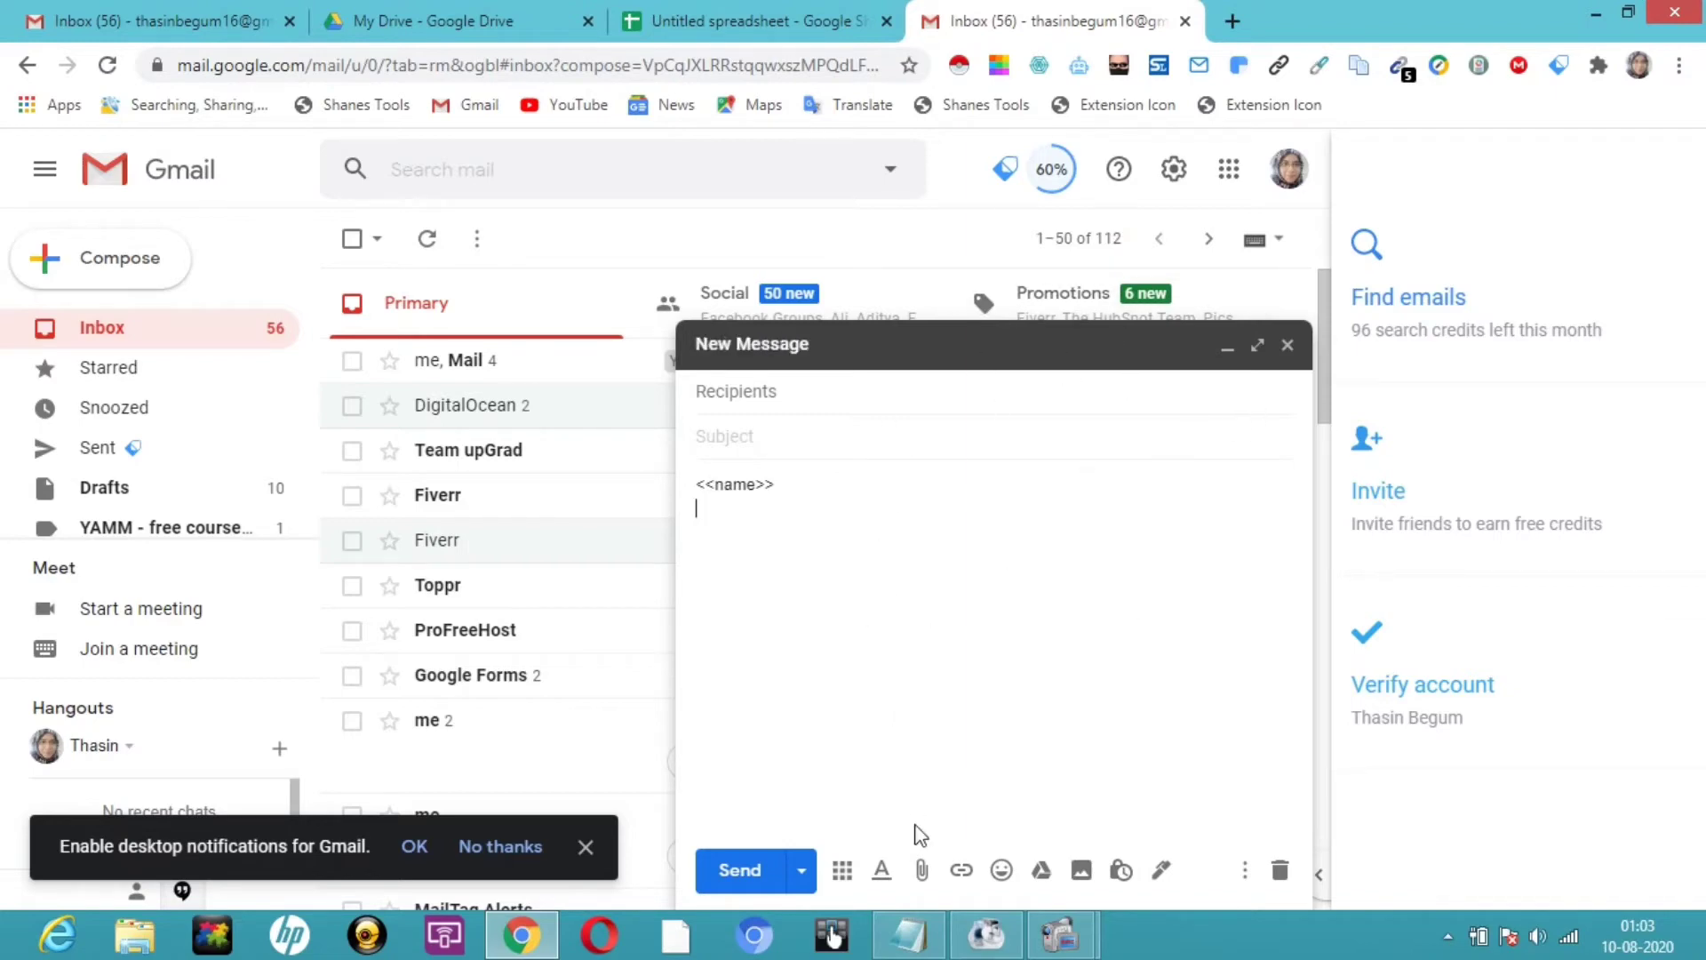
pyautogui.click(1288, 346)
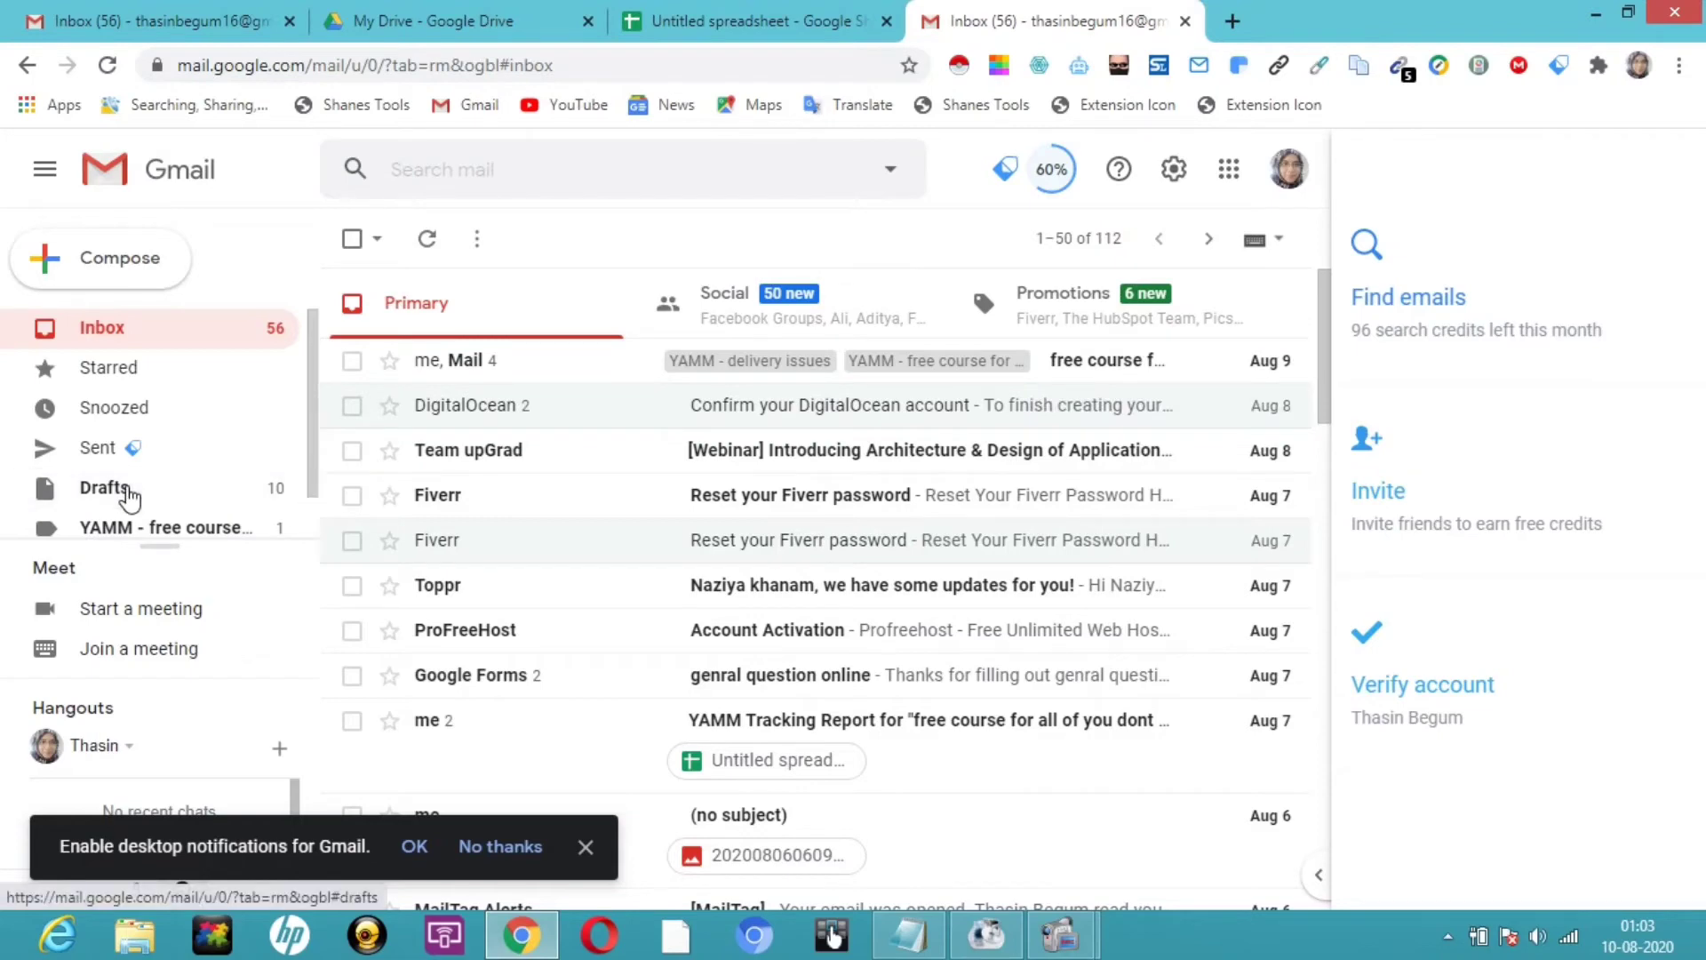
# Reopen the <<name>> draft from the drafts list, give it the subject "hello all," and close it
pyautogui.click(129, 496)
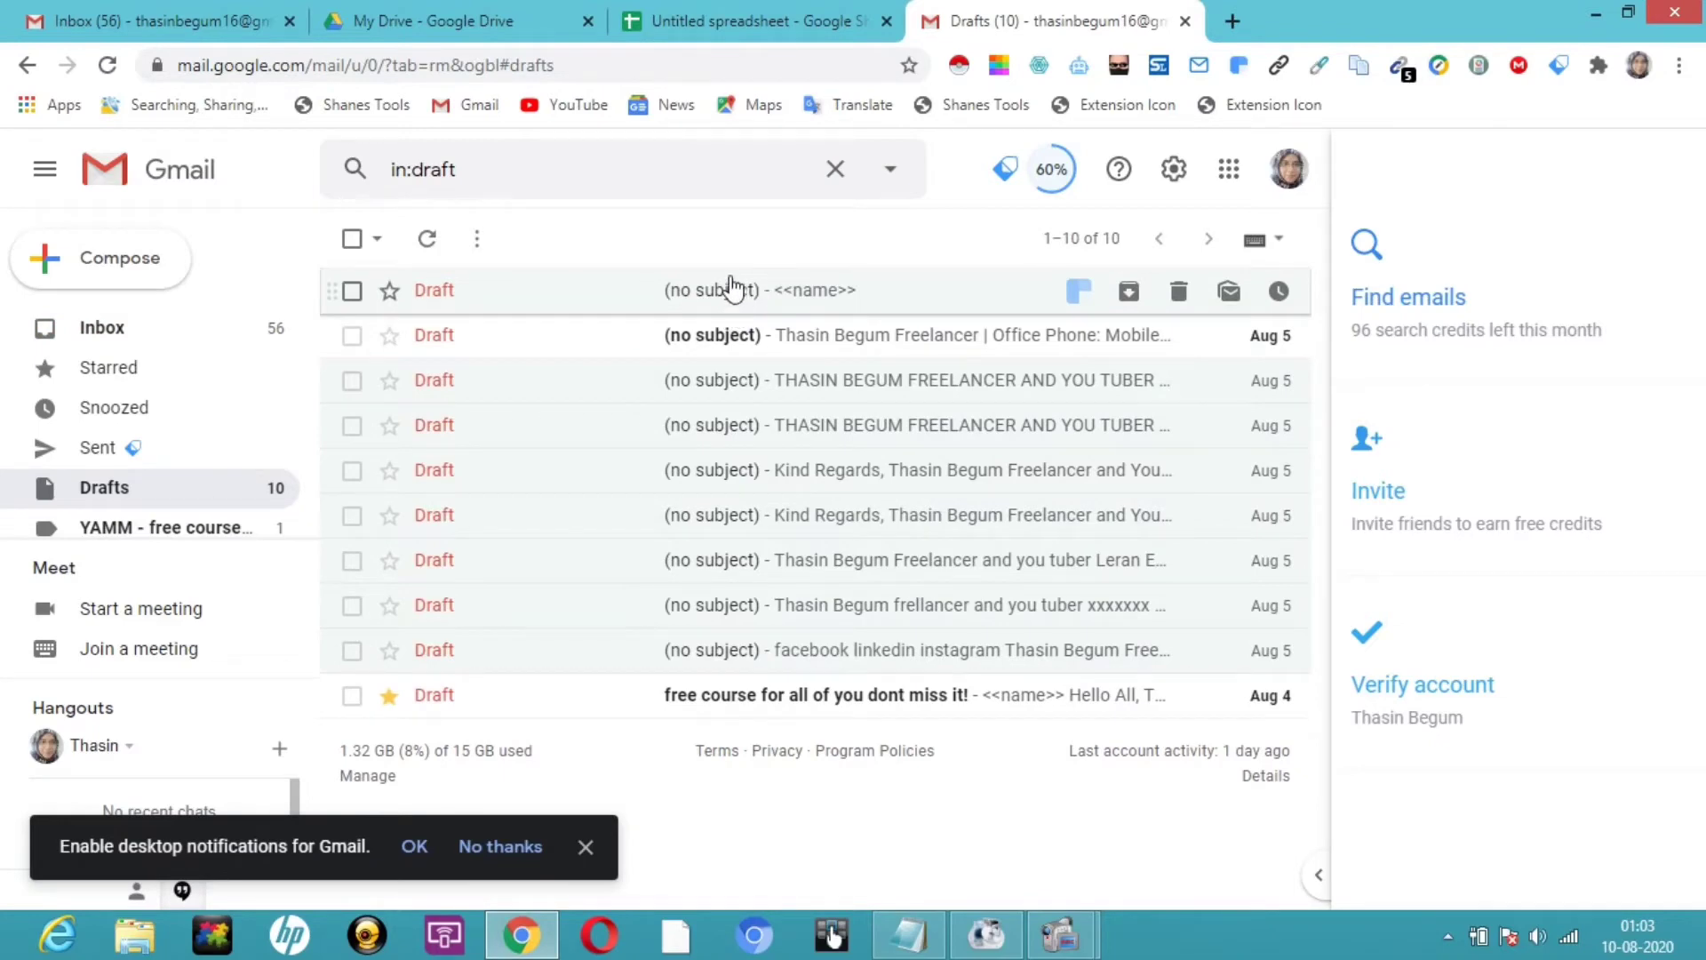
pyautogui.click(730, 288)
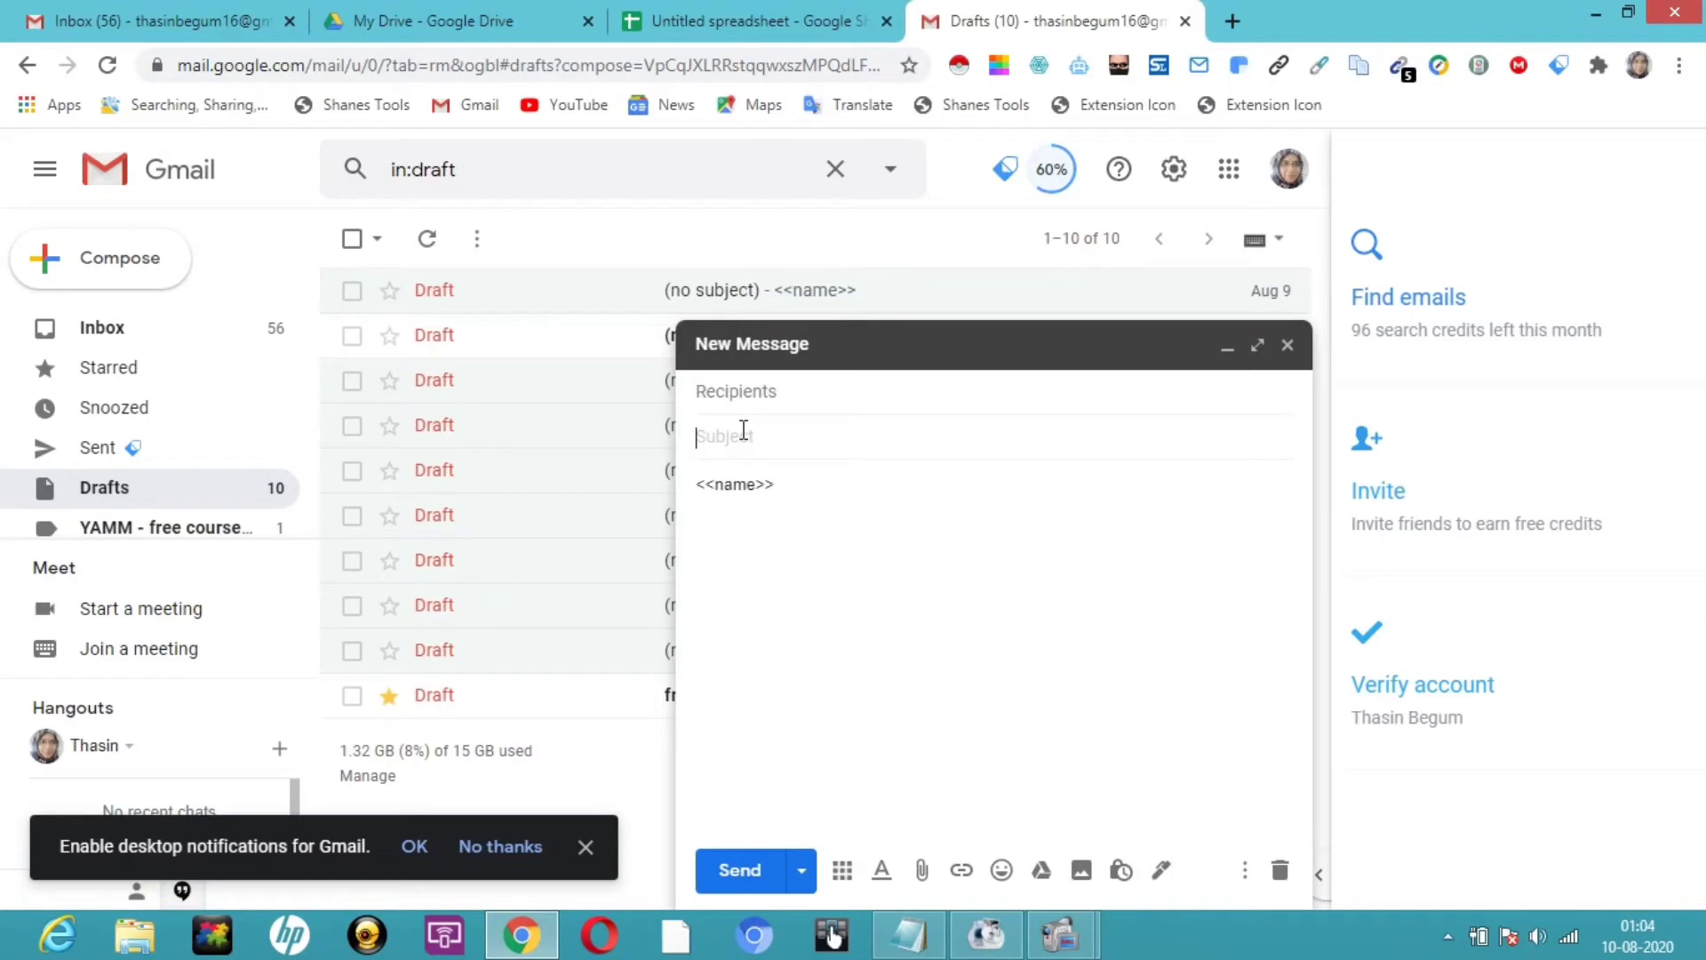
pyautogui.write('hello all,')
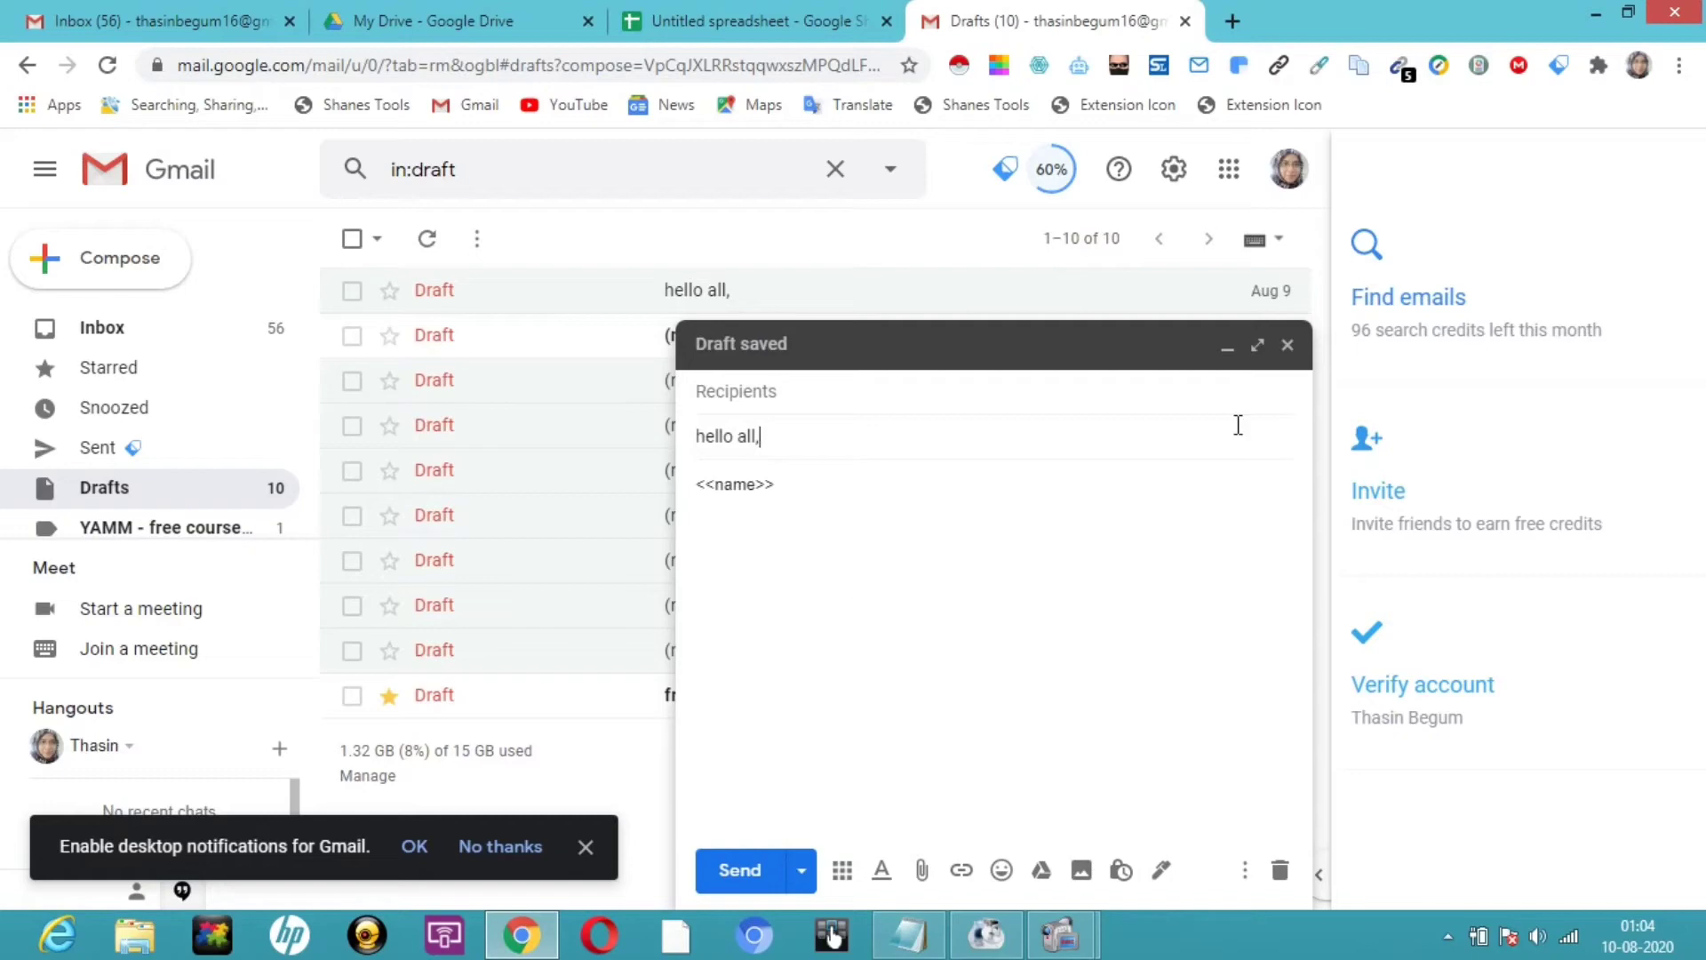
pyautogui.click(1287, 346)
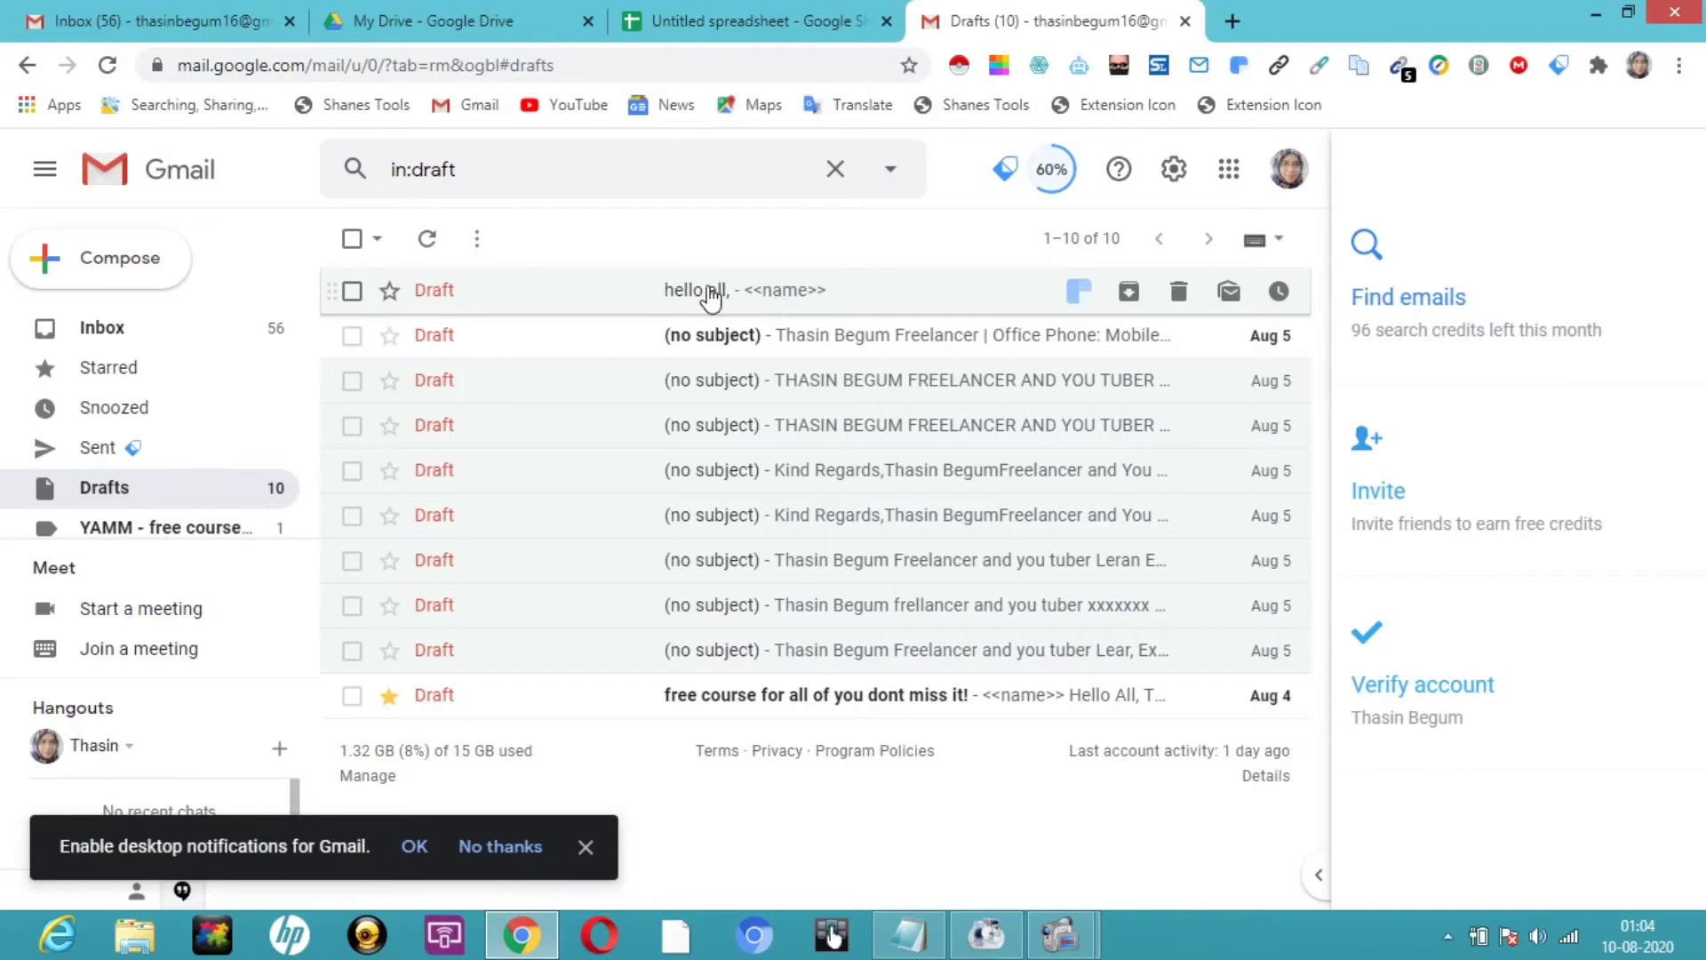
# Switch to the recipient spreadsheet, enter "welcome" in A2 and fill it down through A17 beside every email address
pyautogui.click(755, 32)
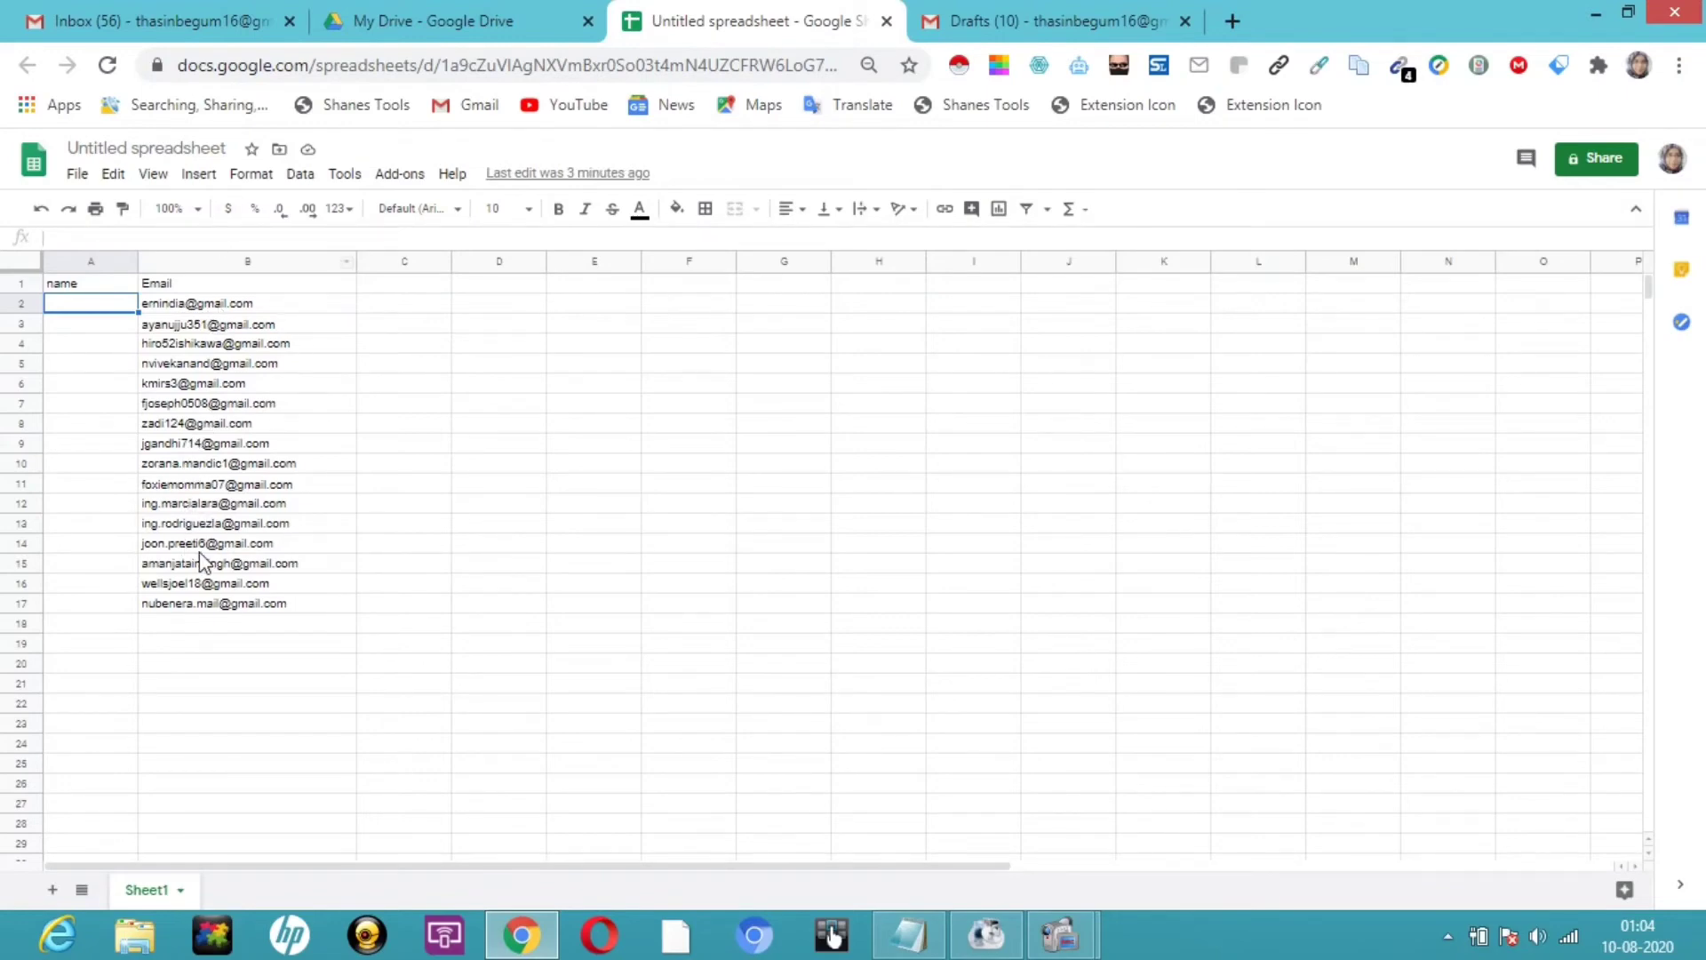
pyautogui.doubleClick(78, 304)
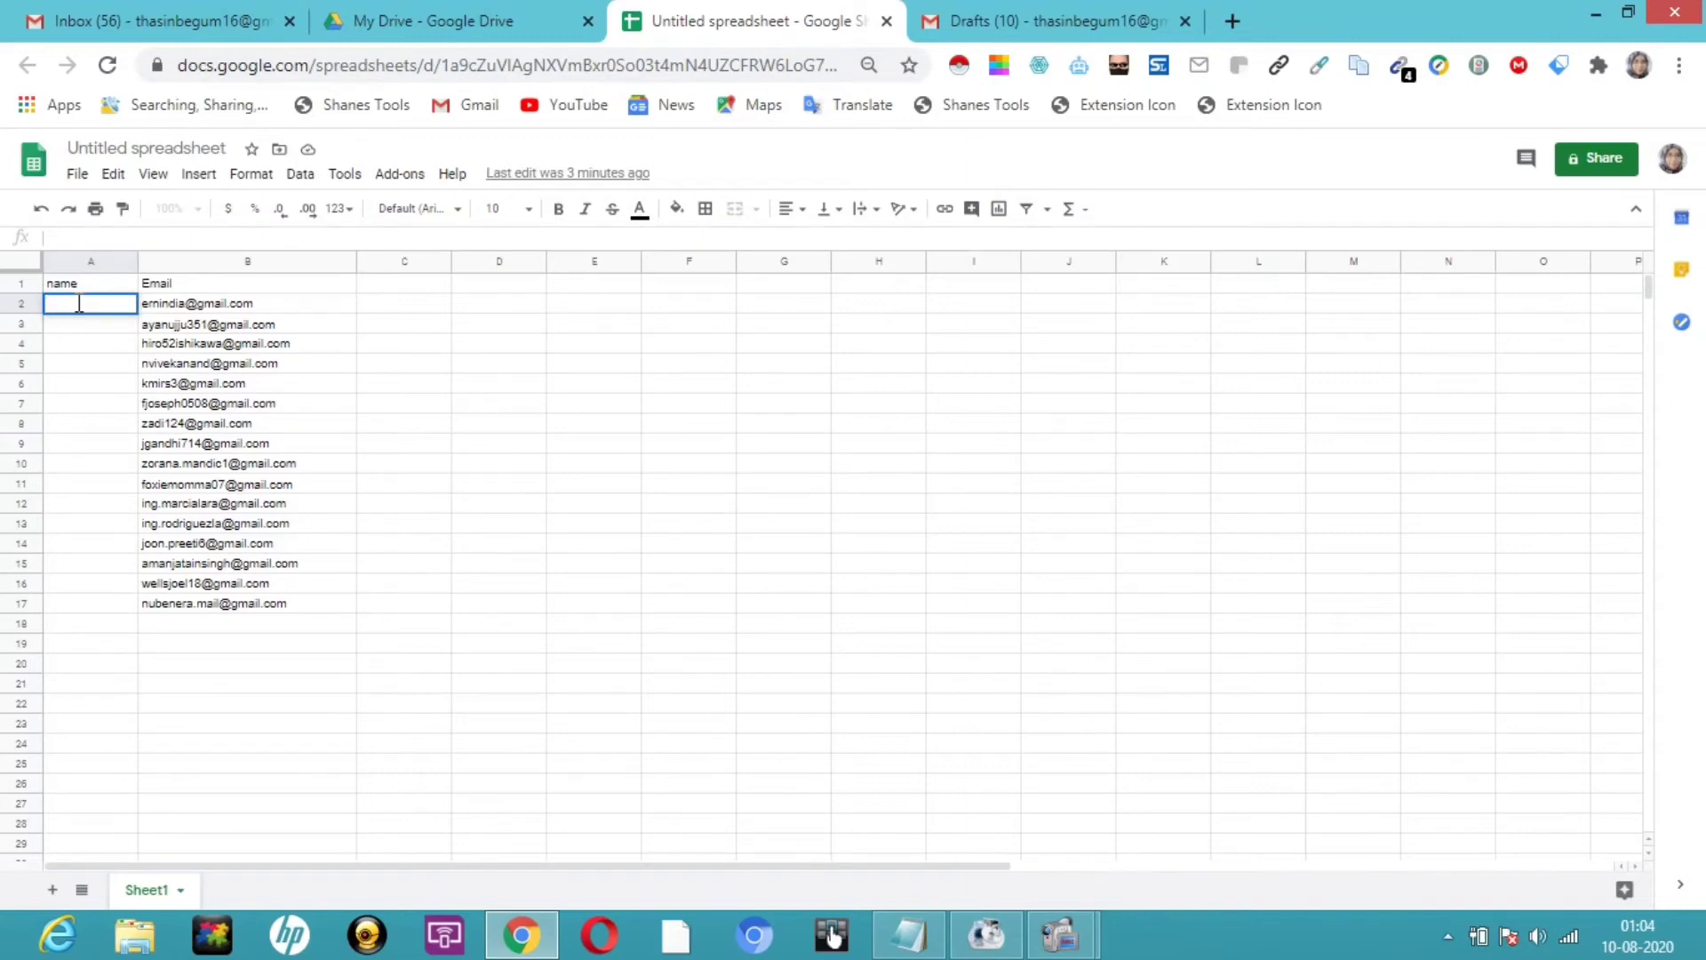
pyautogui.write('welcome')
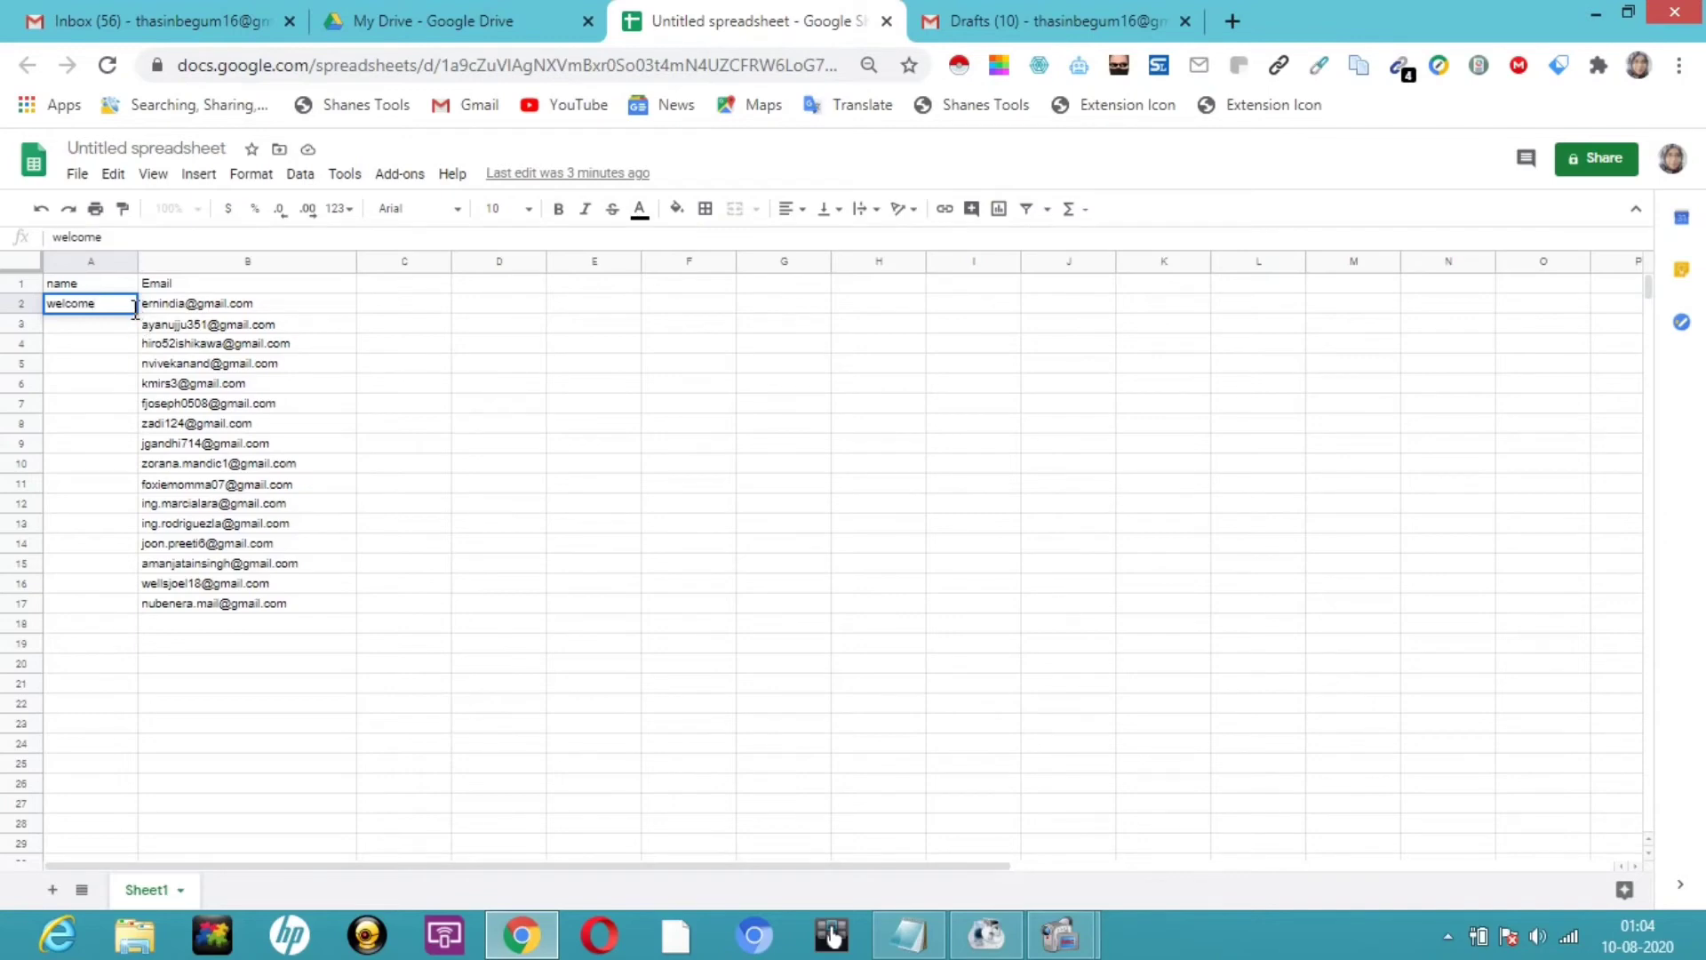
pyautogui.moveTo(135, 307); pyautogui.dragTo(137, 601)
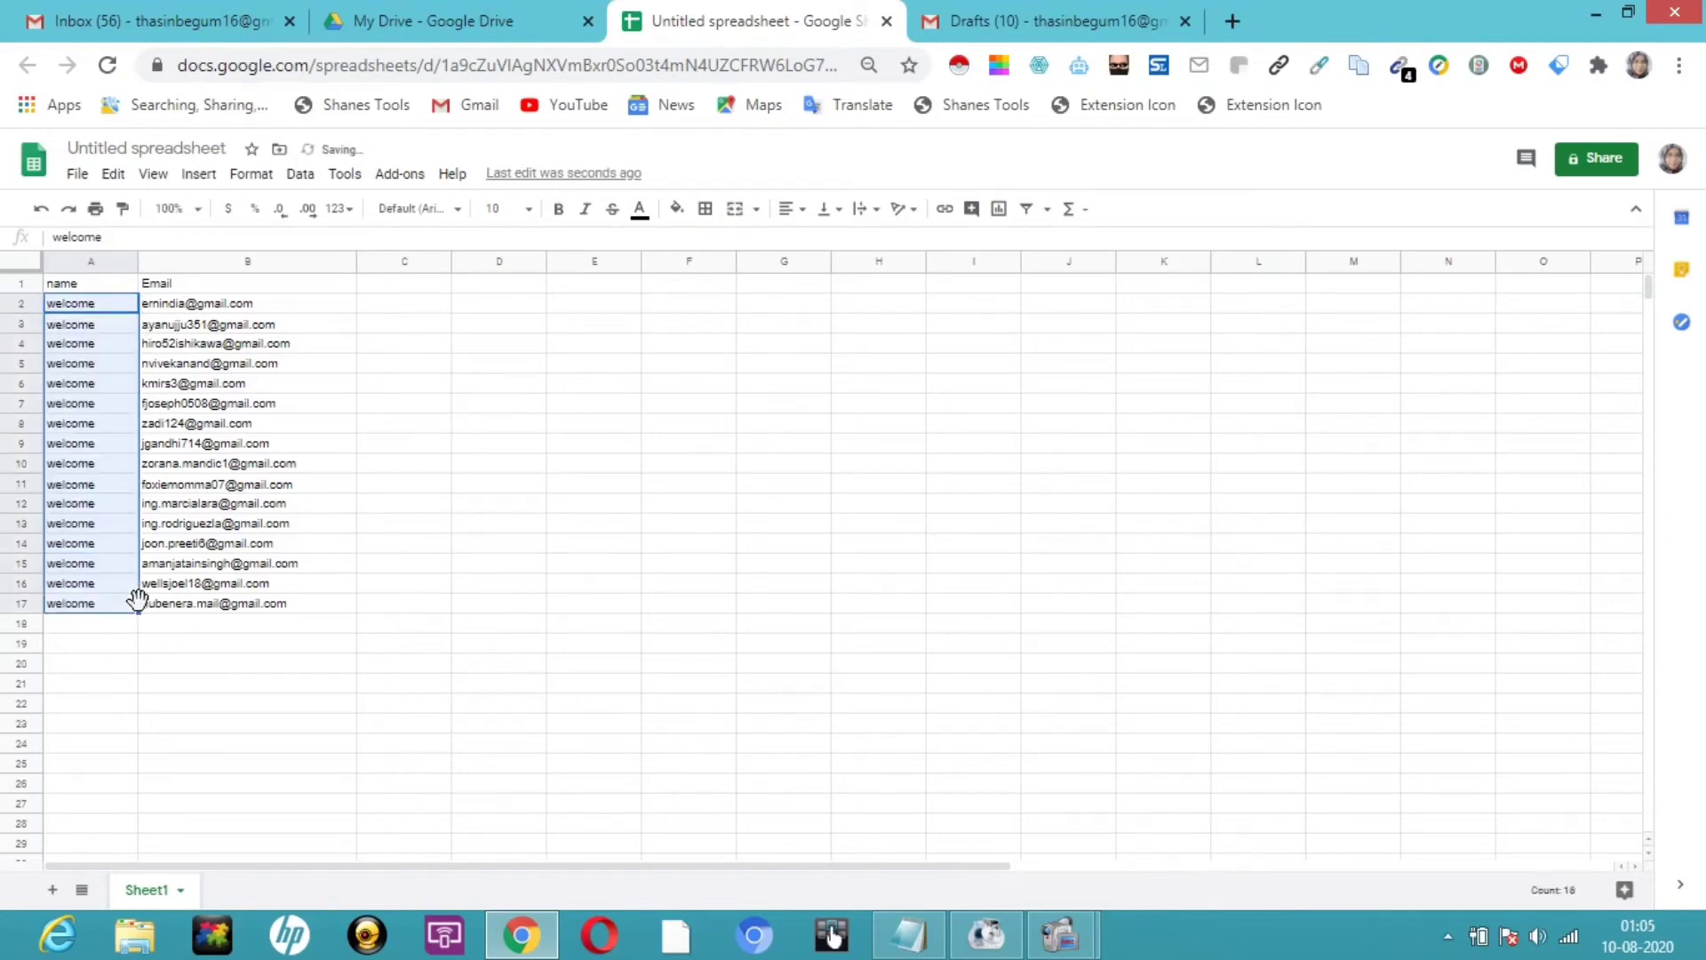
pyautogui.click(147, 704)
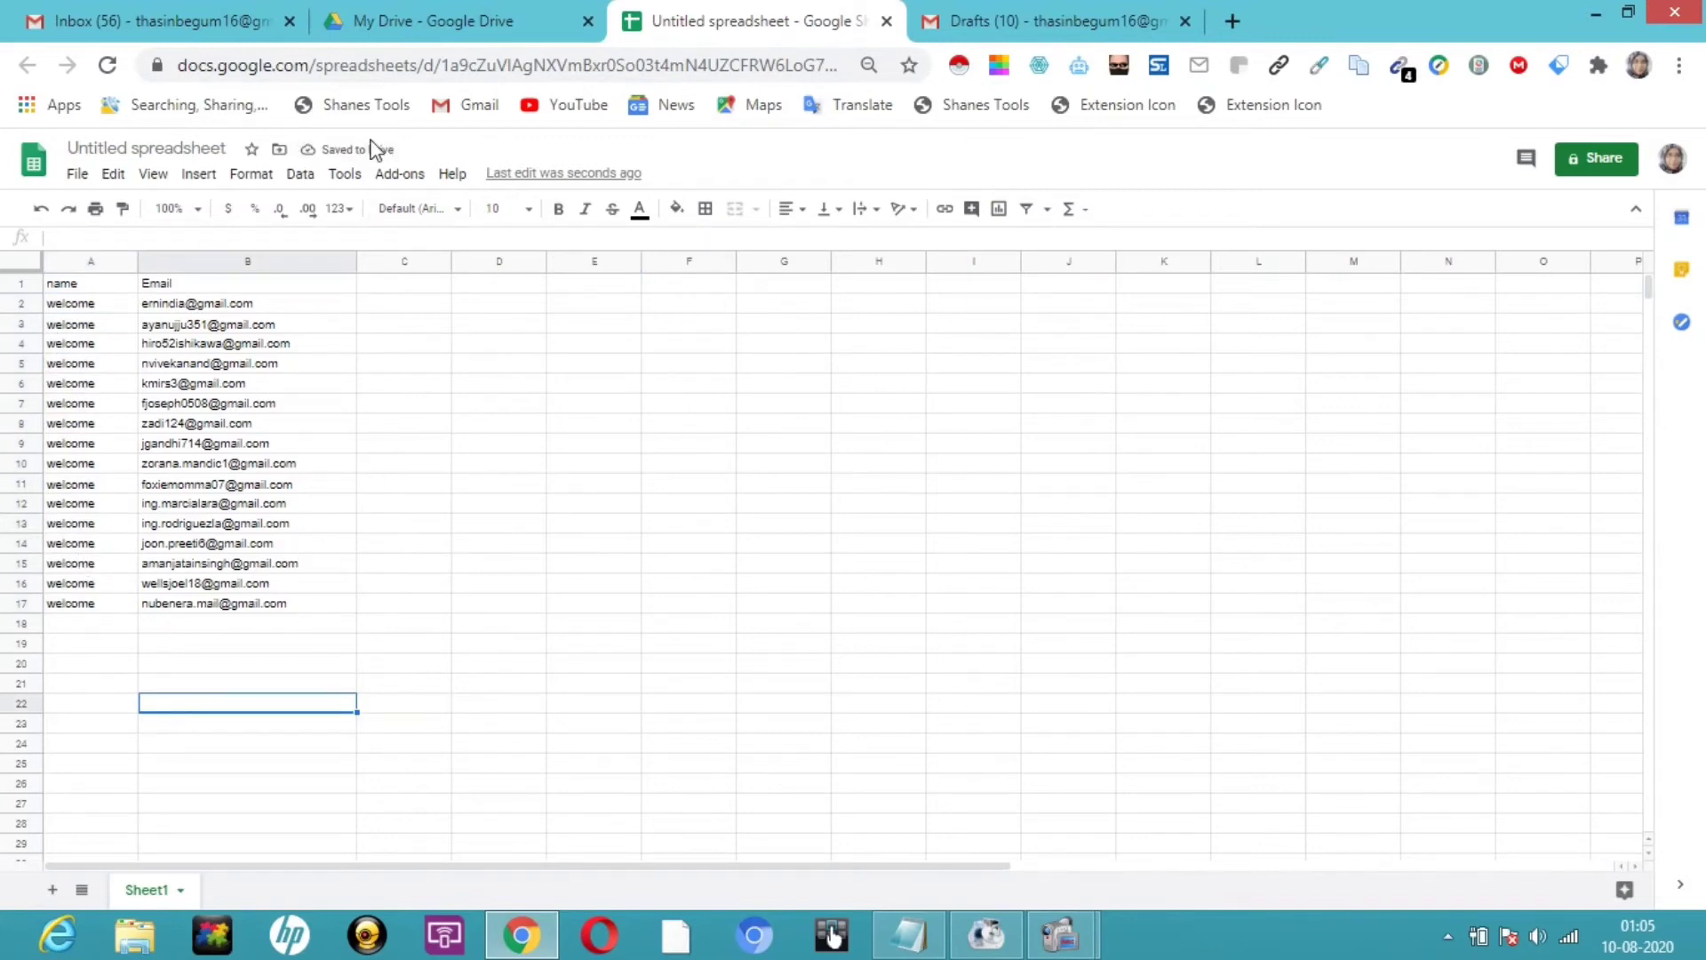
# Look up Yet Another Mail Merge in the G Suite Marketplace for Sheets, then close the marketplace
pyautogui.click(400, 175)
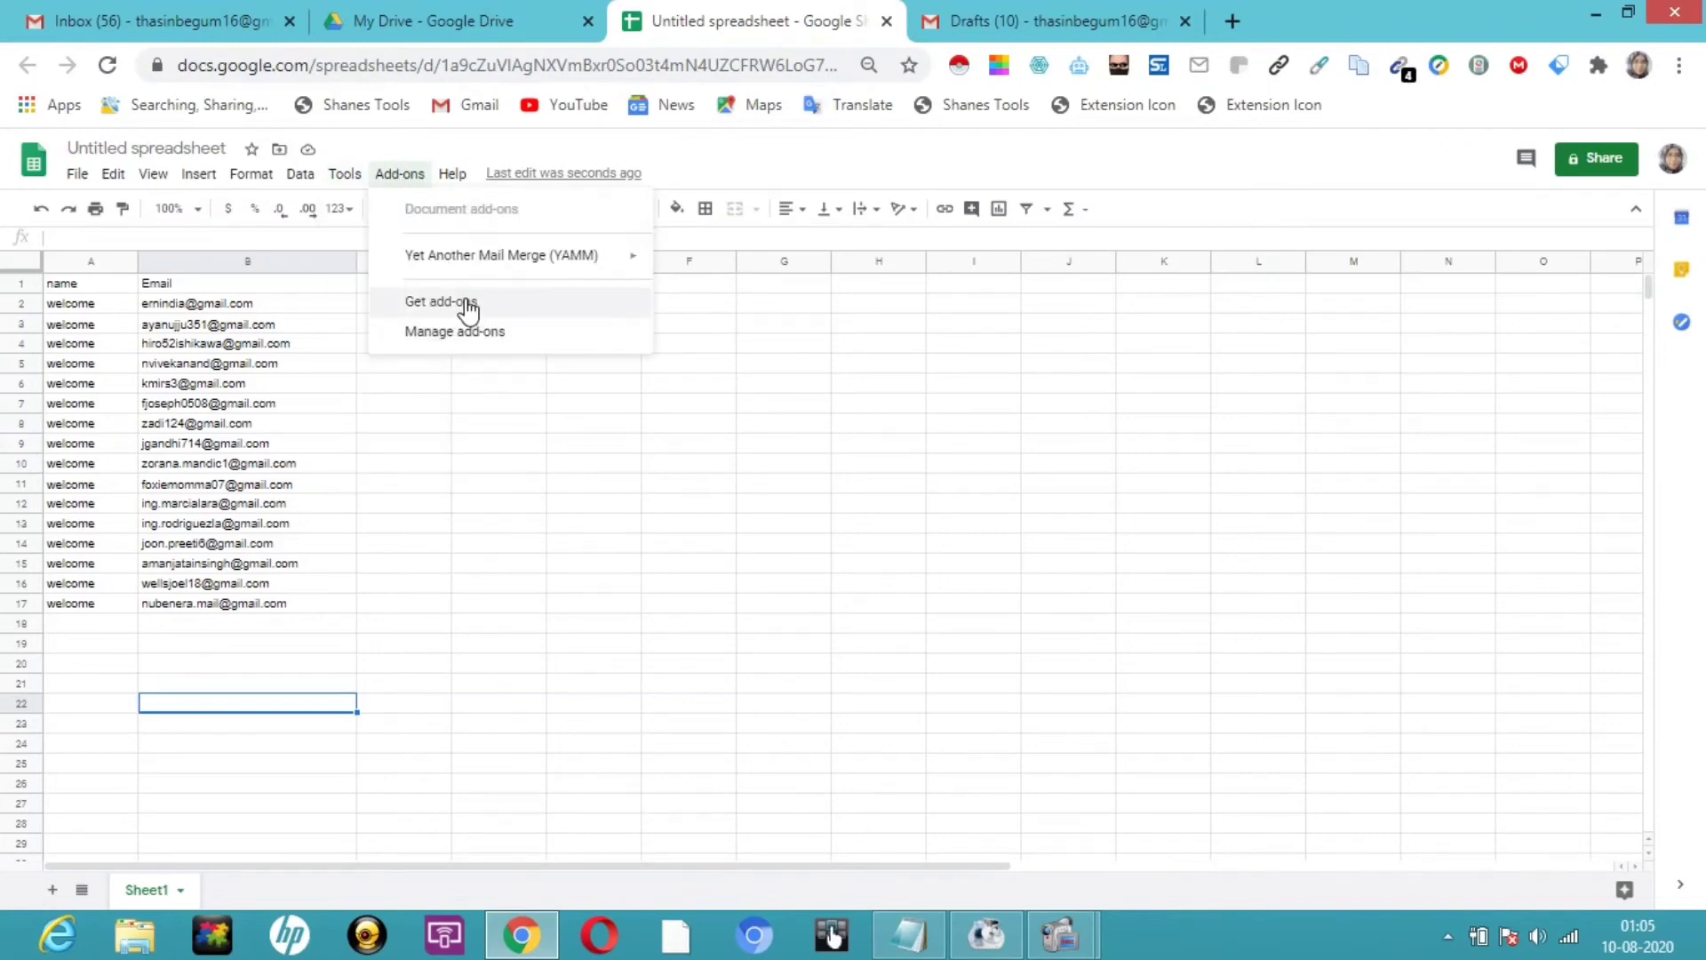
pyautogui.click(468, 307)
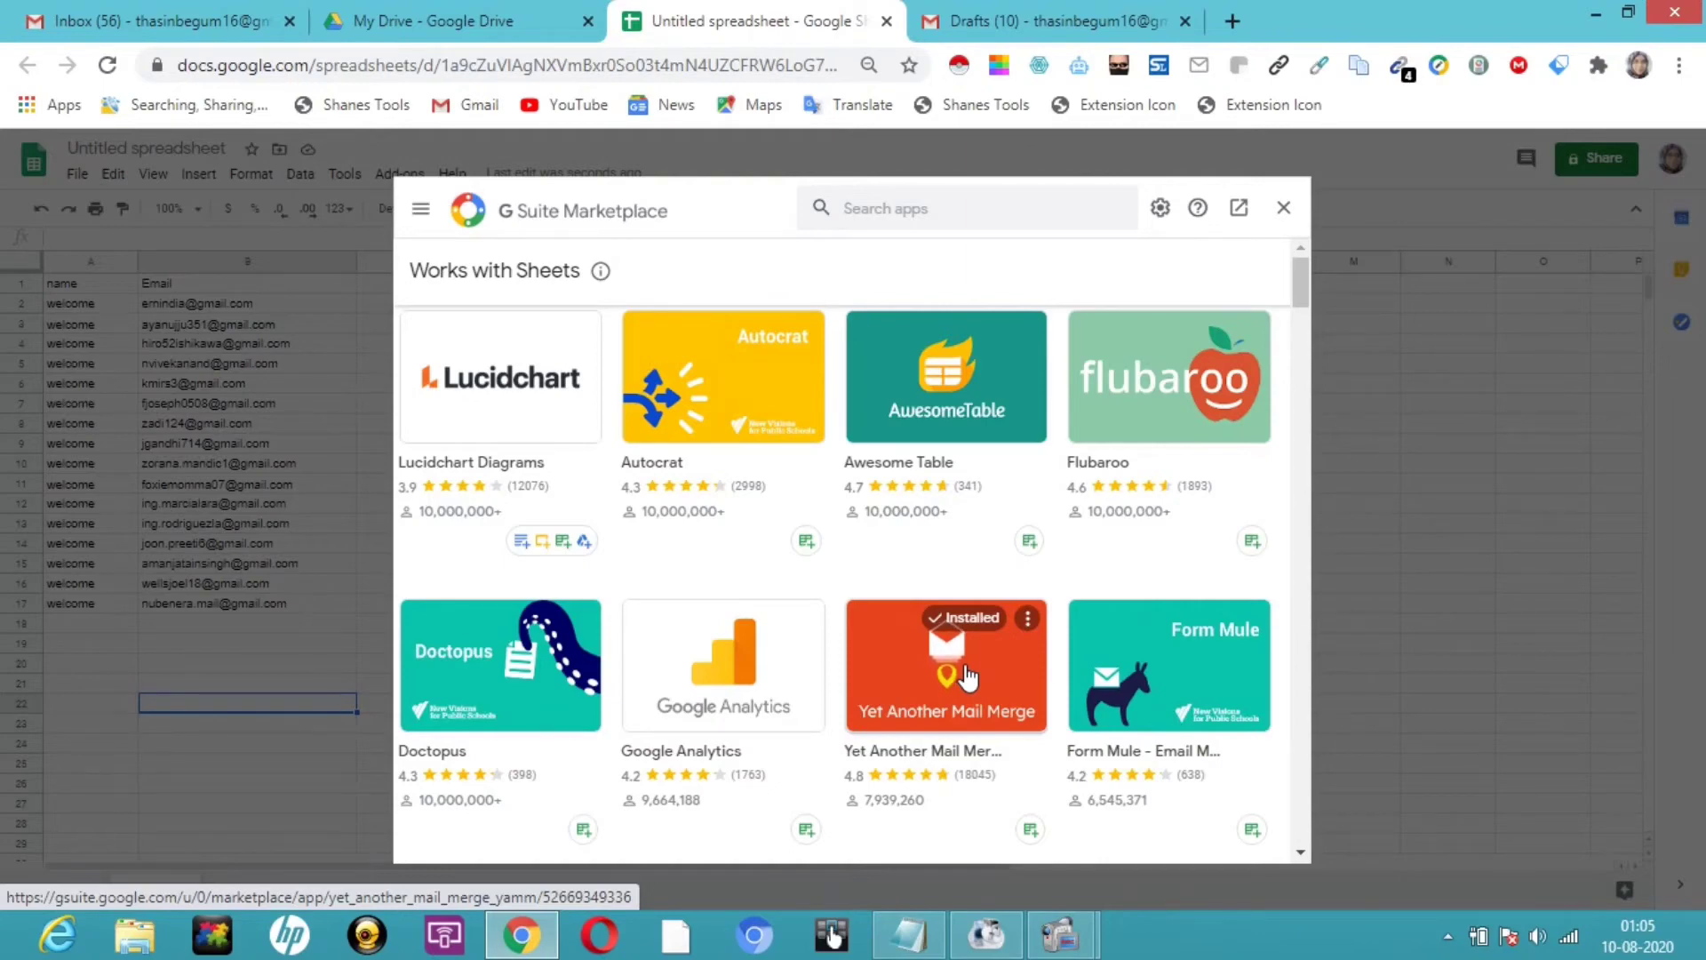
pyautogui.click(1284, 208)
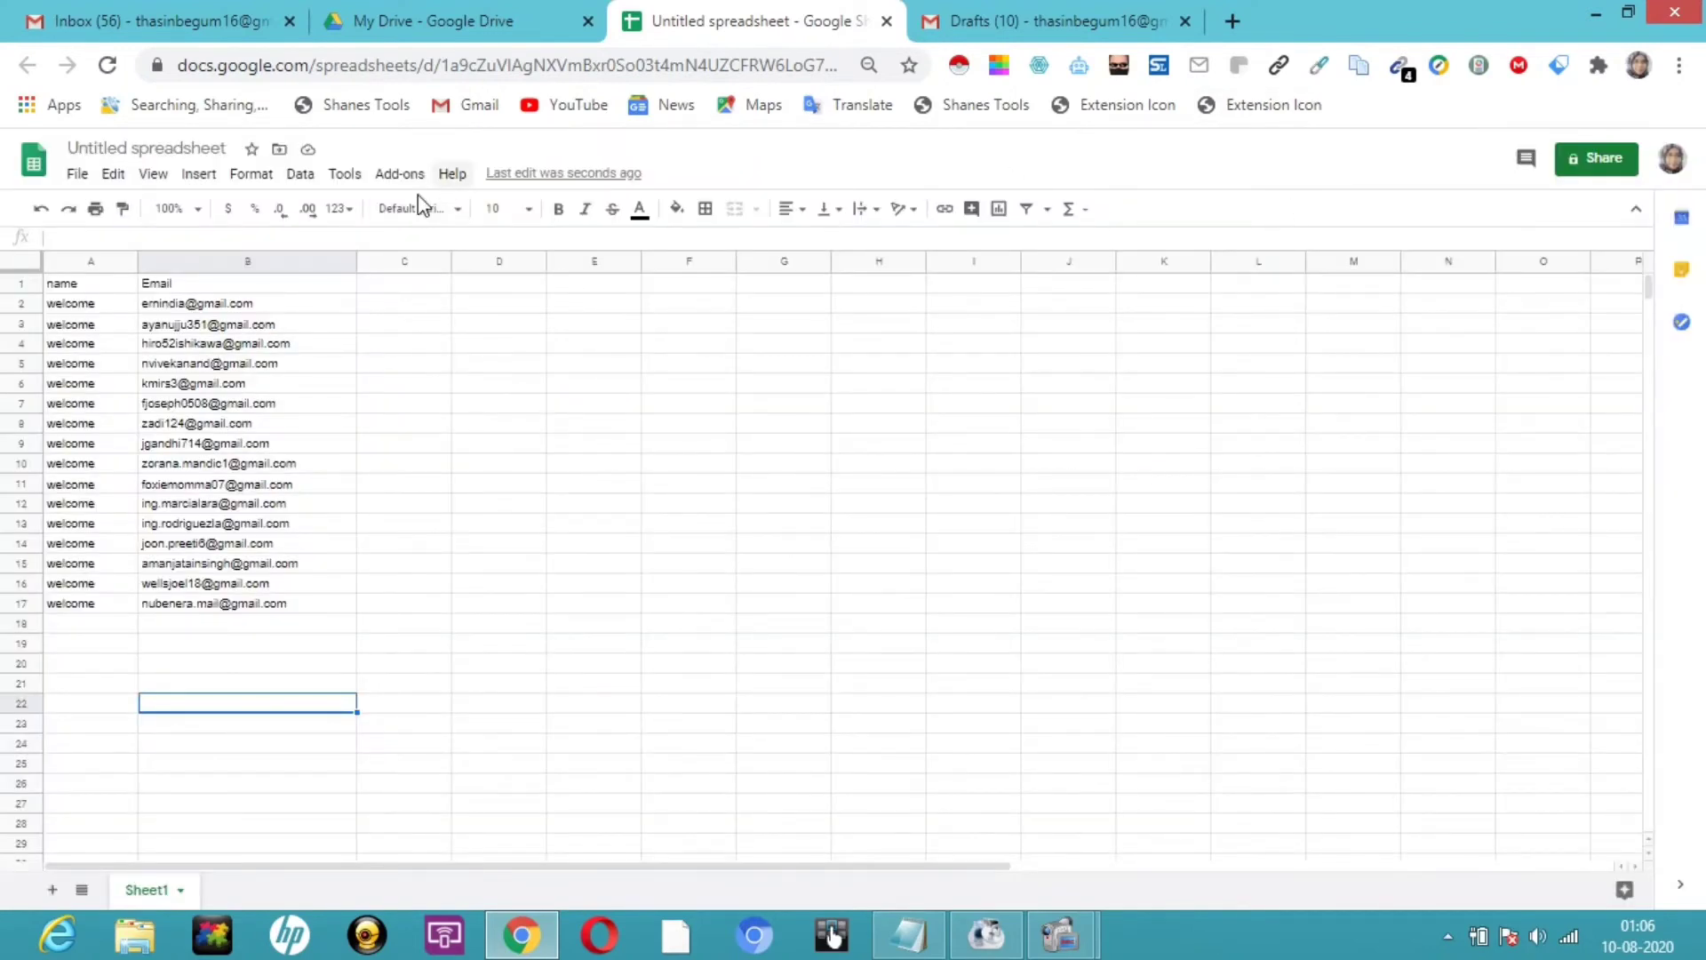
# Start a Yet Another Mail Merge with the draft "free course for all of you dont miss it!" as template and send the 20 emails
pyautogui.click(402, 174)
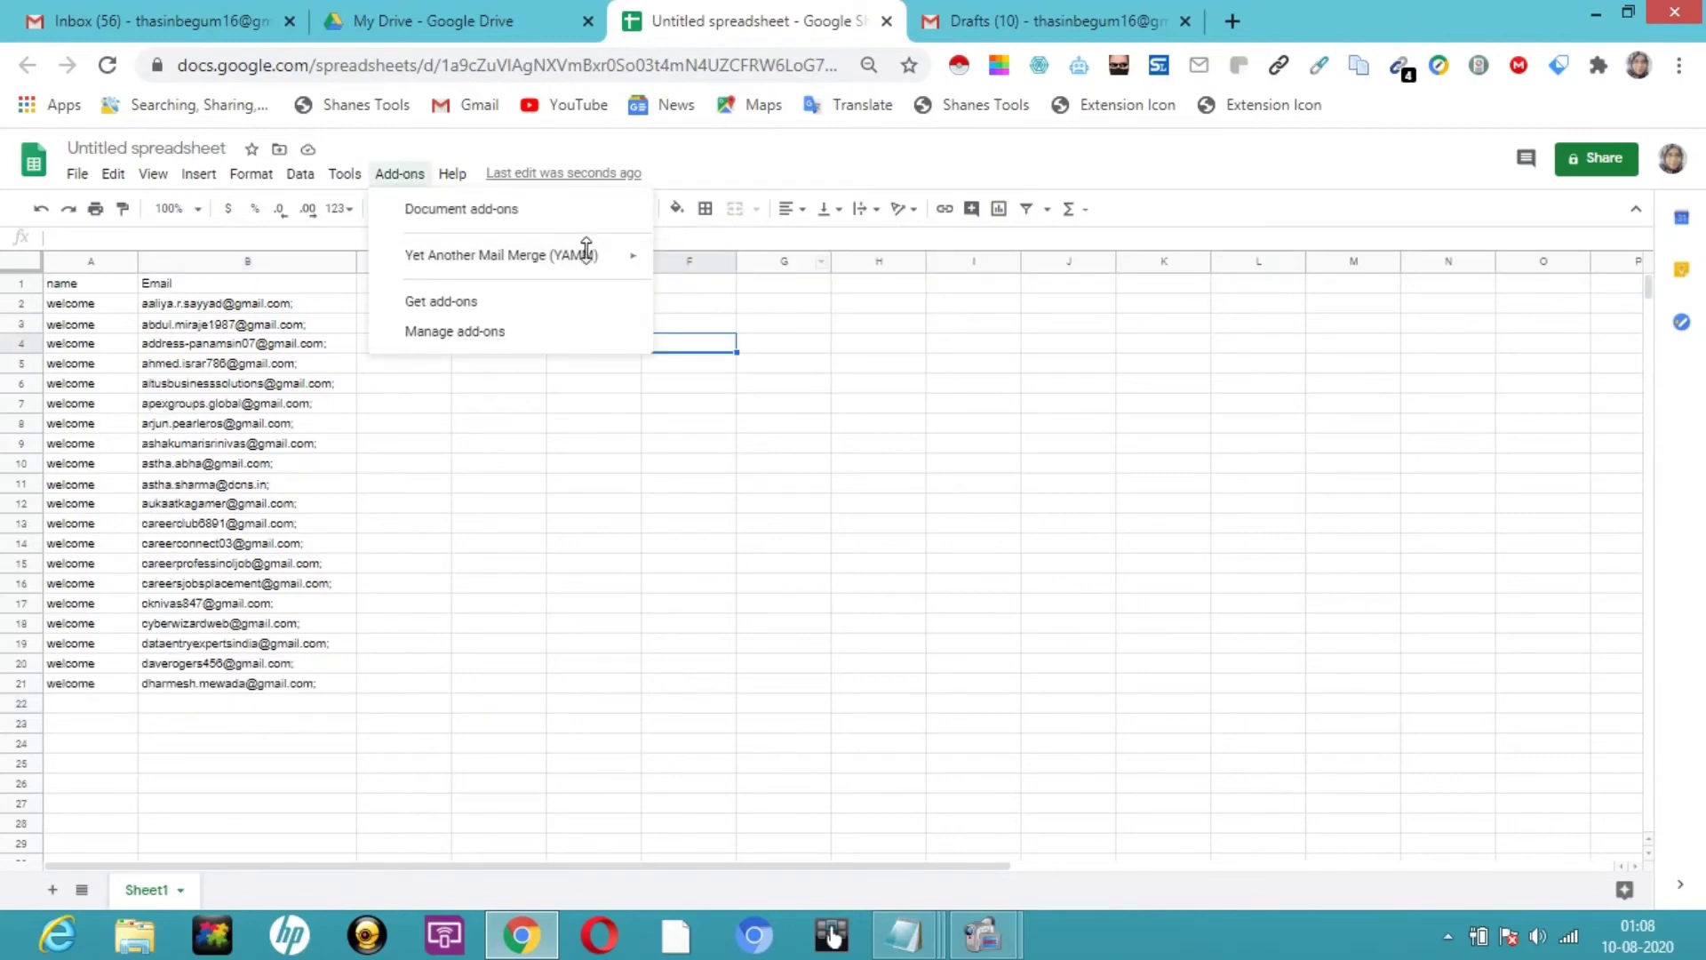
pyautogui.moveTo(632, 267)
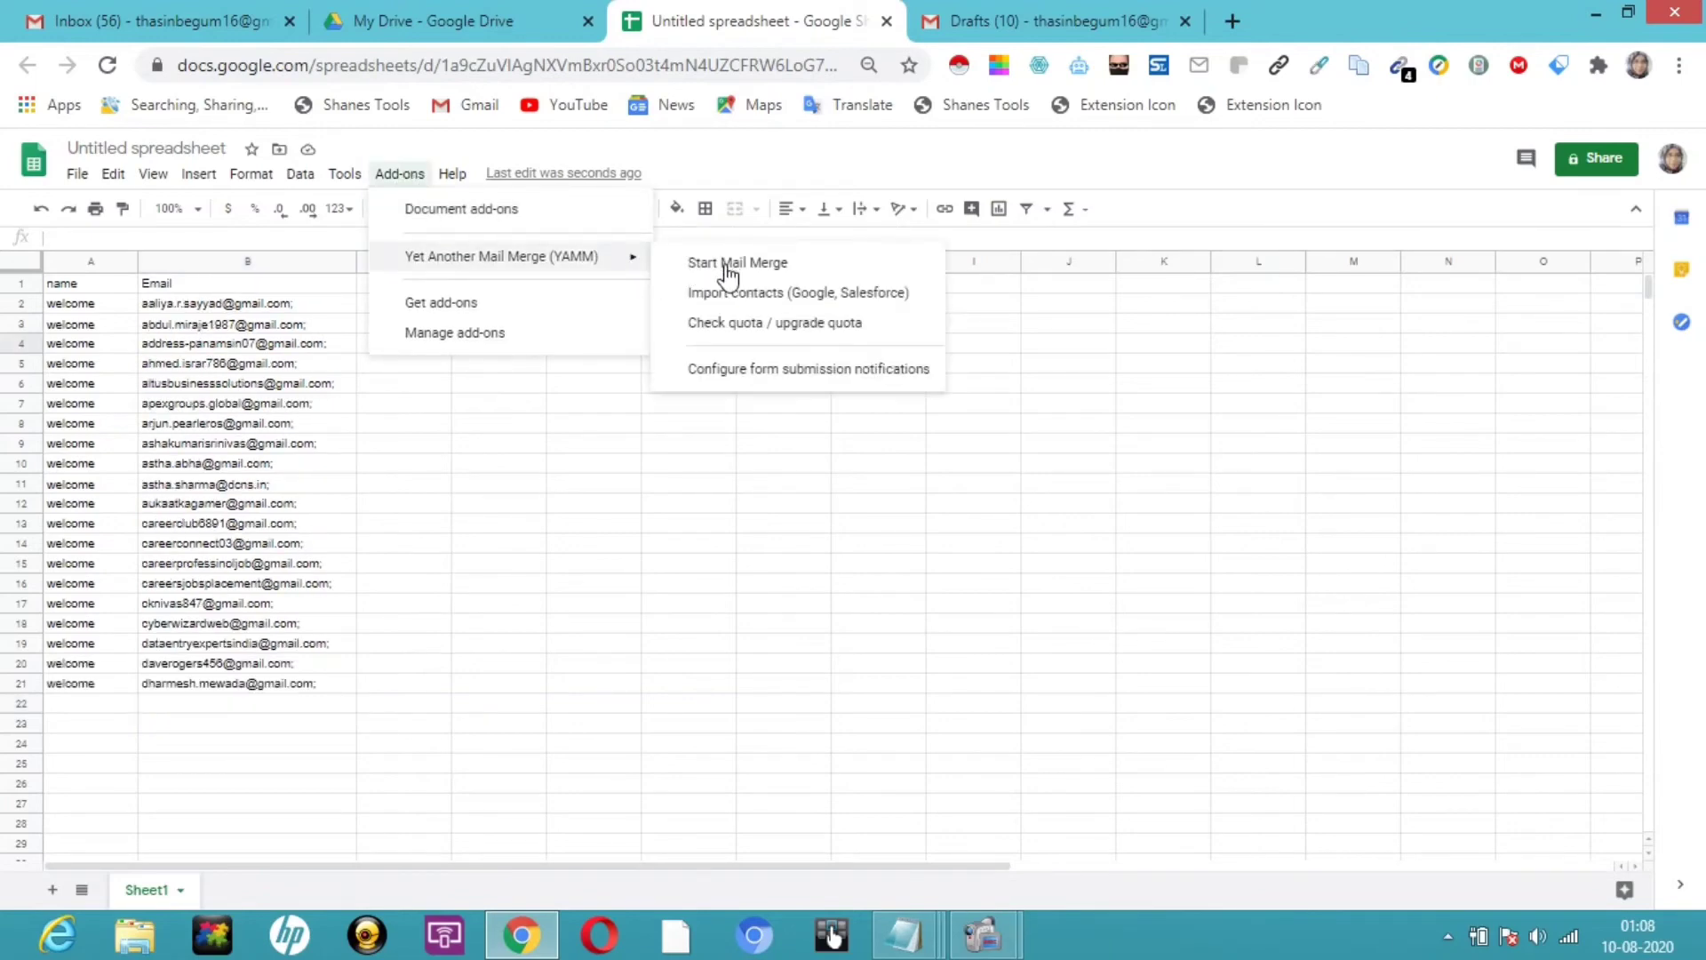
pyautogui.click(729, 266)
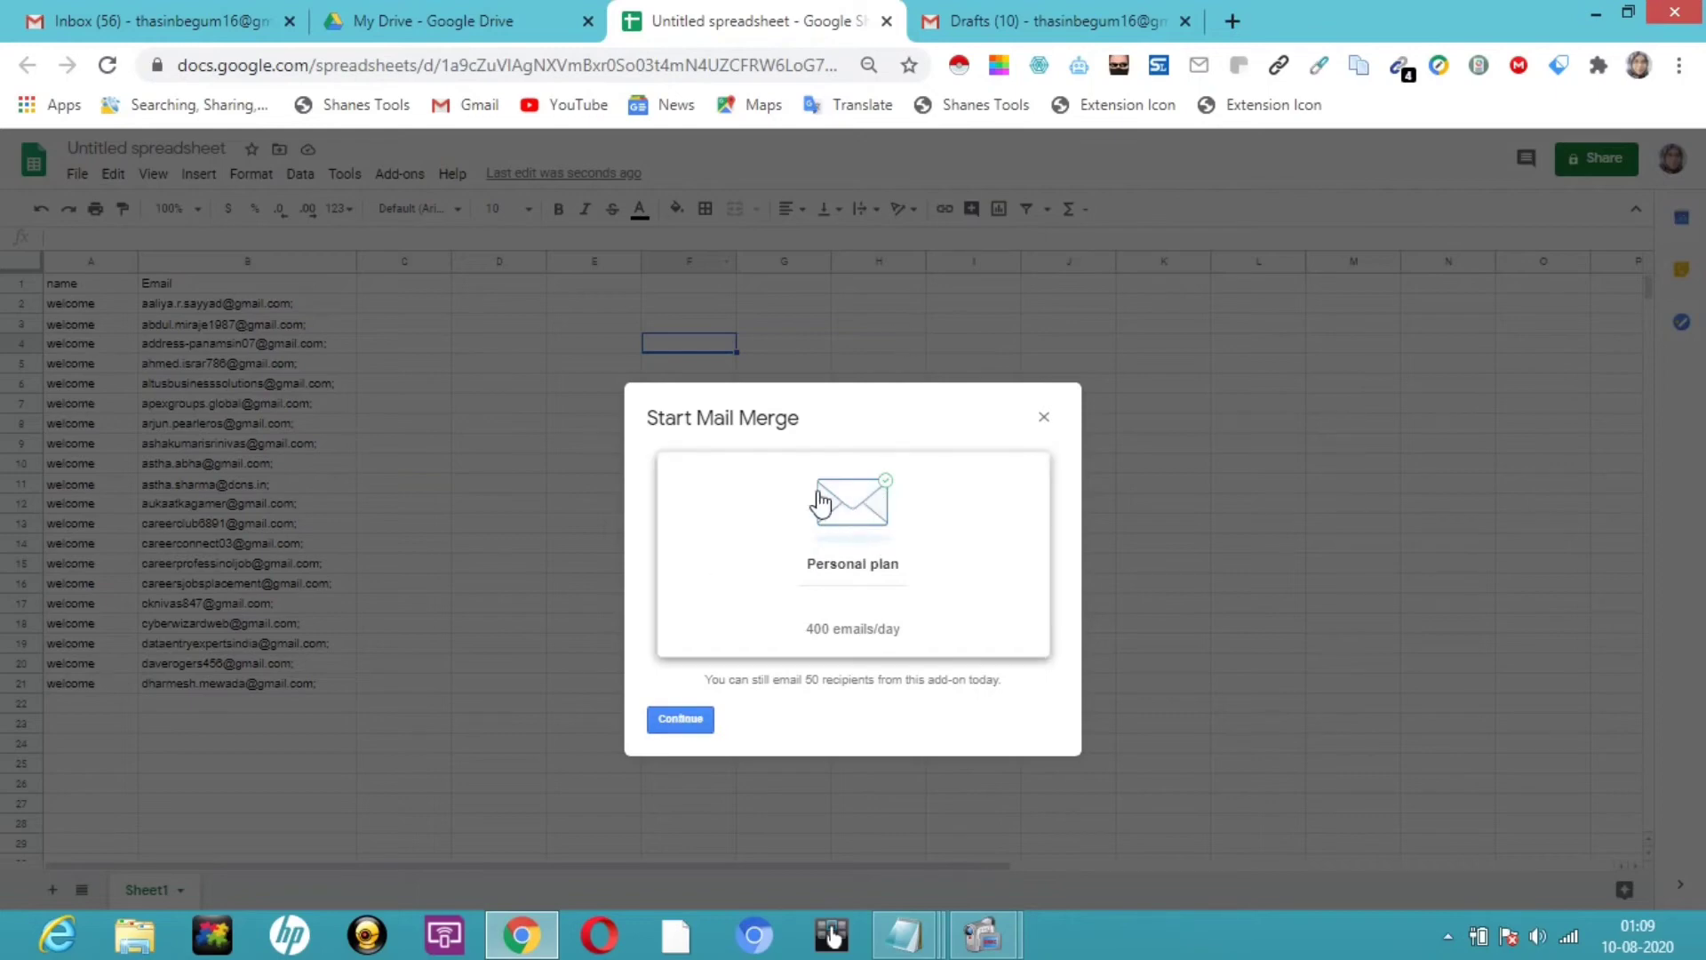
pyautogui.click(691, 721)
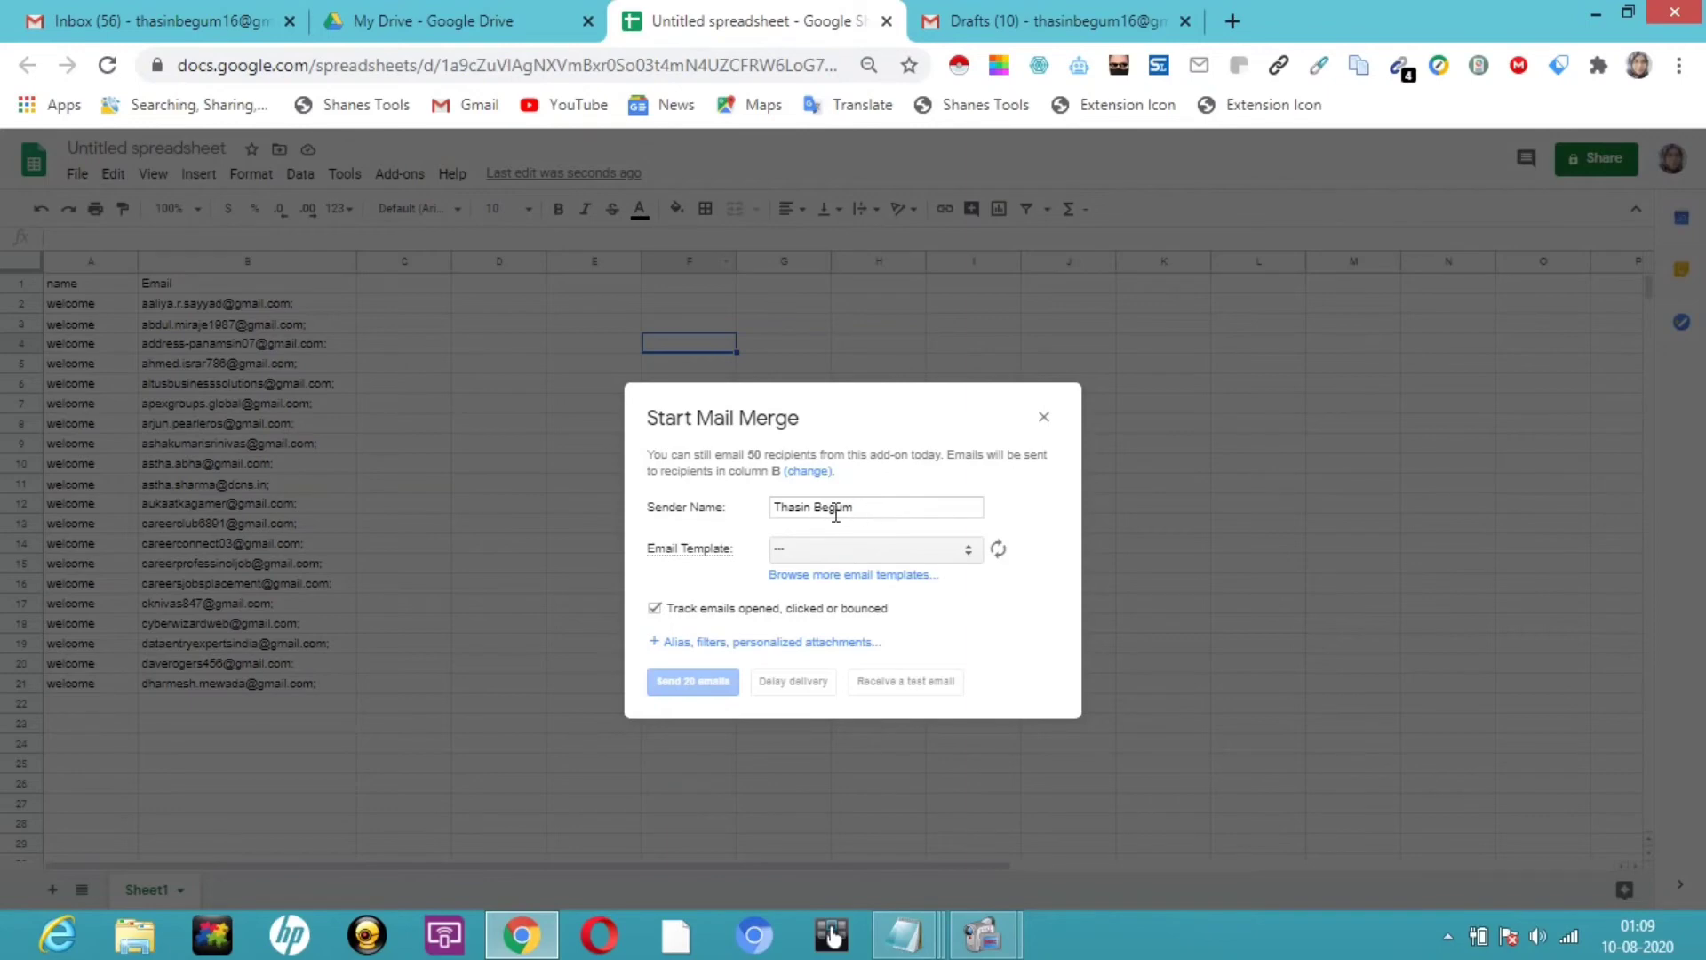
pyautogui.click(972, 551)
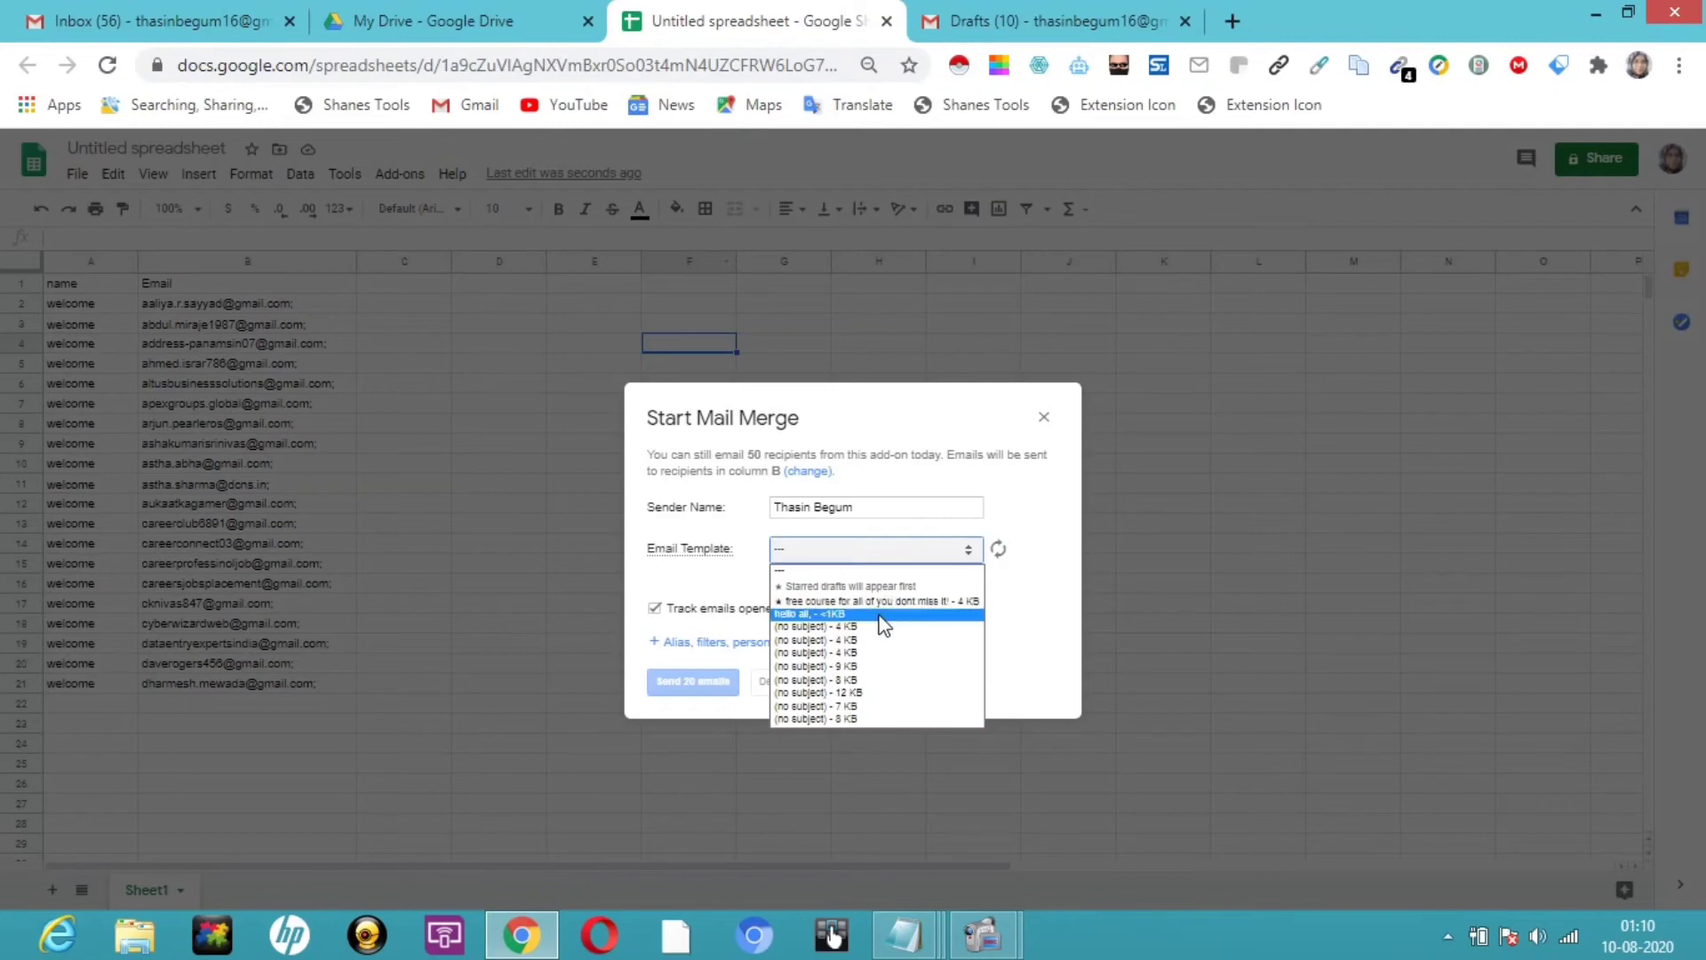
pyautogui.click(940, 601)
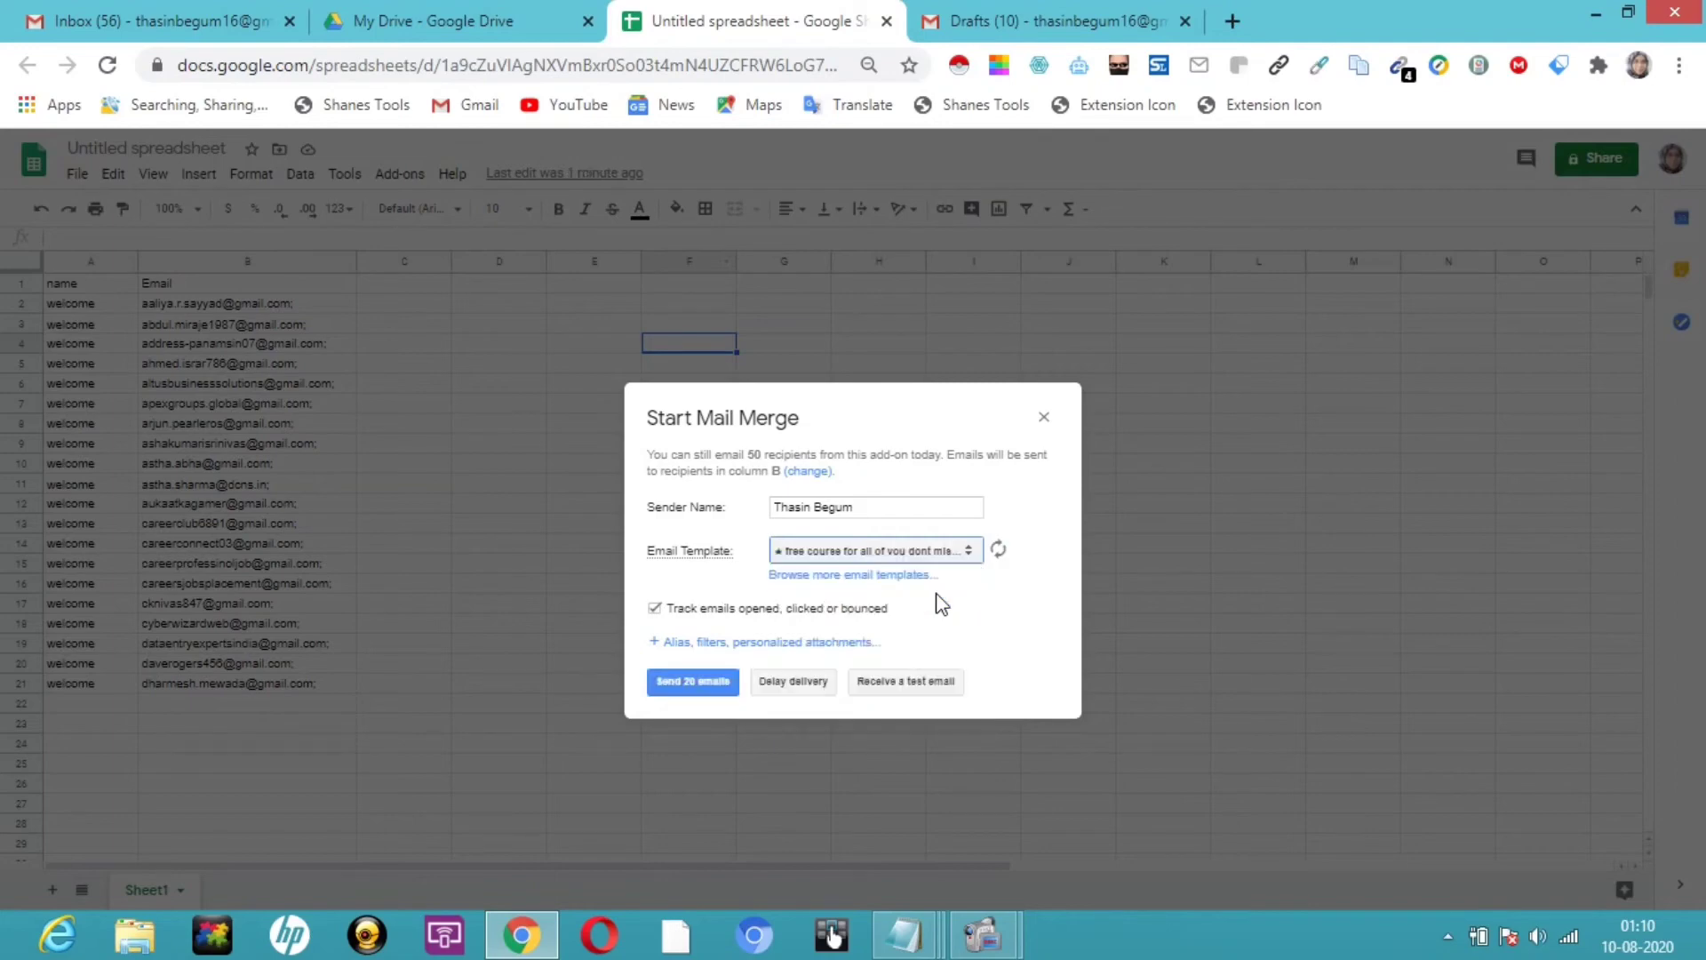
pyautogui.click(694, 683)
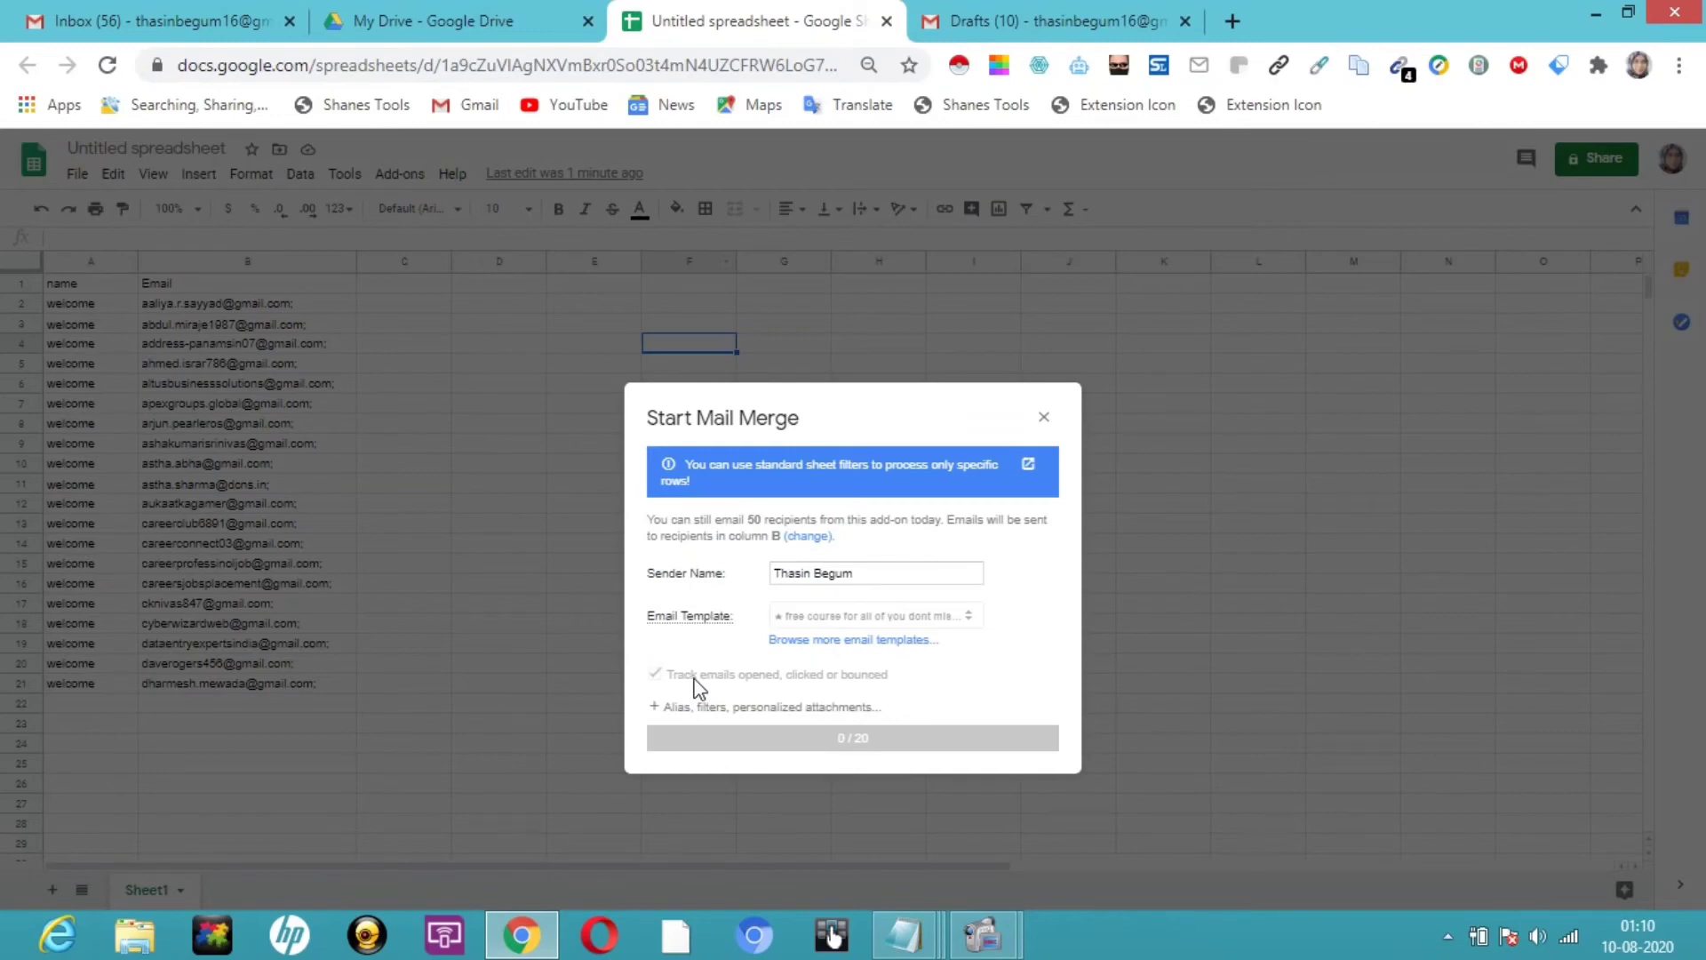
# Open the help article on processing only specific rows, return to the spreadsheet and close the mail merge dialog
pyautogui.click(743, 467)
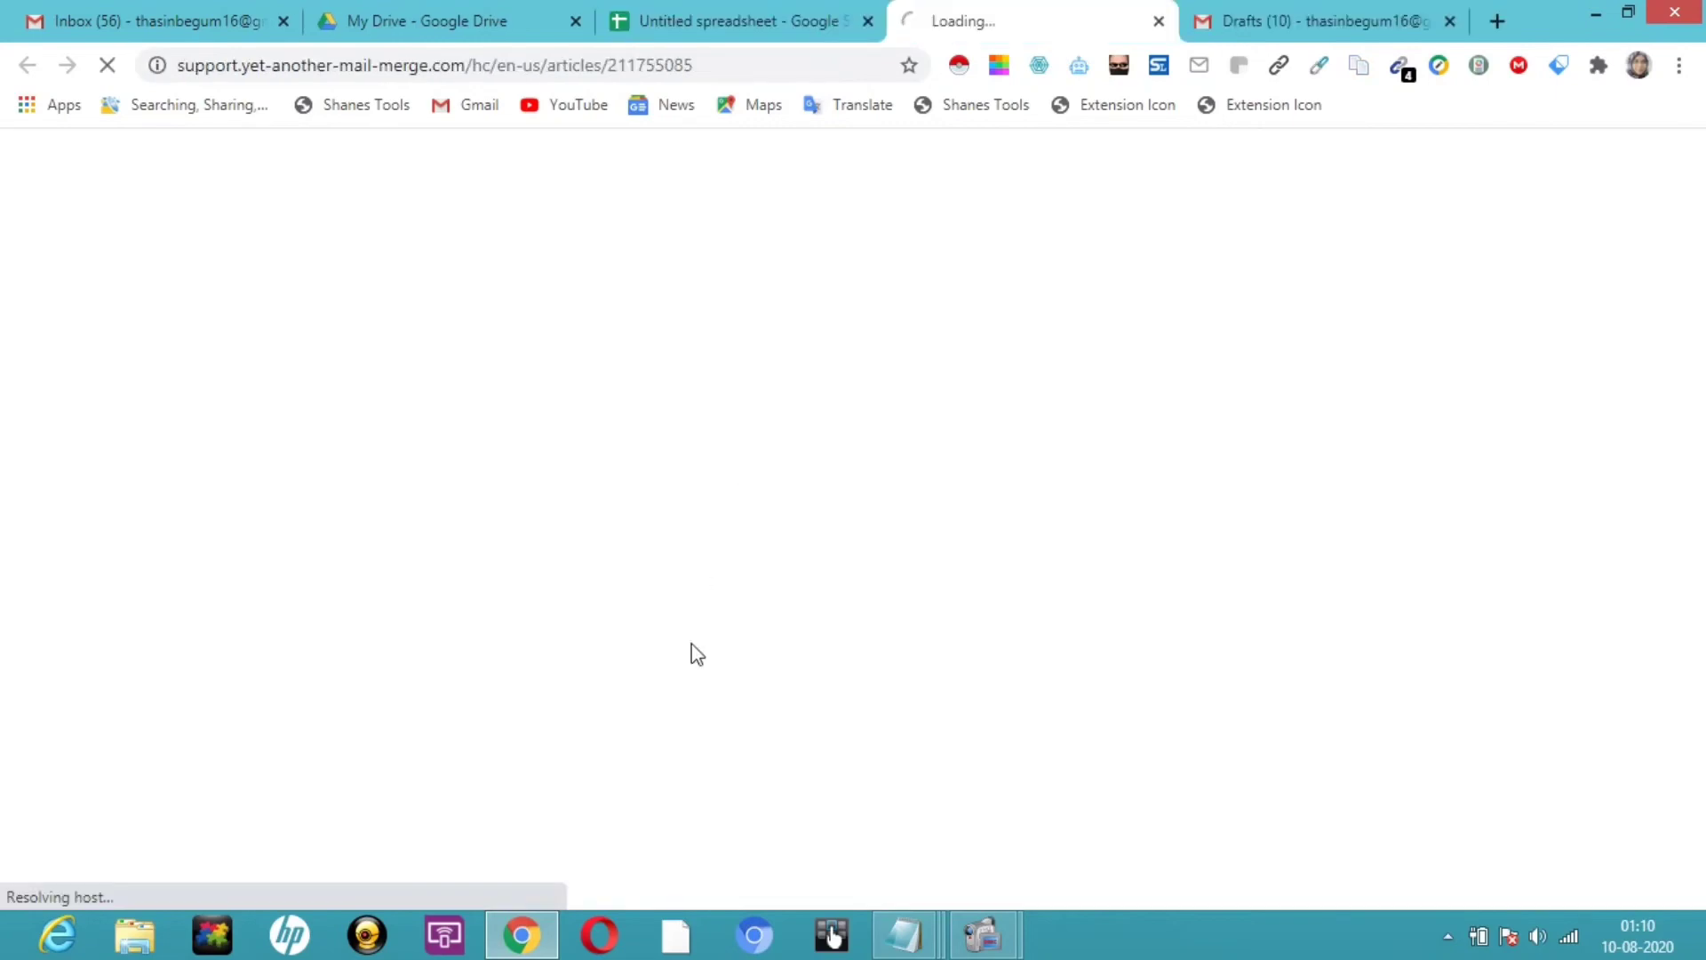
pyautogui.click(781, 18)
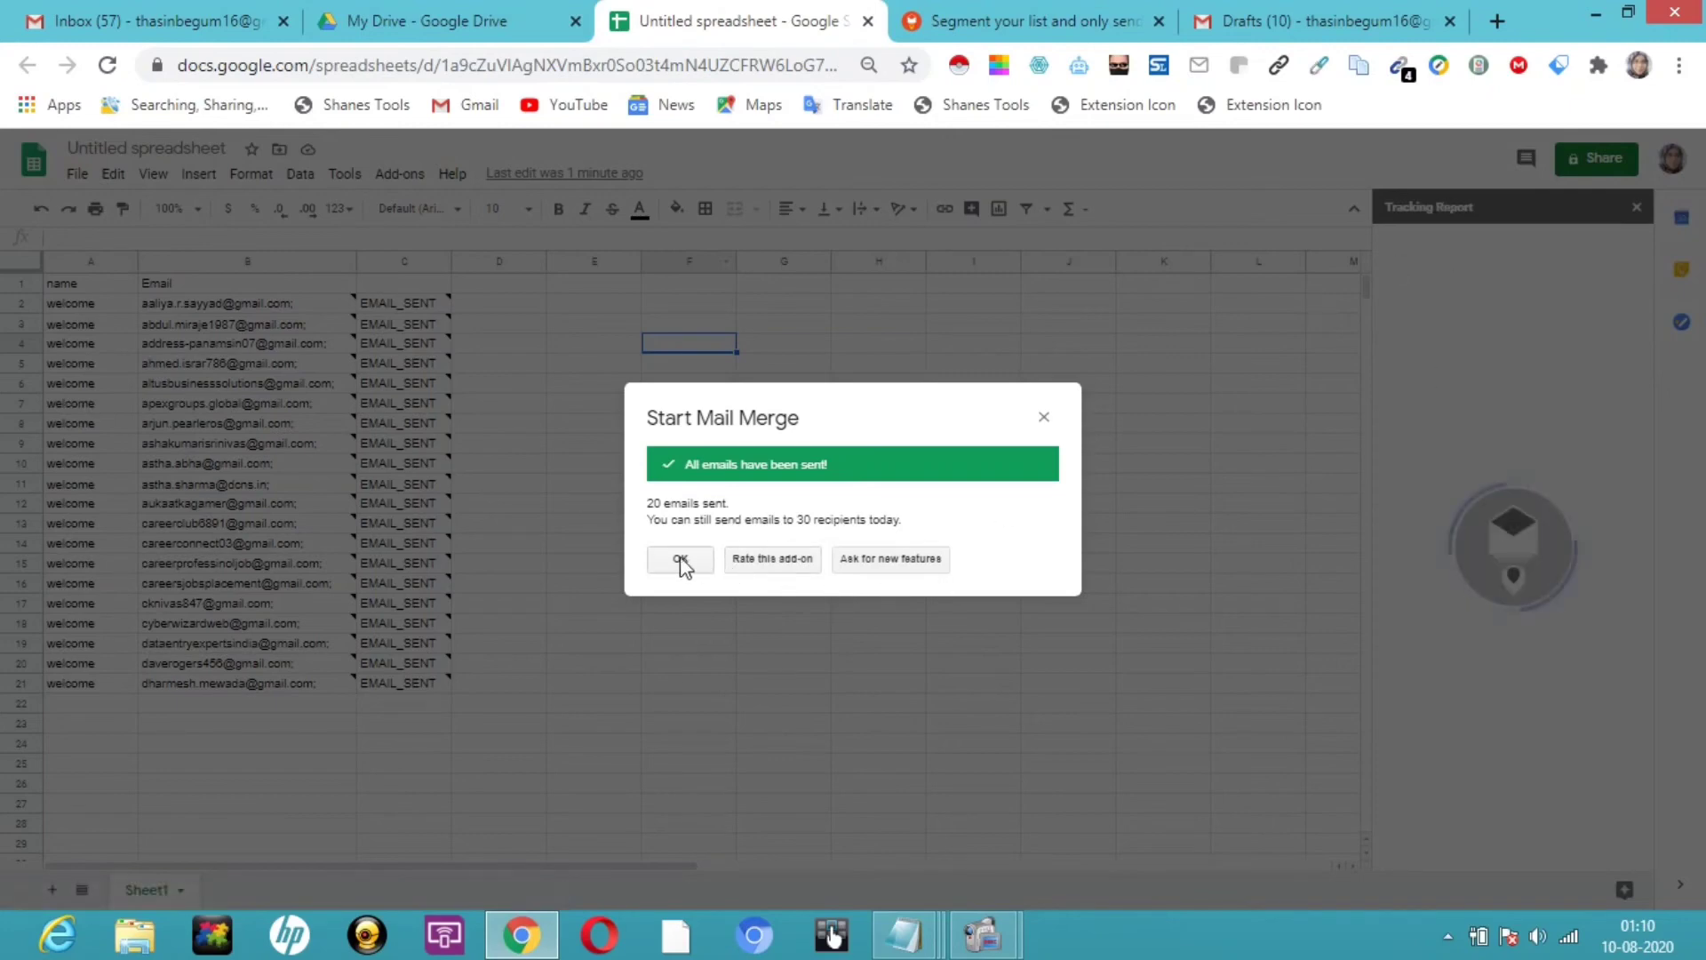
pyautogui.click(1044, 417)
pyautogui.click(1040, 407)
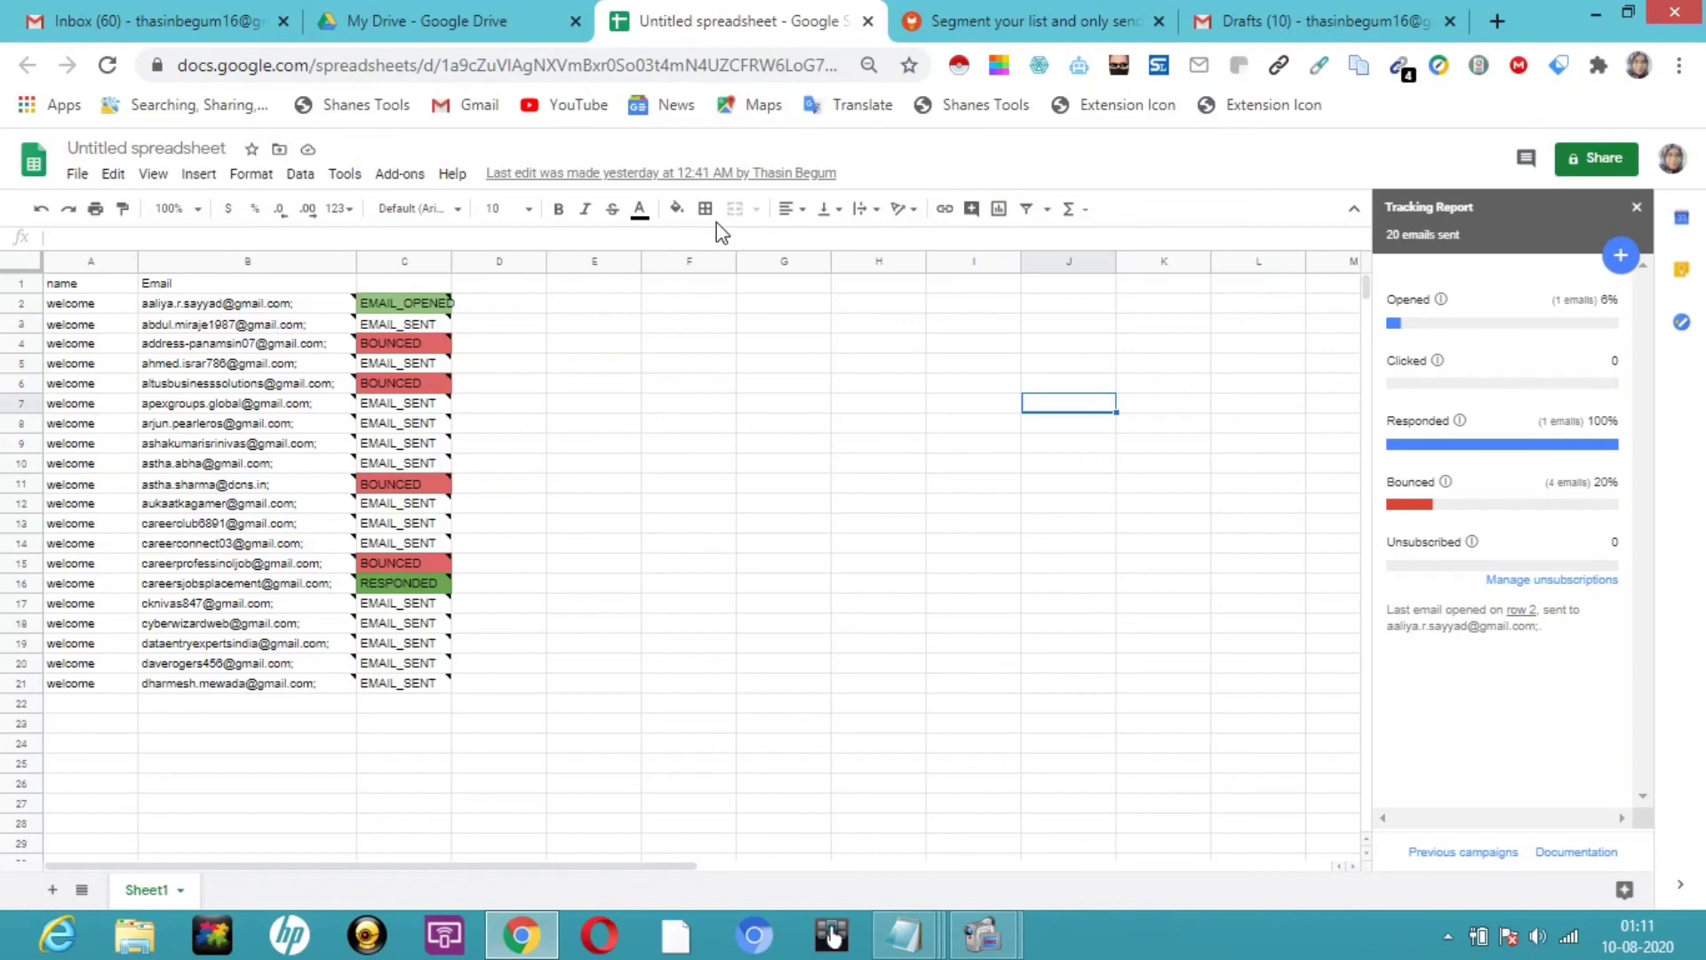
# Switch to Gmail and review the mail merge messages in the sent mail
pyautogui.click(1376, 25)
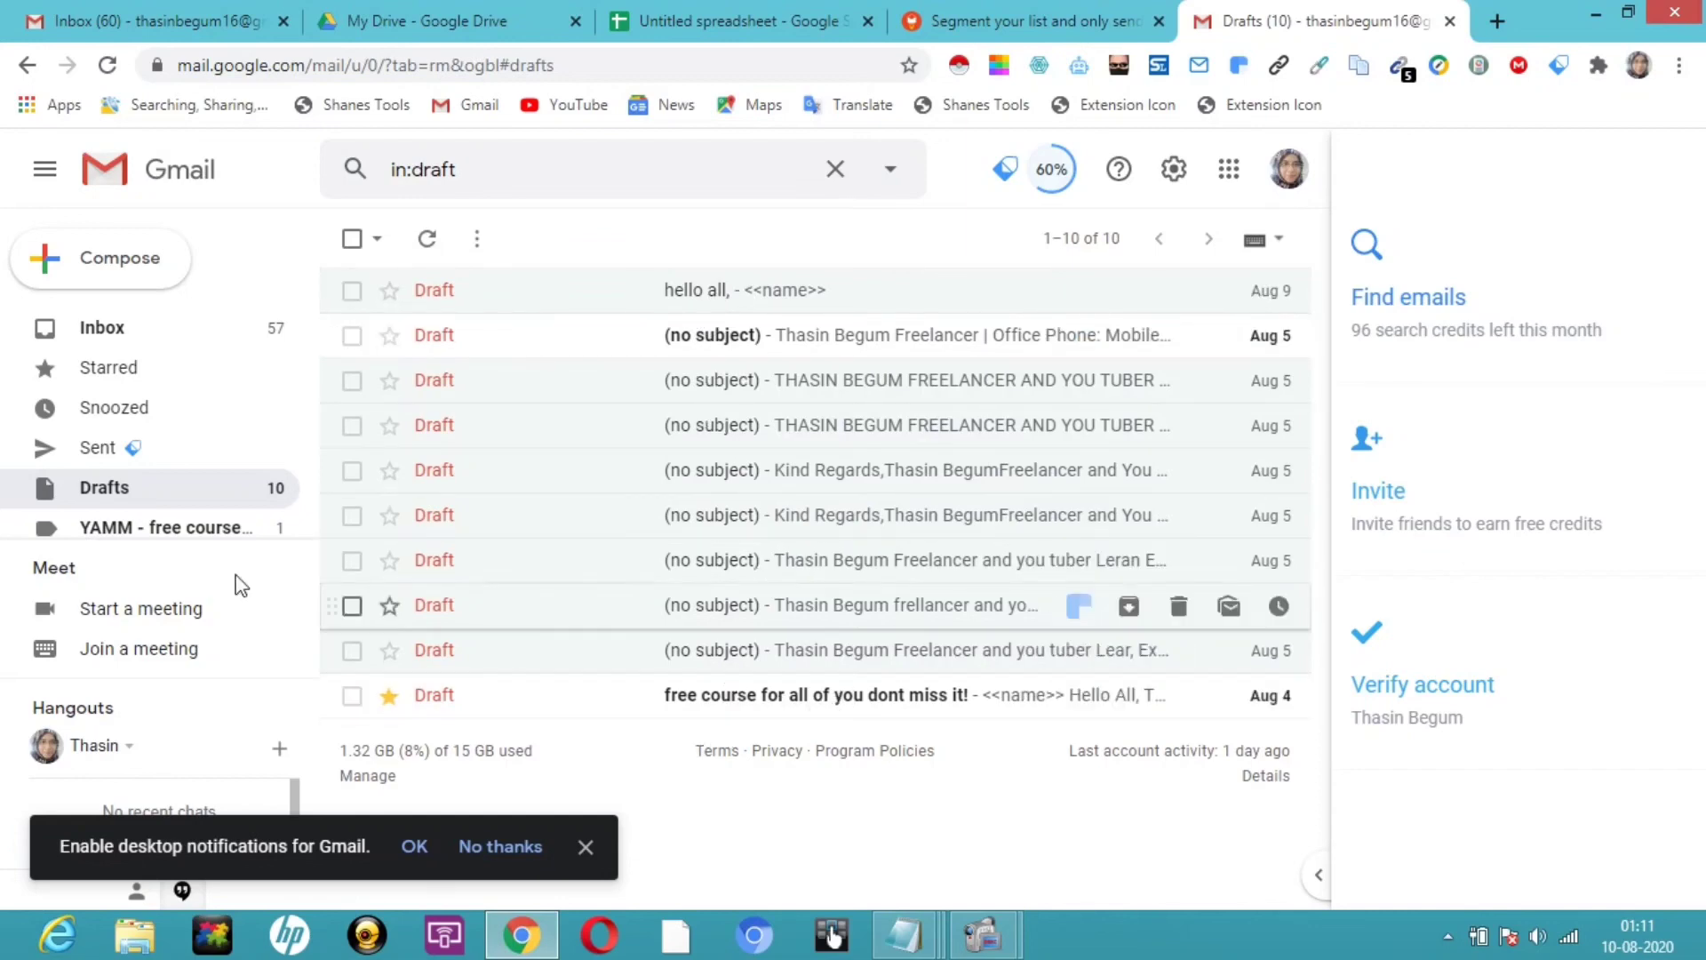
pyautogui.click(103, 454)
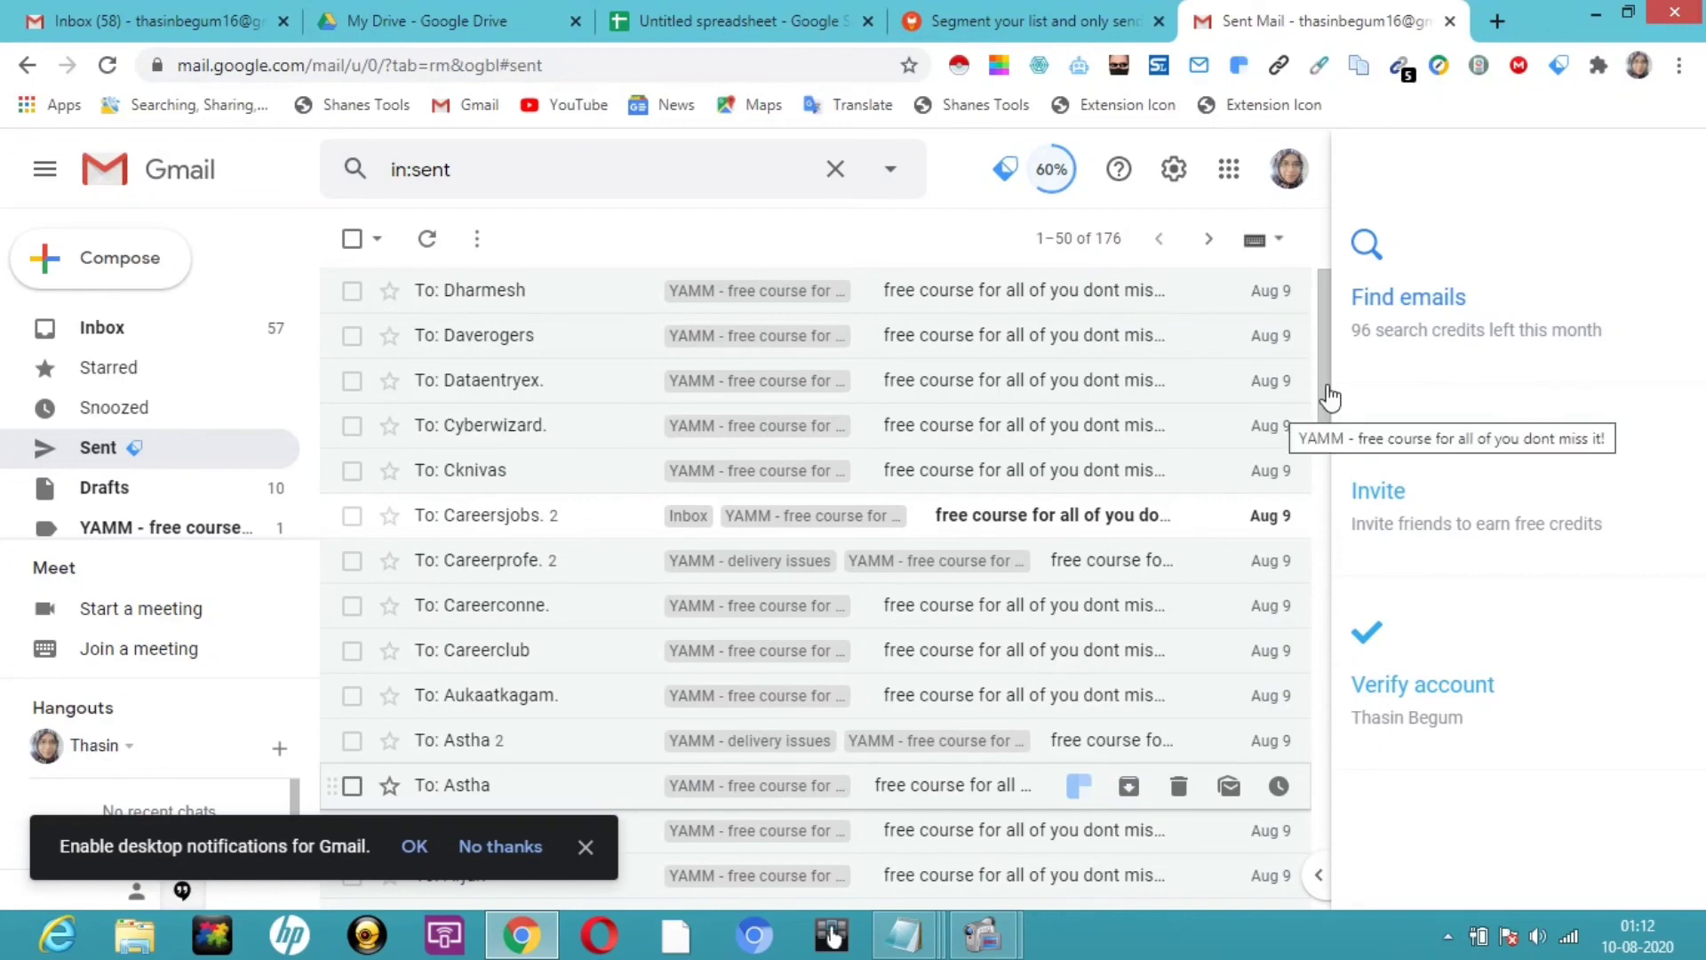
pyautogui.scroll(-4, 1331, 431)
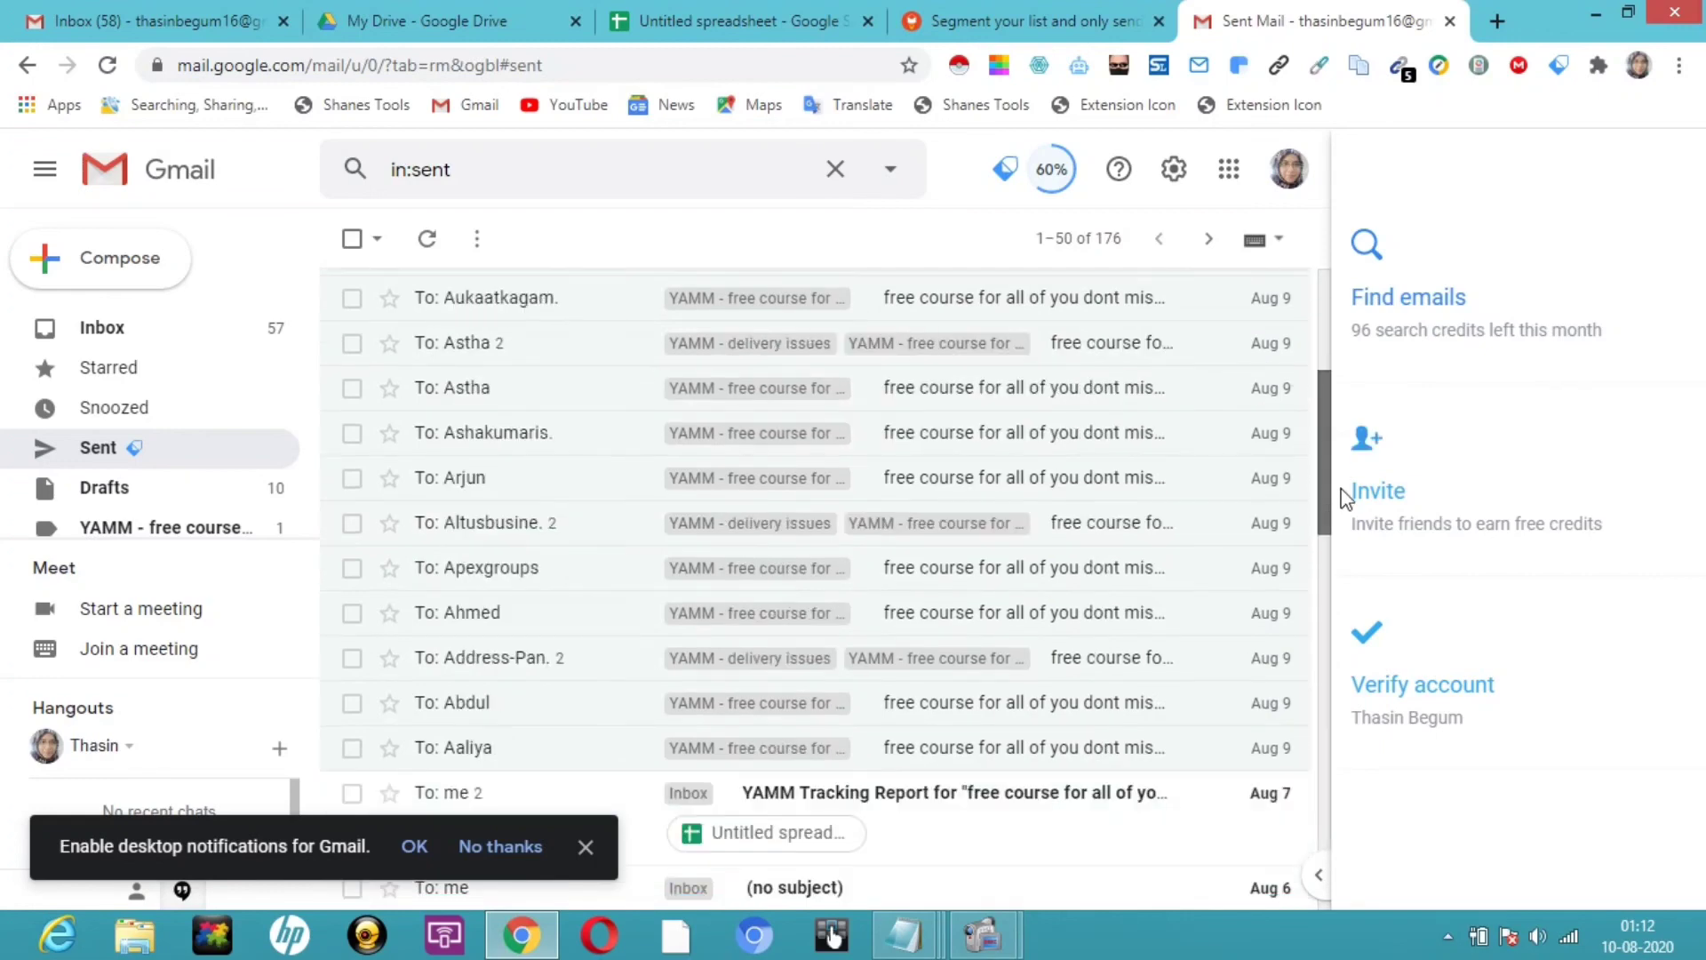
pyautogui.scroll(-3, 1337, 533)
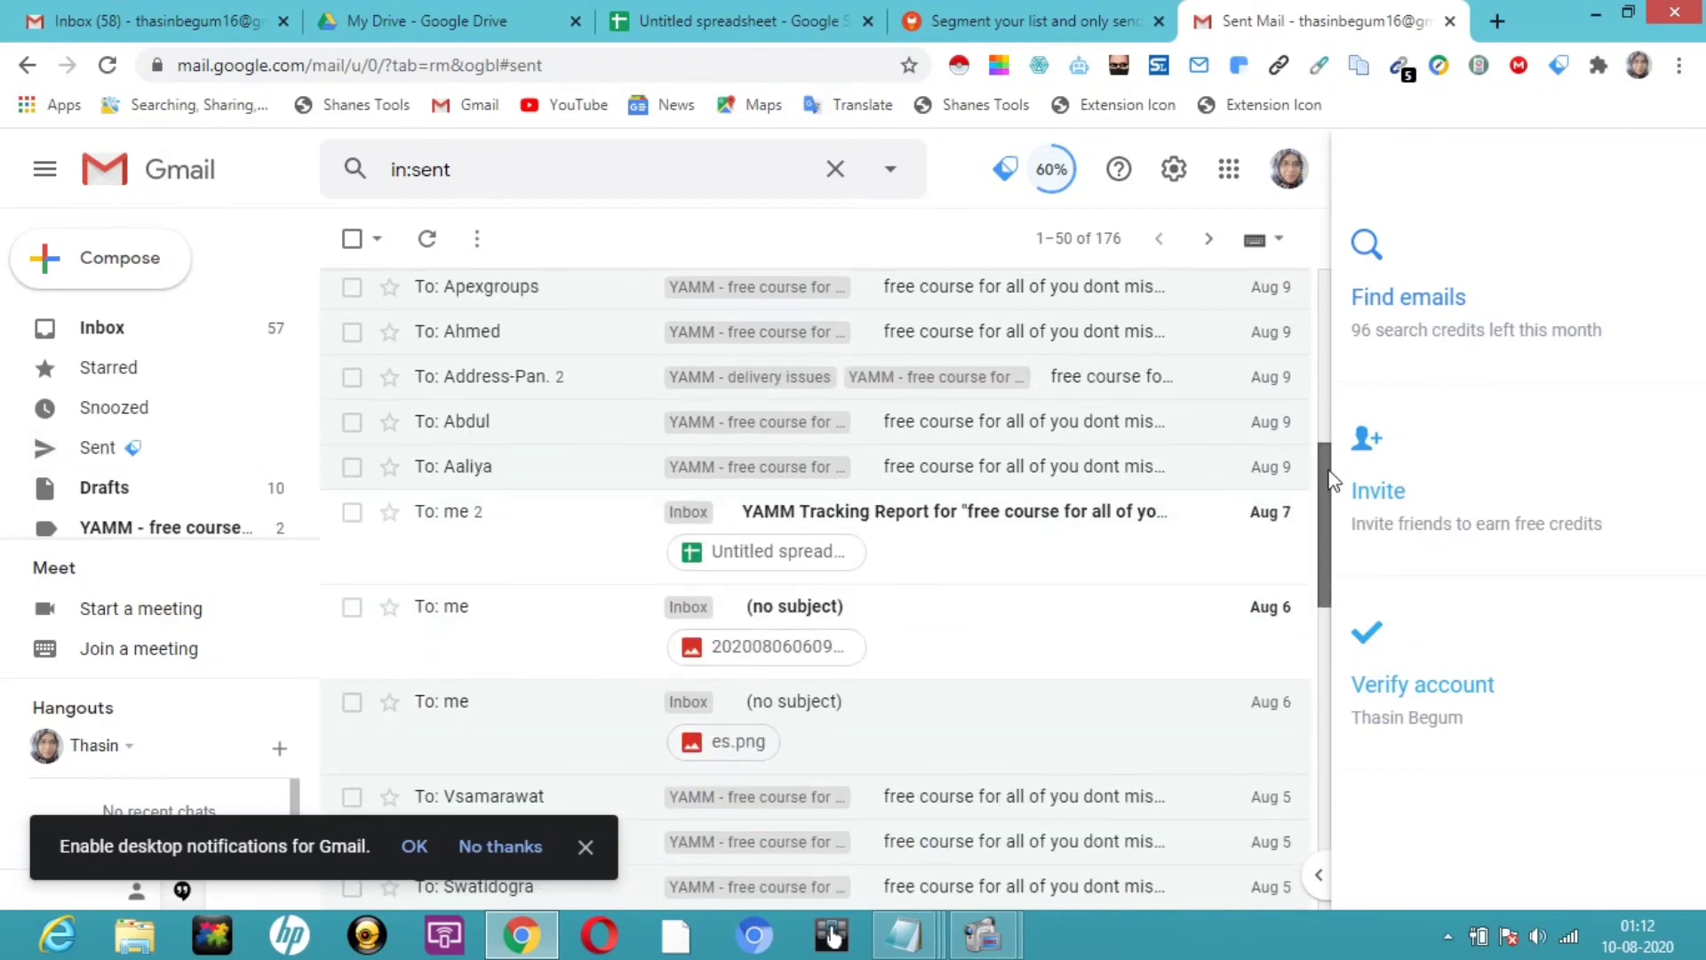
pyautogui.moveTo(1324, 462); pyautogui.dragTo(1315, 376)
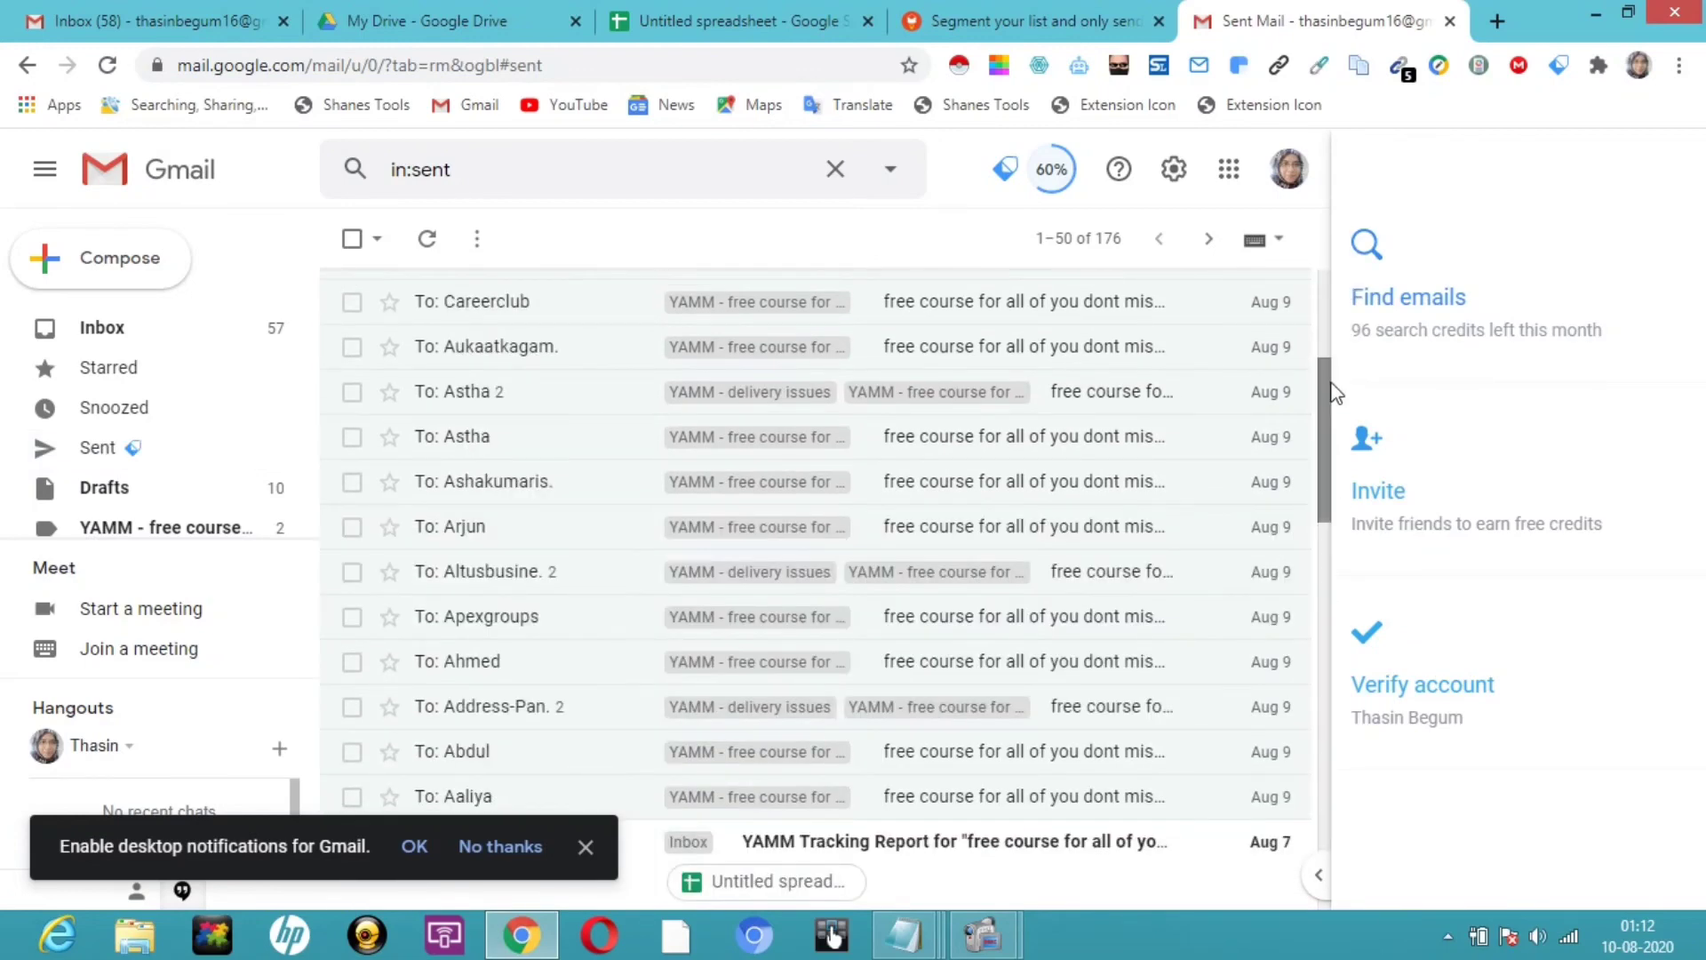